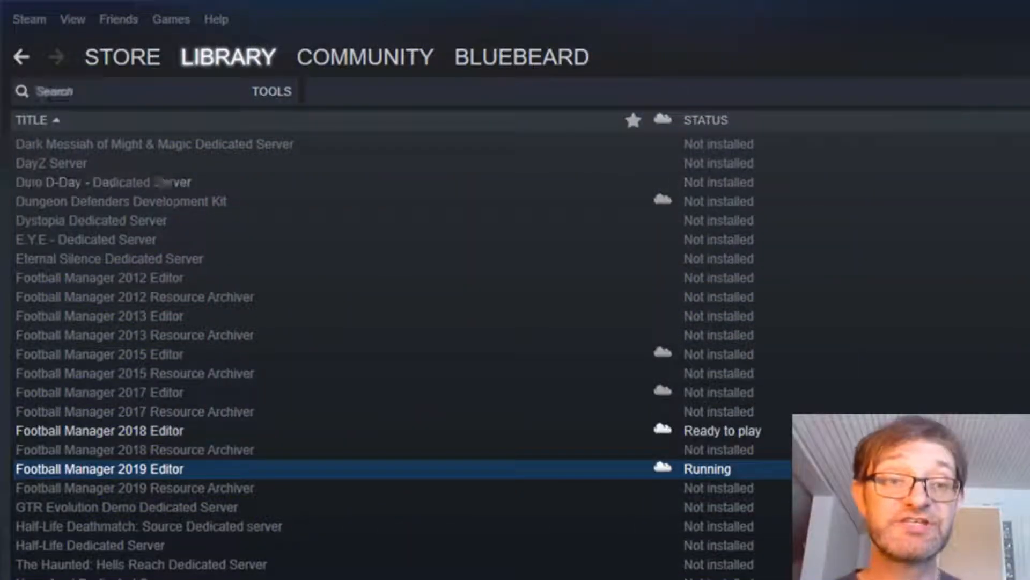
- Open the tools list in the Steam library and look through it for the Football Manager 2019 Editor
click(105, 55)
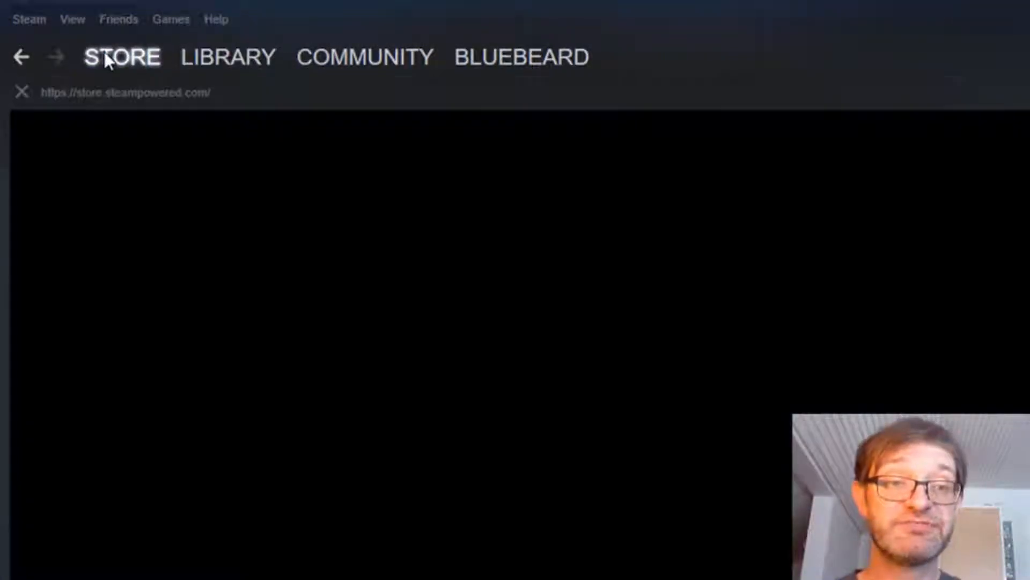
mouse_move(227, 63)
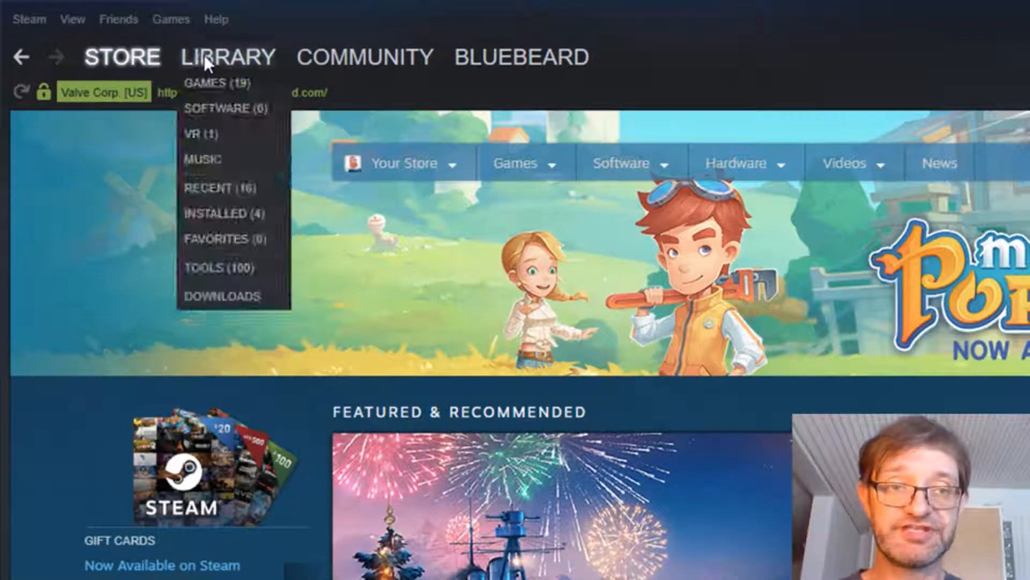
click(207, 266)
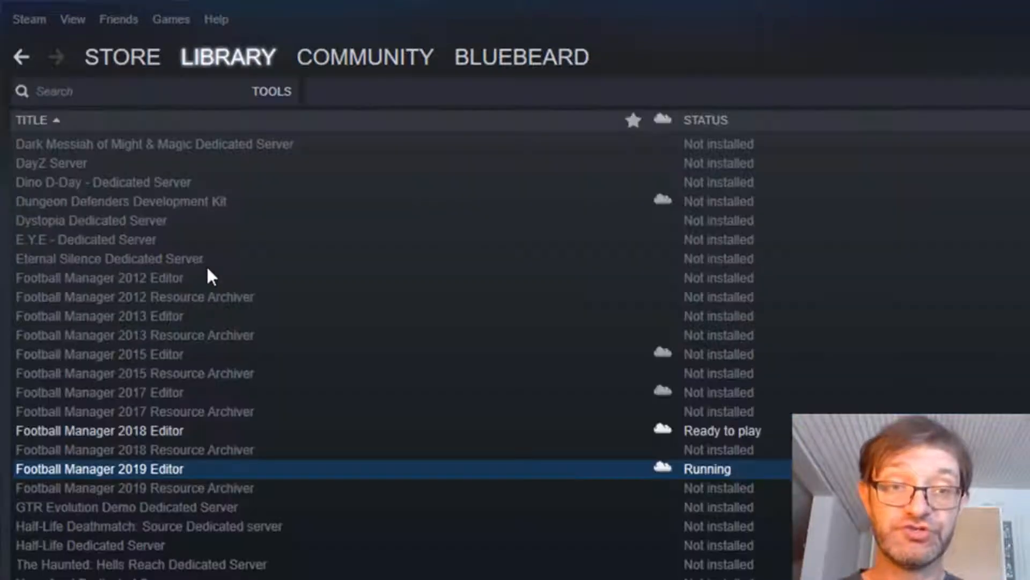
scroll(206, 265, up, 8)
scroll(207, 268, down, 20)
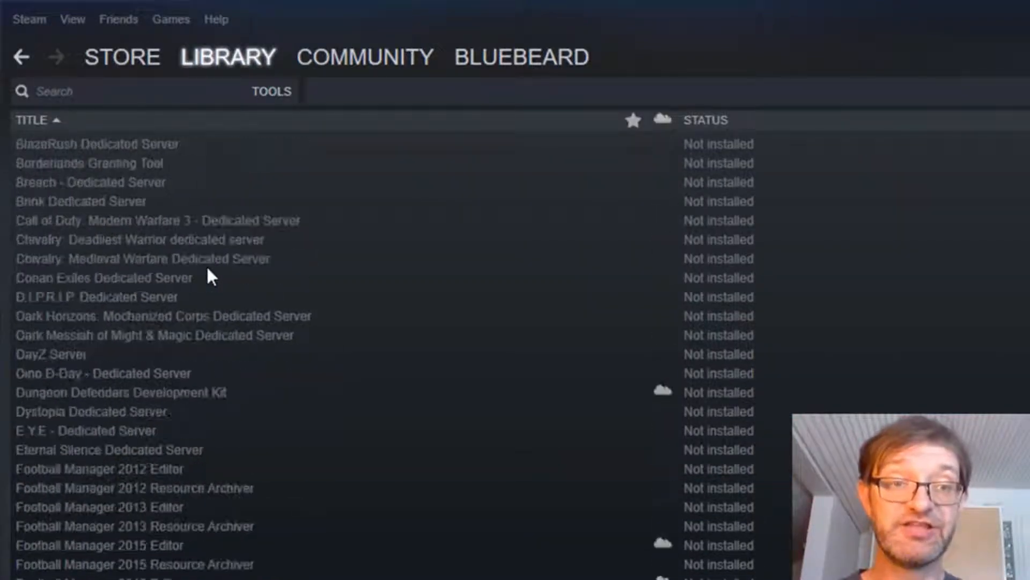
scroll(206, 265, down, 1)
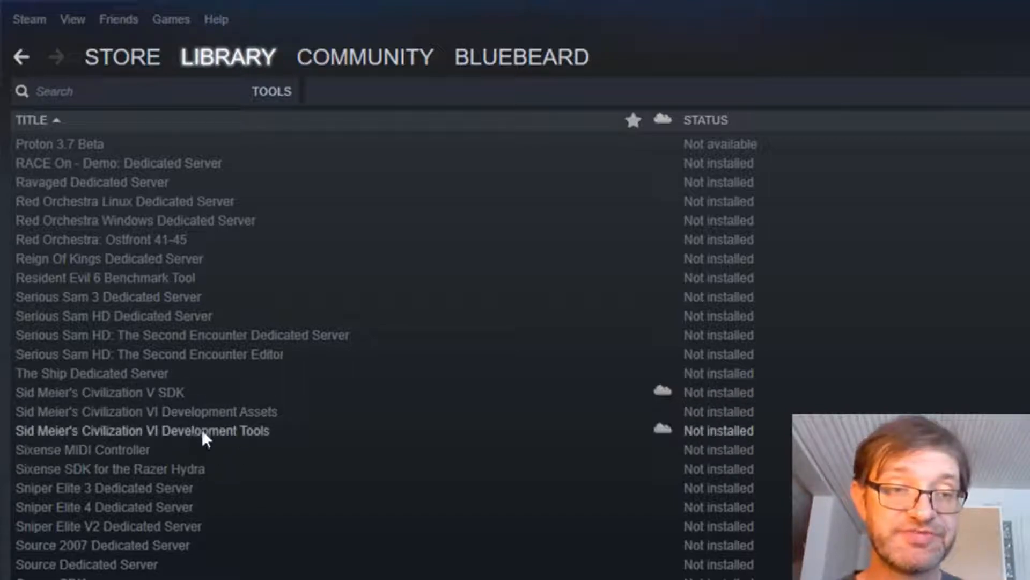
scroll(215, 499, down, 4)
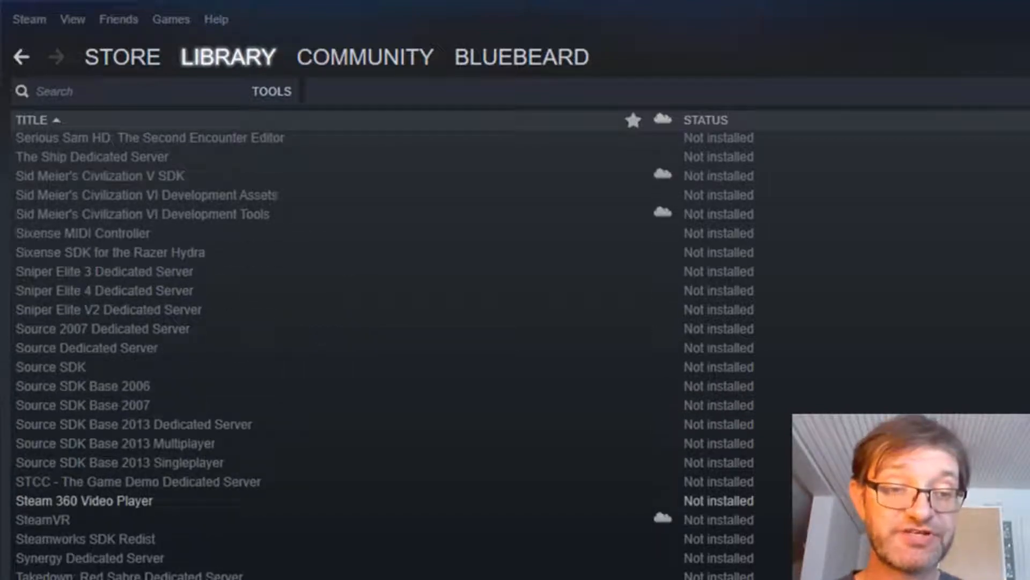
scroll(214, 499, up, 20)
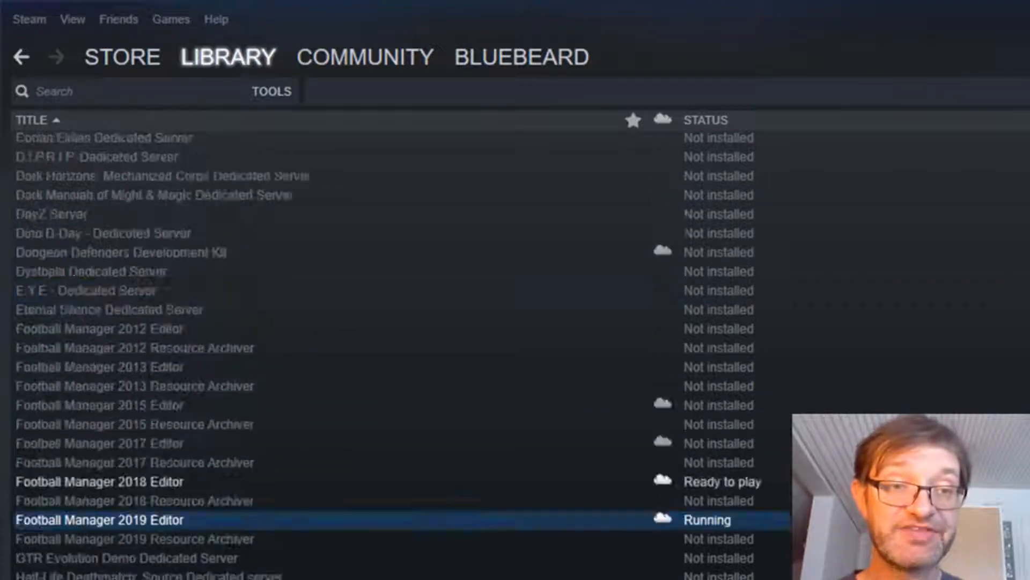
scroll(134, 400, down, 1)
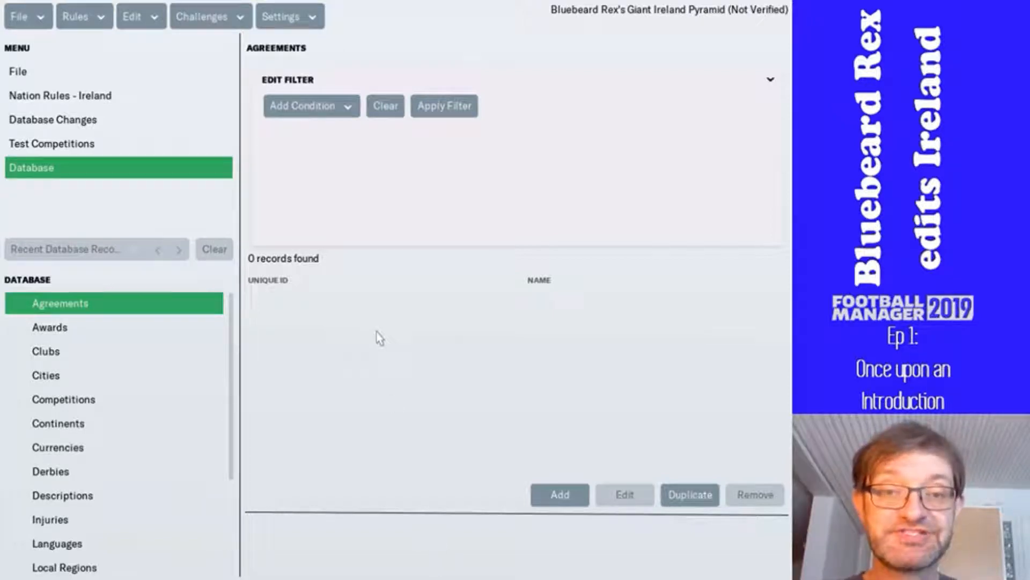
click(35, 22)
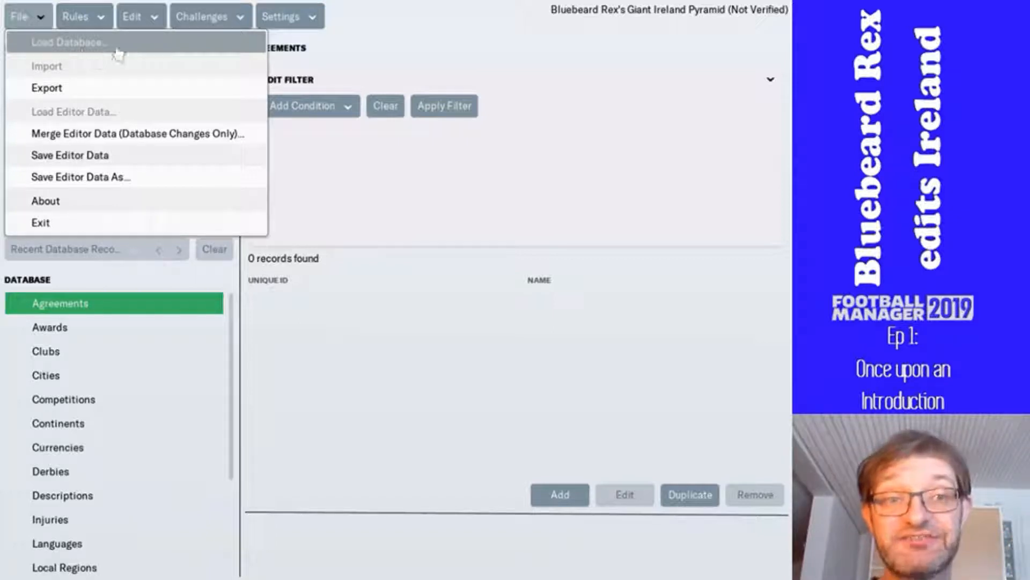
click(78, 49)
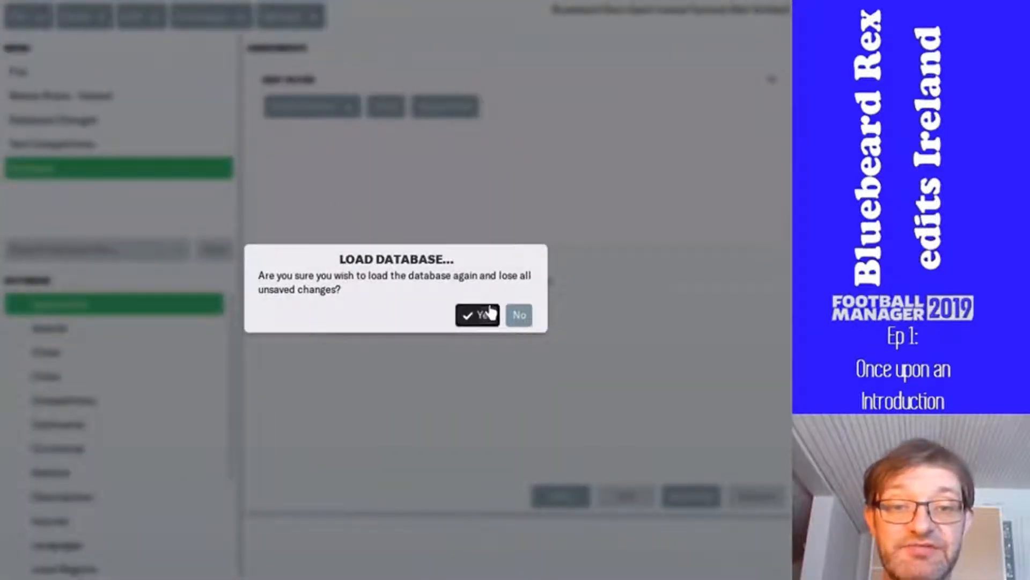
click(517, 317)
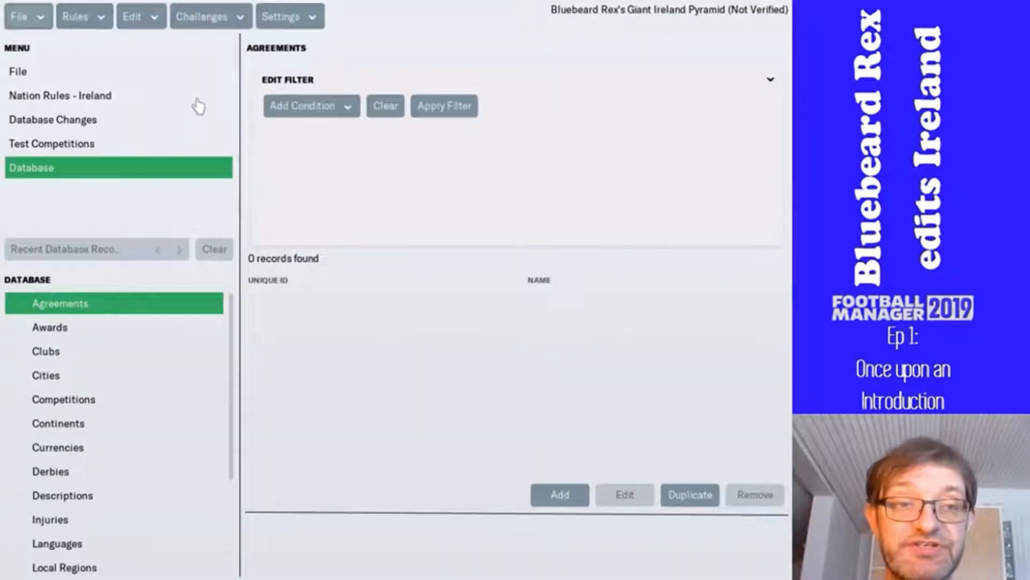
click(27, 17)
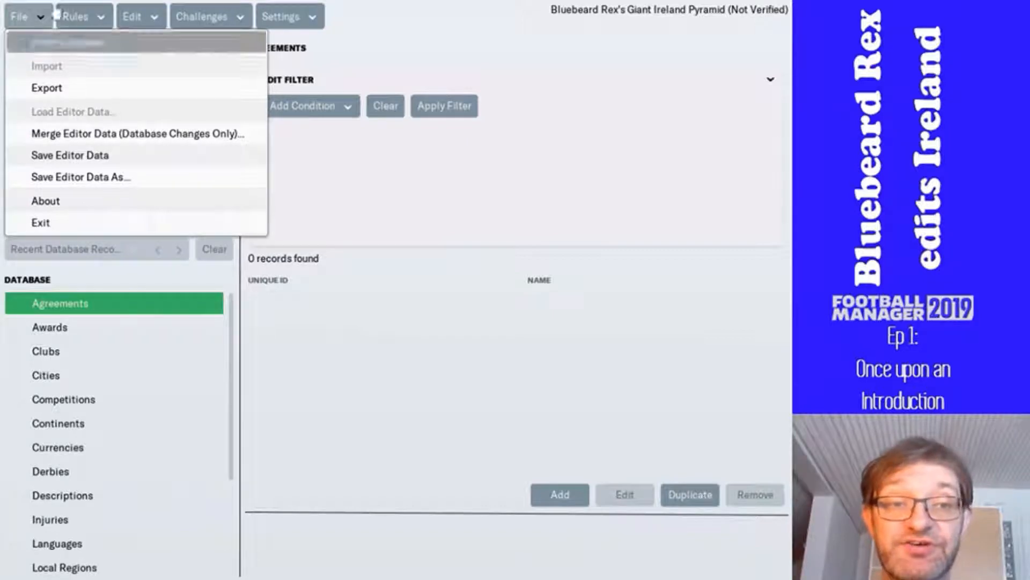
click(43, 18)
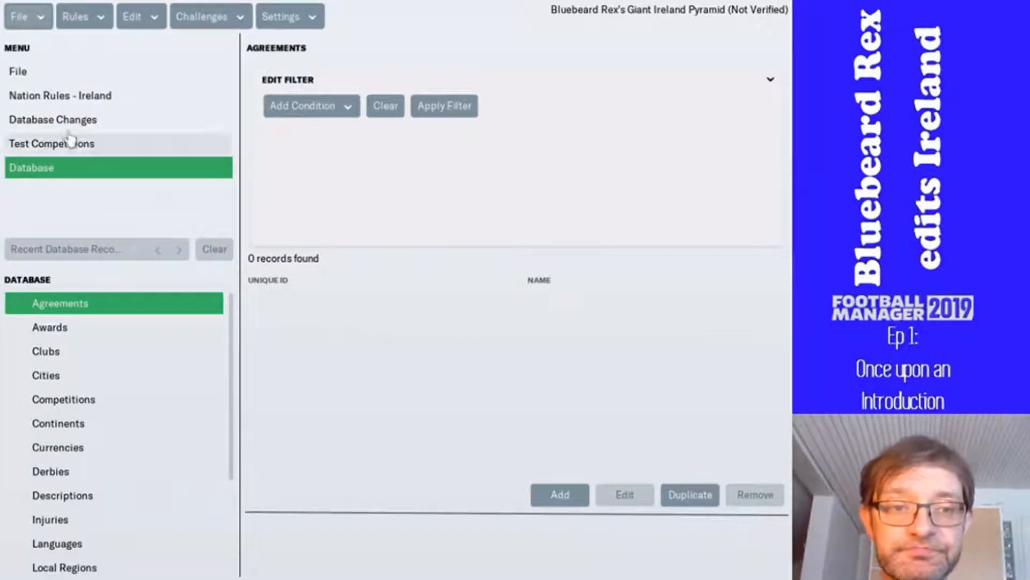
- Reload the database in the Football Manager 2019 Editor, discarding all unsaved changes
click(21, 17)
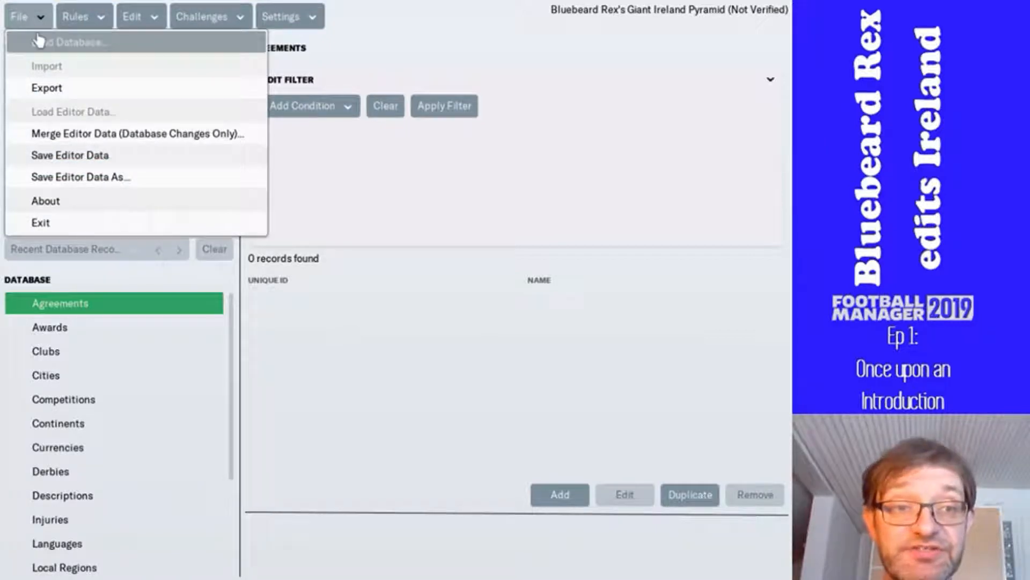
click(37, 41)
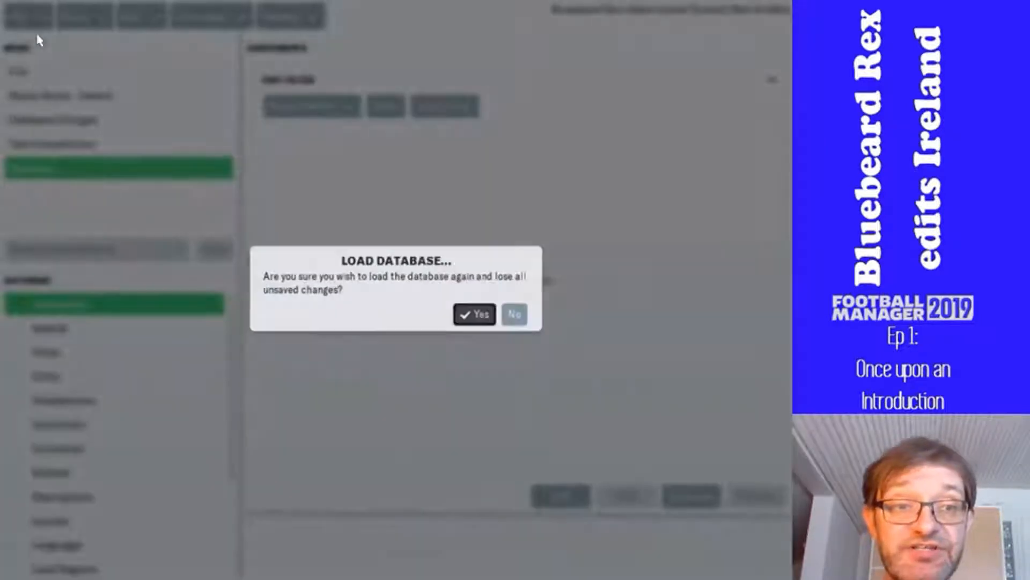
click(501, 302)
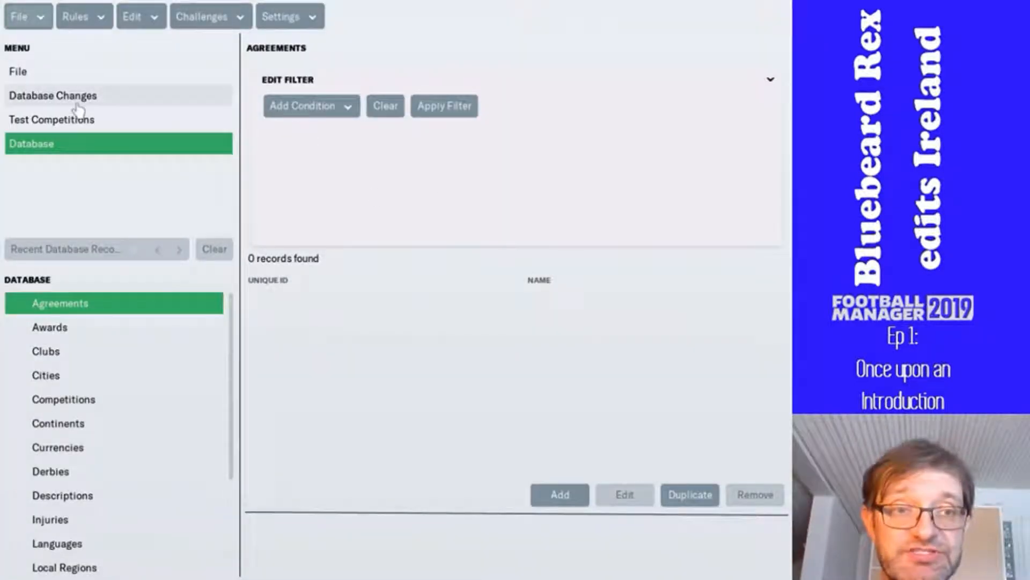
- Look through the editor's File, Database Changes, Test Competitions and Database sections
click(33, 76)
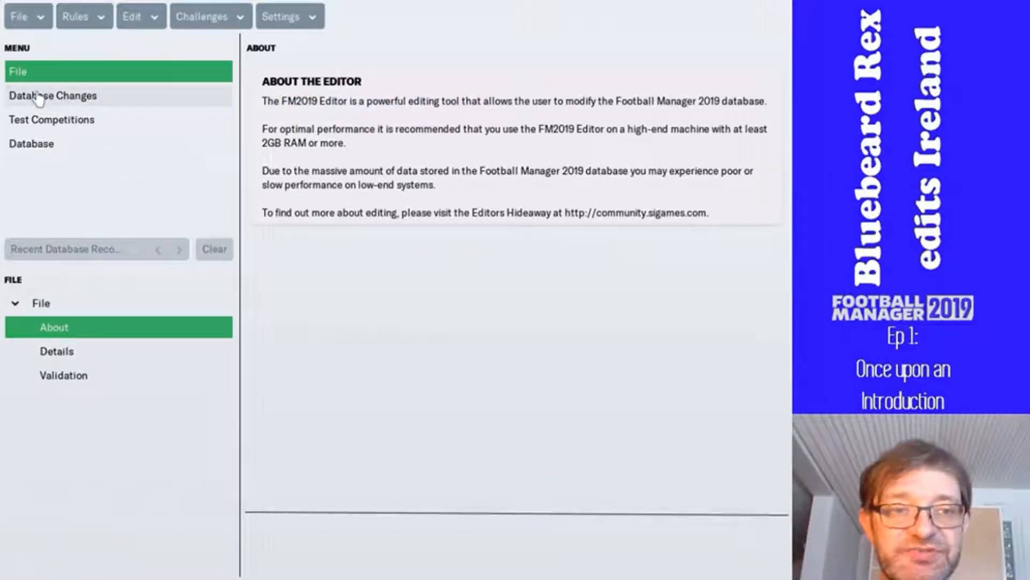
click(38, 98)
click(38, 120)
click(30, 144)
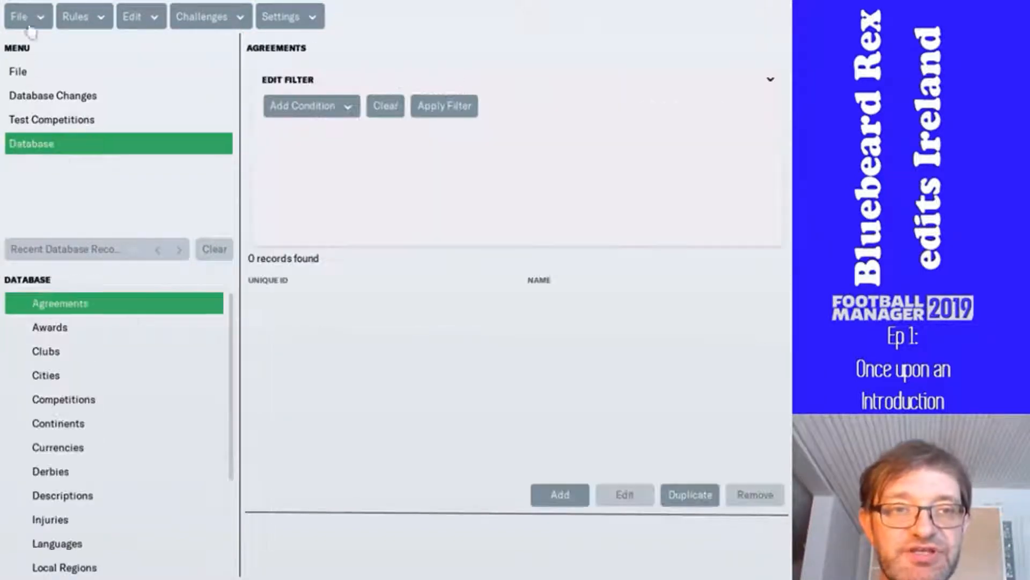
- Examine the available file, rules, edit, challenge and settings commands, plus the information about the editor
click(28, 16)
click(96, 13)
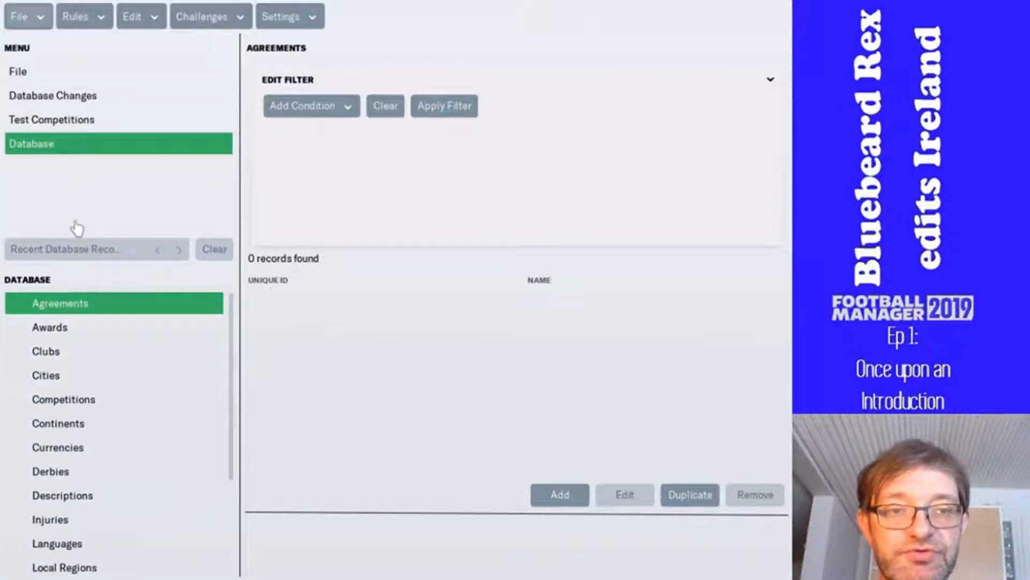
click(136, 21)
click(136, 22)
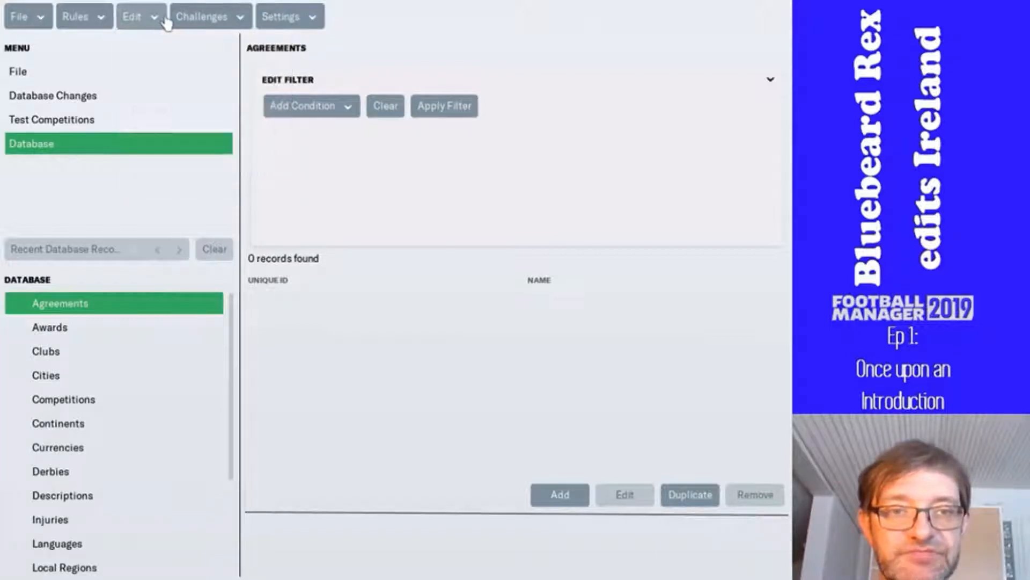
click(138, 17)
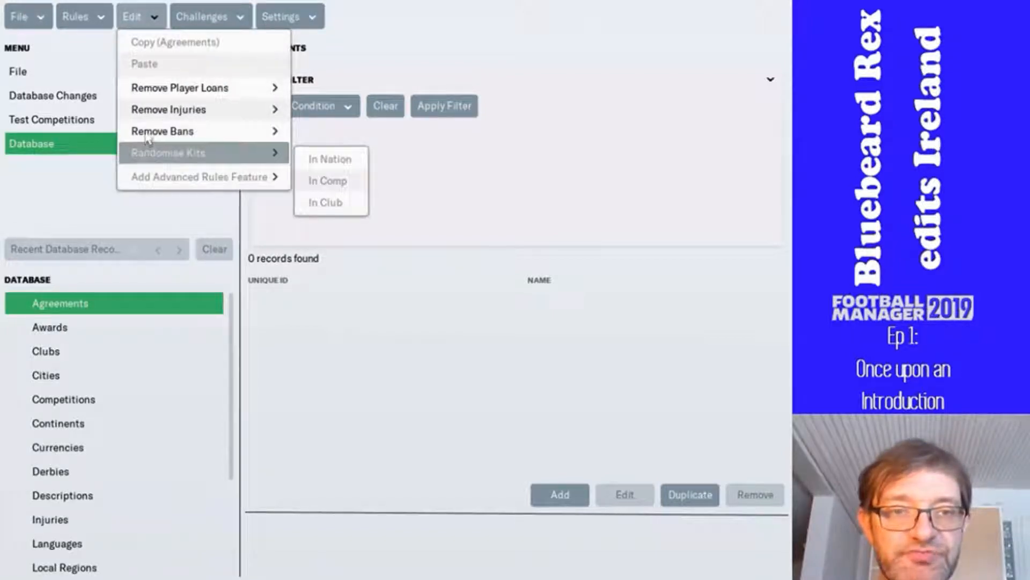
mouse_move(161, 111)
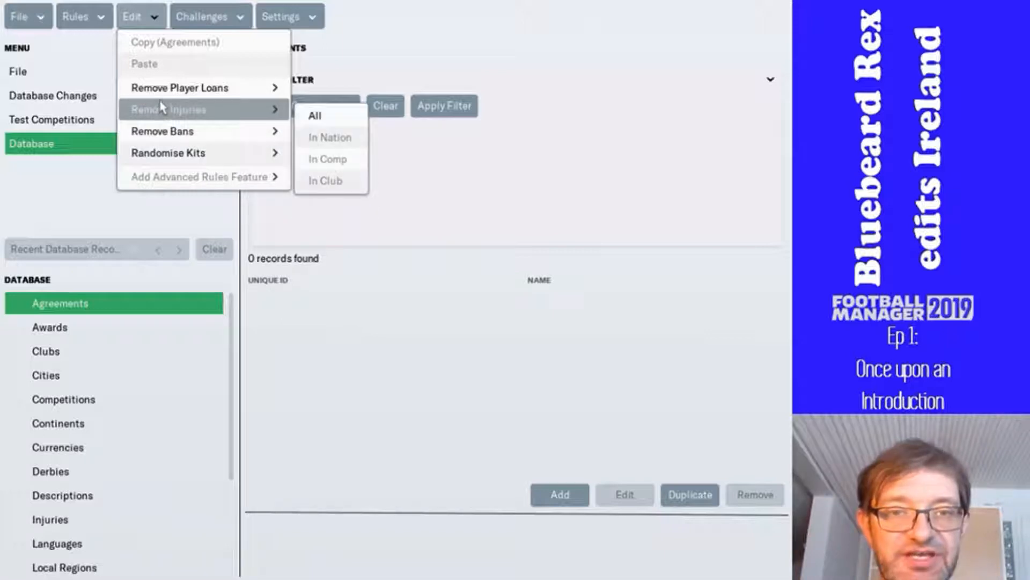
click(201, 18)
click(202, 17)
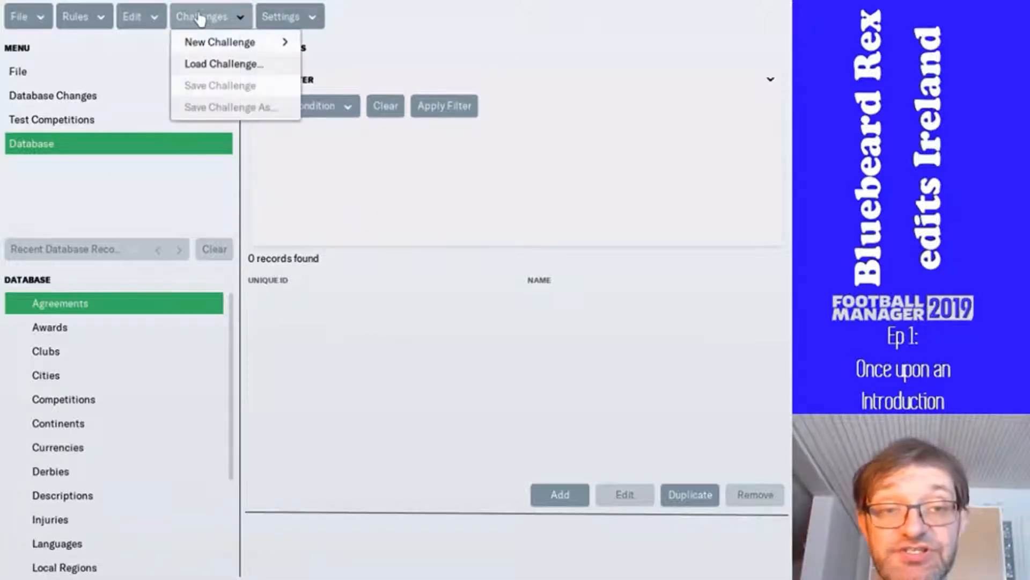
click(290, 18)
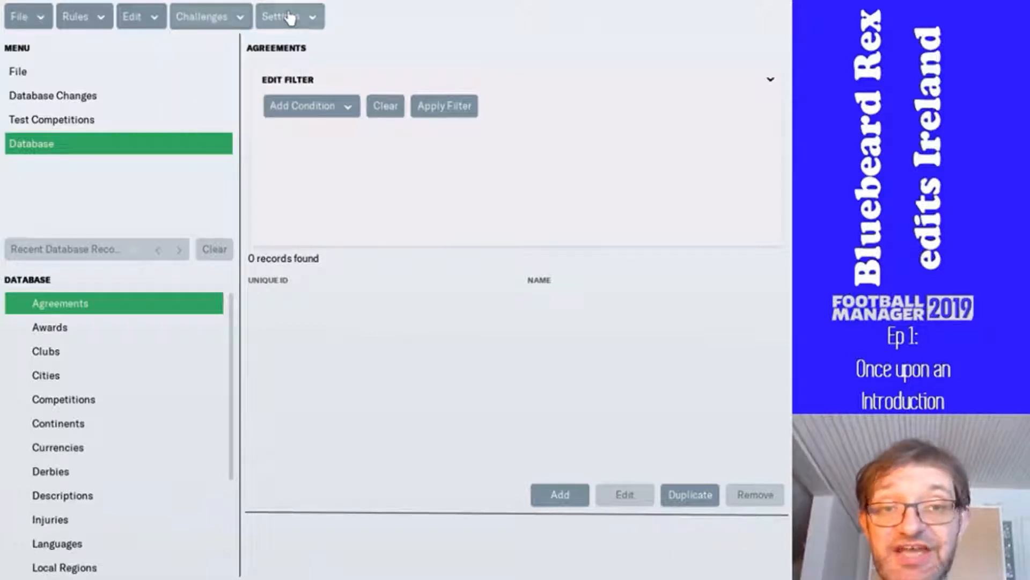
click(290, 18)
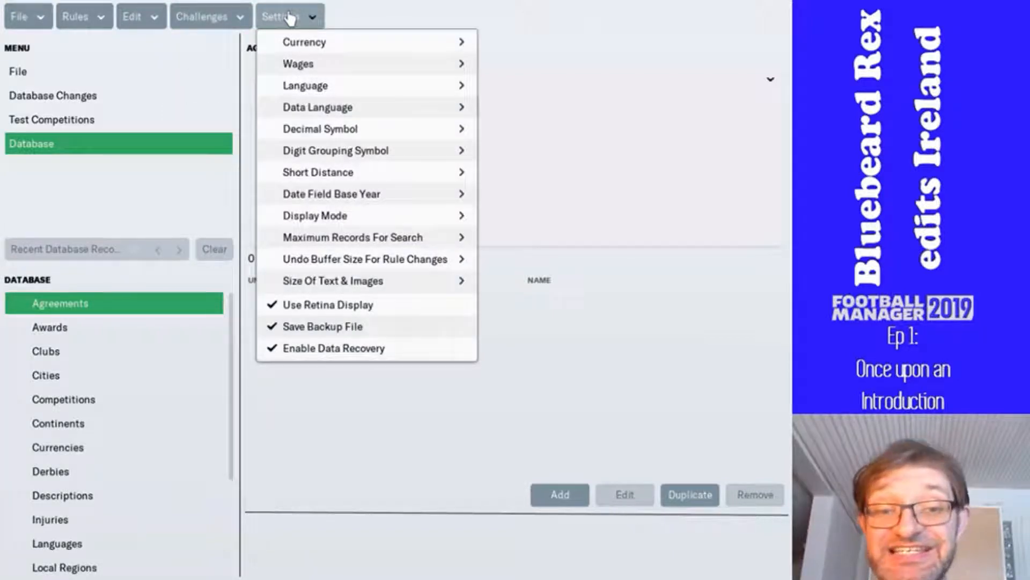
click(32, 25)
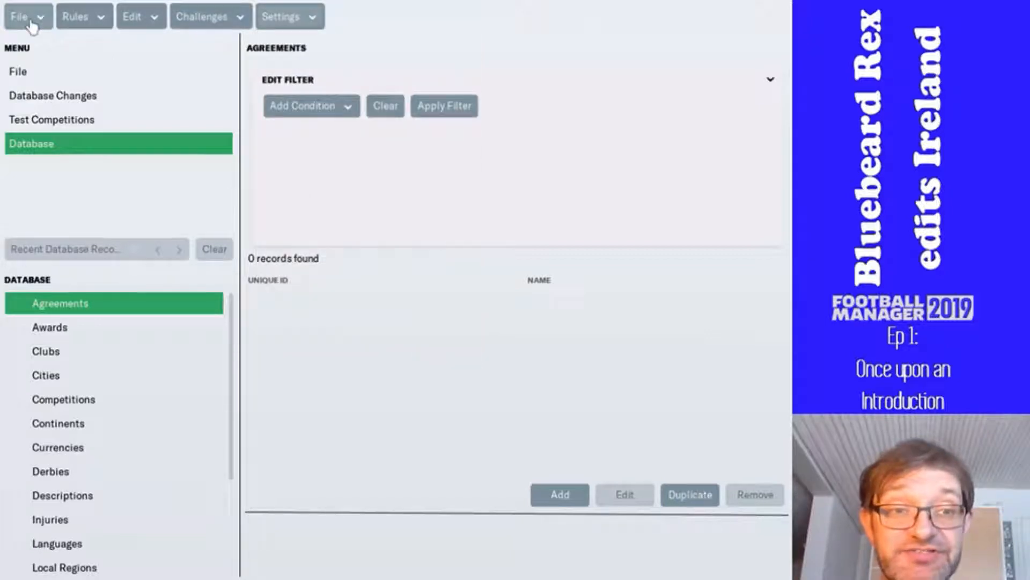
click(26, 75)
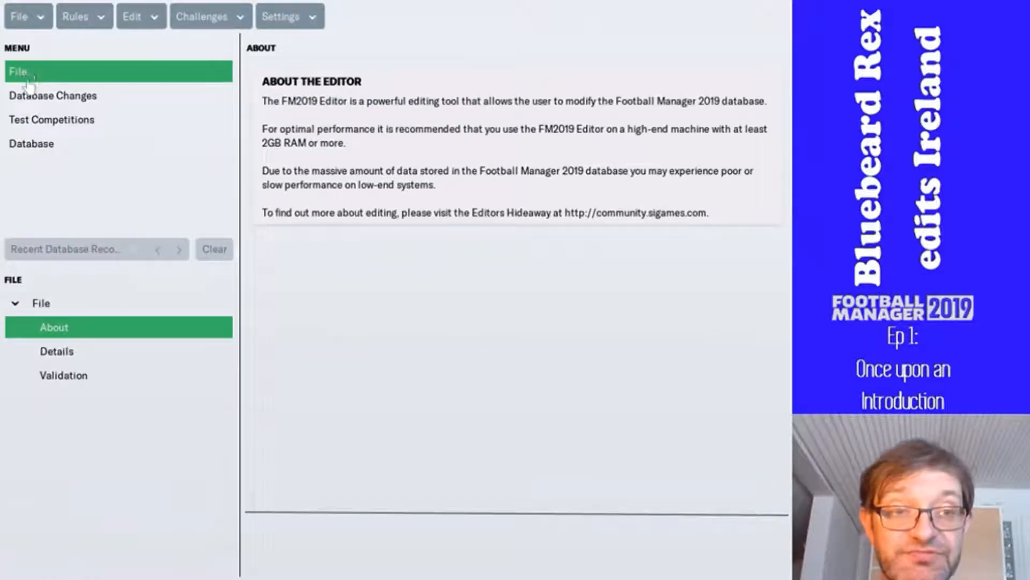
click(28, 144)
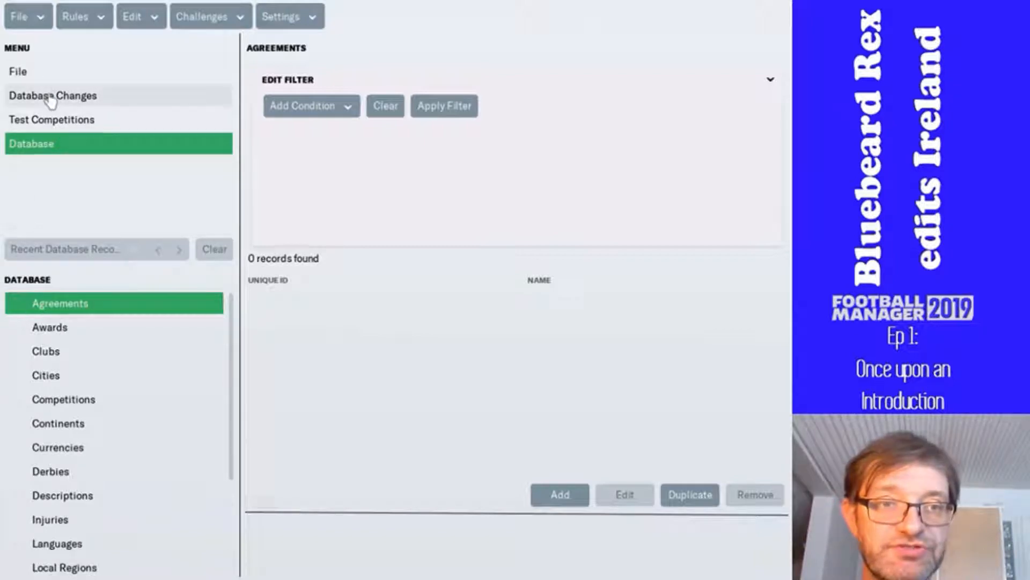
- Start adding nation rules and choose Ireland as the nation, keeping the option to create new competitions and rules
click(71, 22)
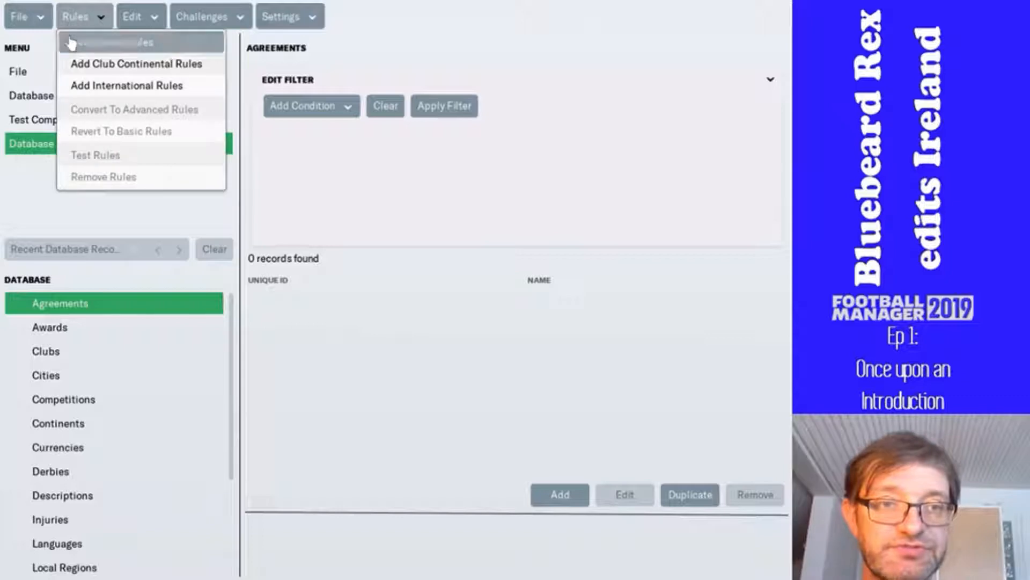
click(65, 43)
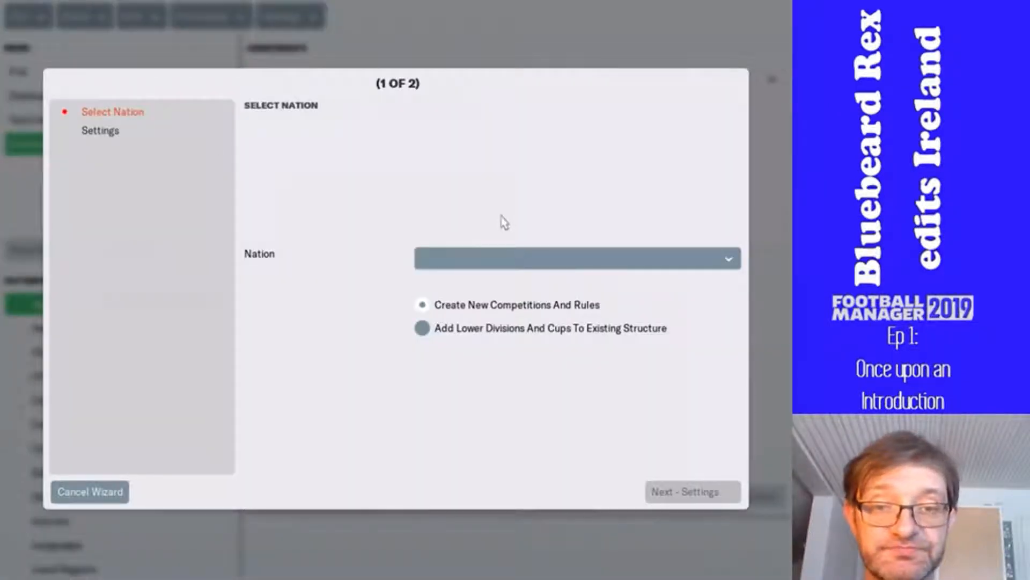
click(501, 258)
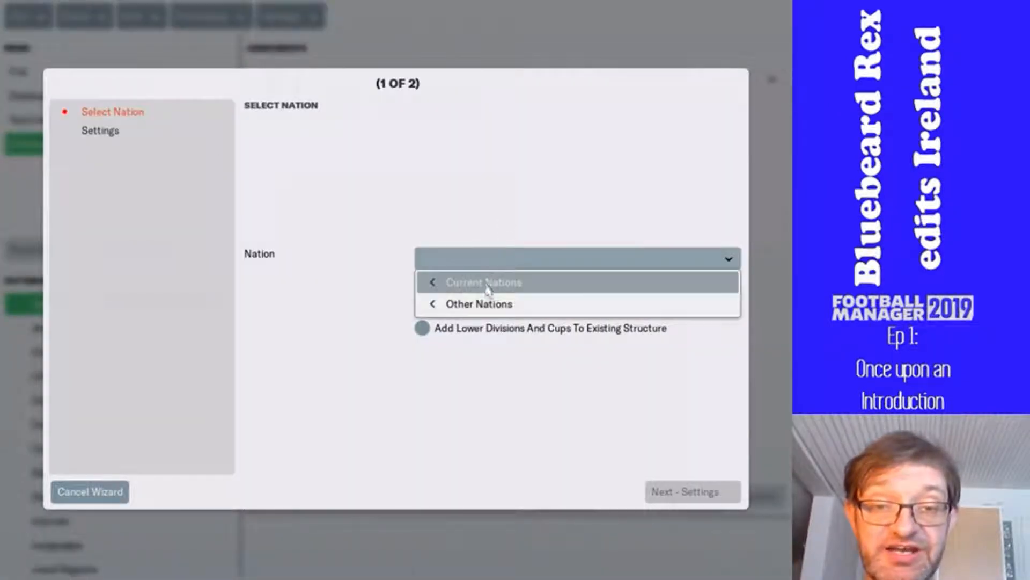
mouse_move(488, 289)
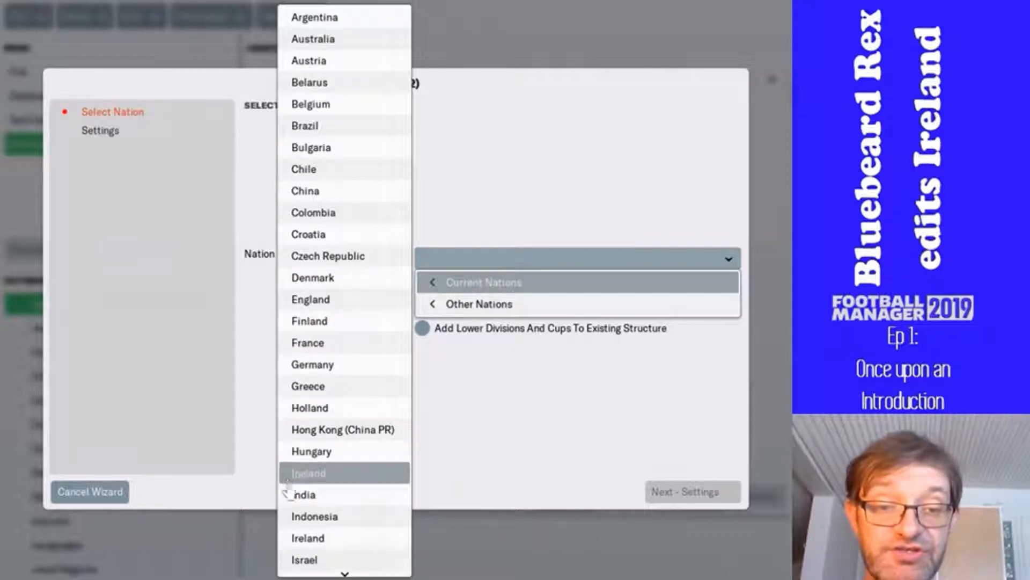
click(289, 538)
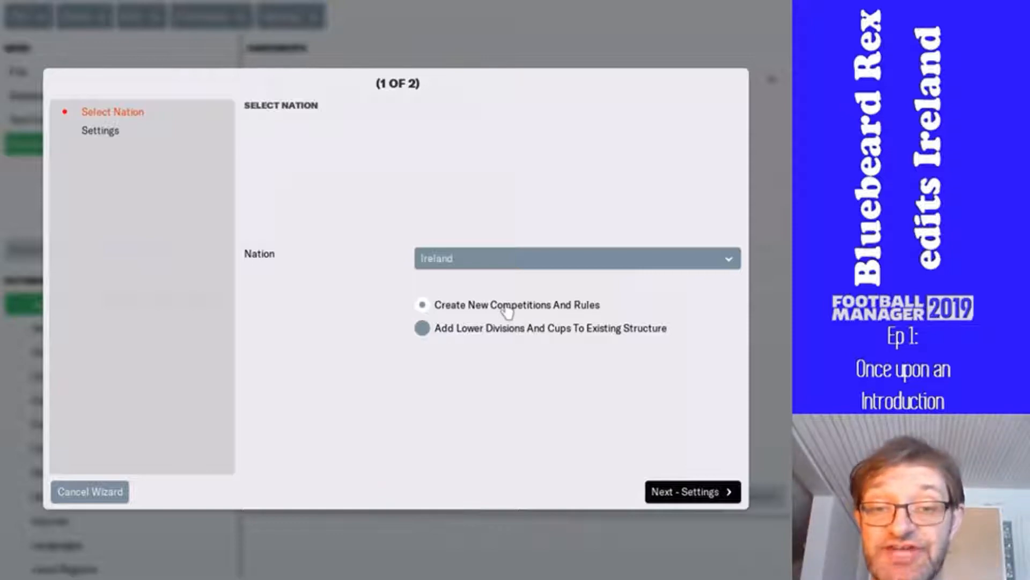
- Continue from the nation selection to the season date settings for the Irish rules
click(710, 493)
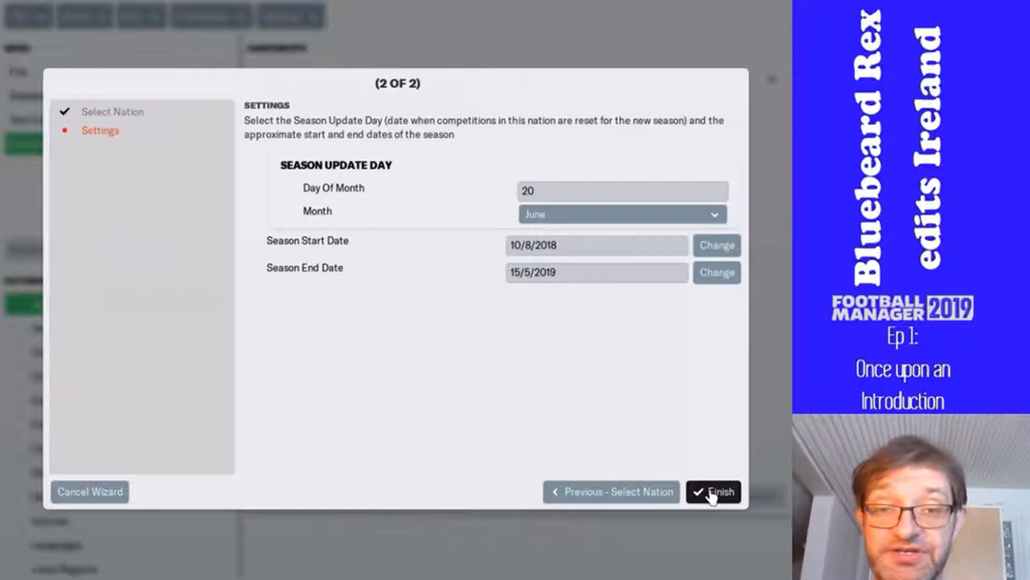
click(570, 194)
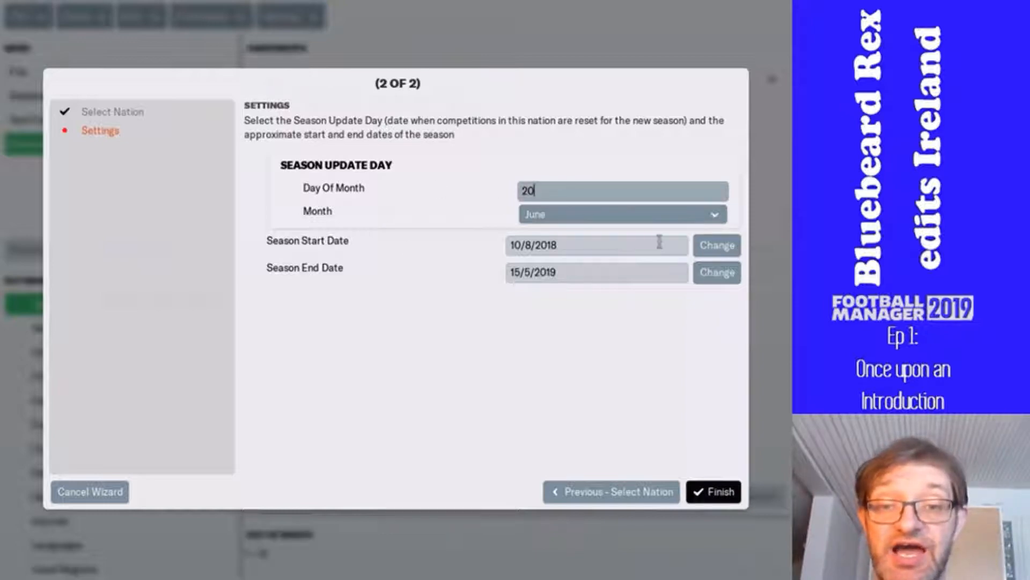
click(719, 245)
click(338, 169)
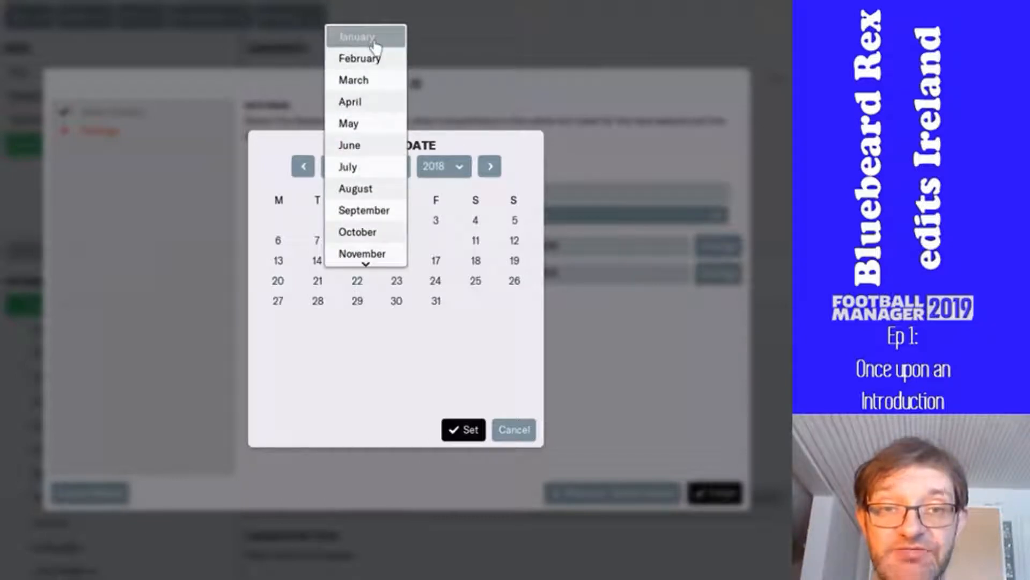
click(374, 44)
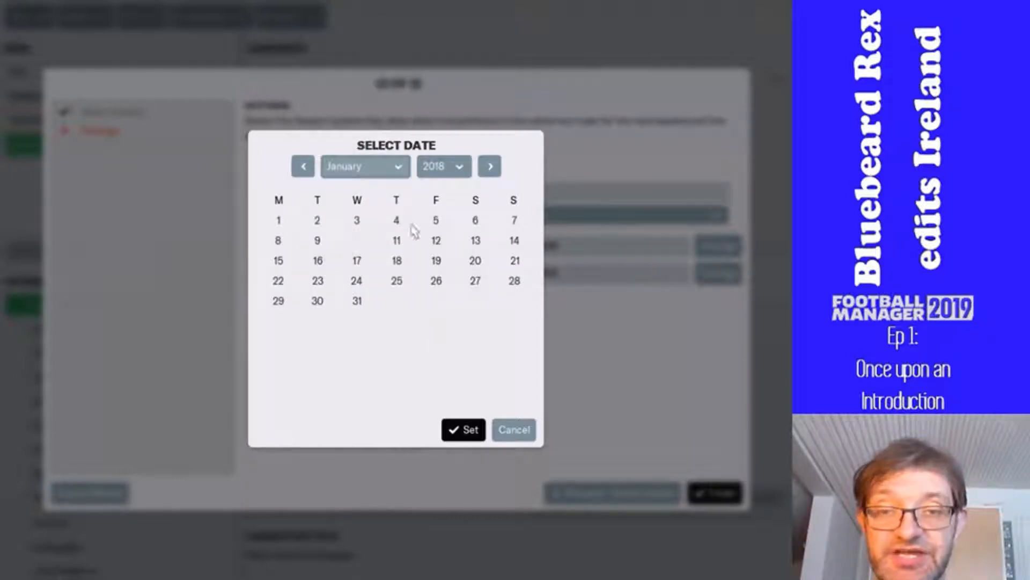
click(496, 437)
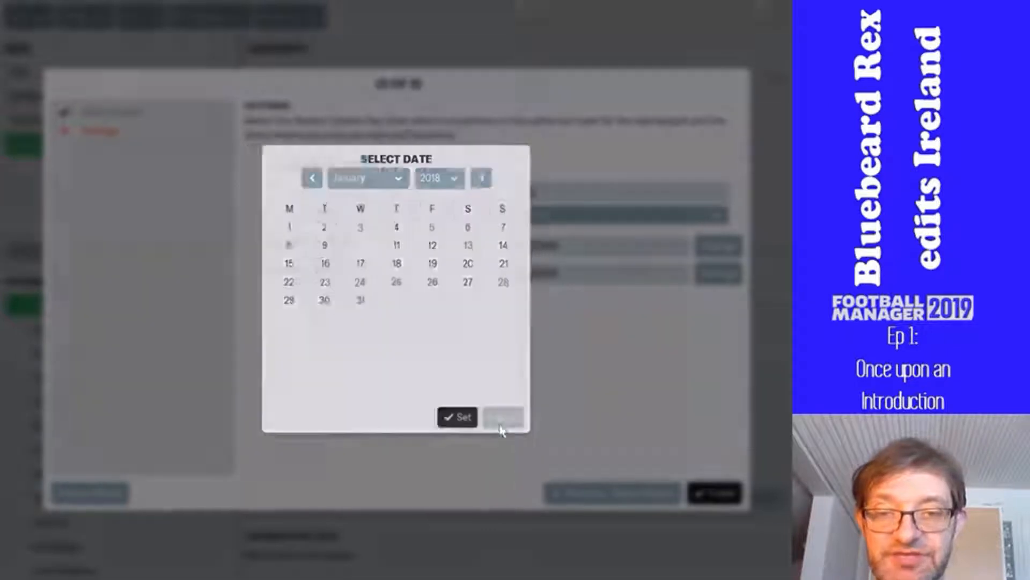
- Set the season start date to 14 February 2019
click(707, 248)
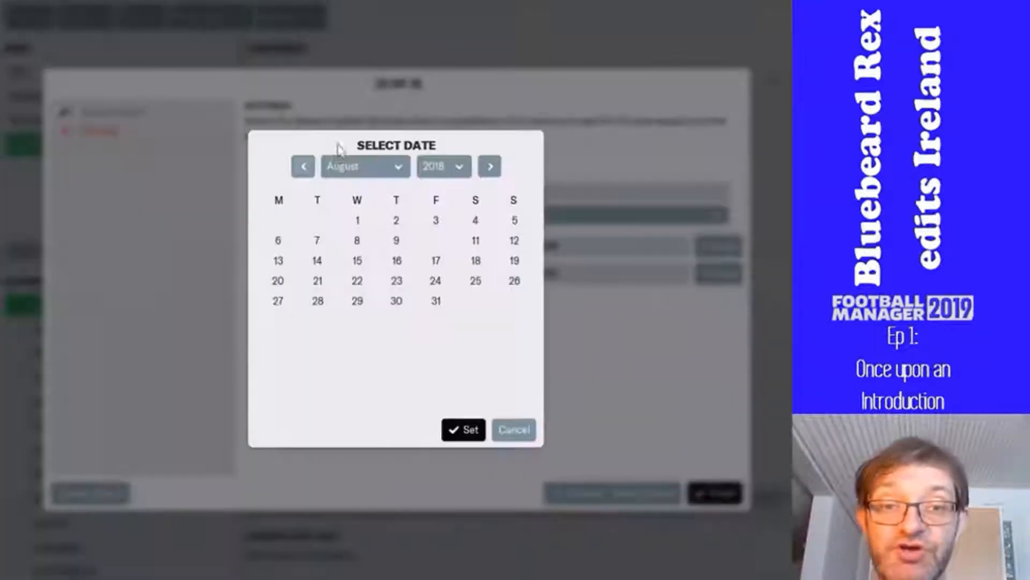
click(400, 170)
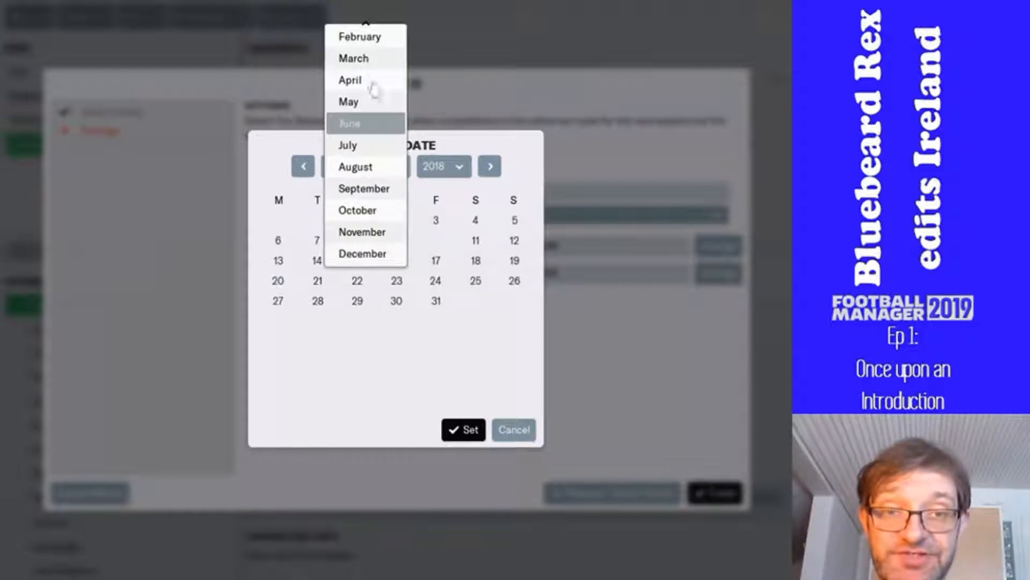
click(364, 35)
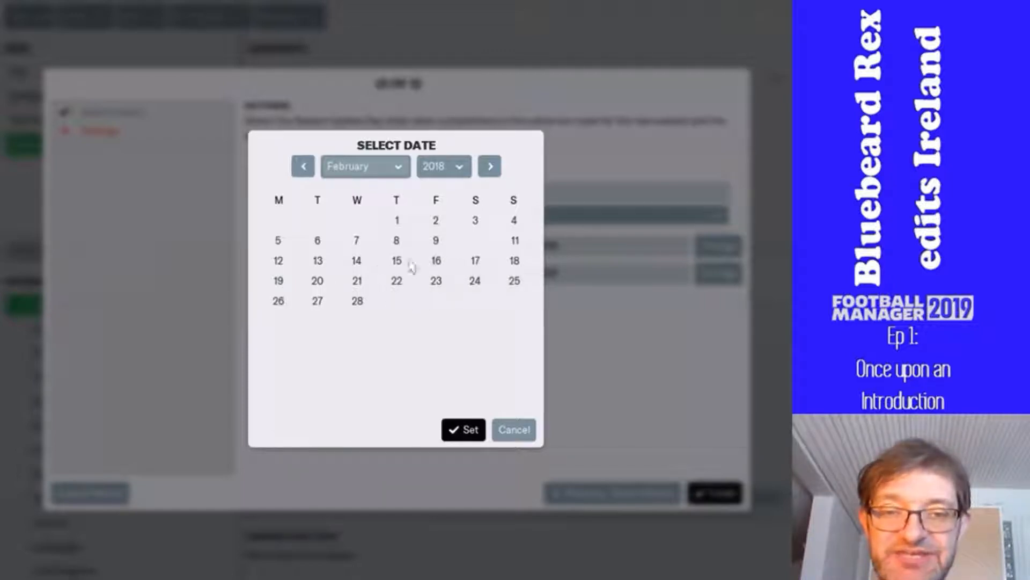
click(358, 262)
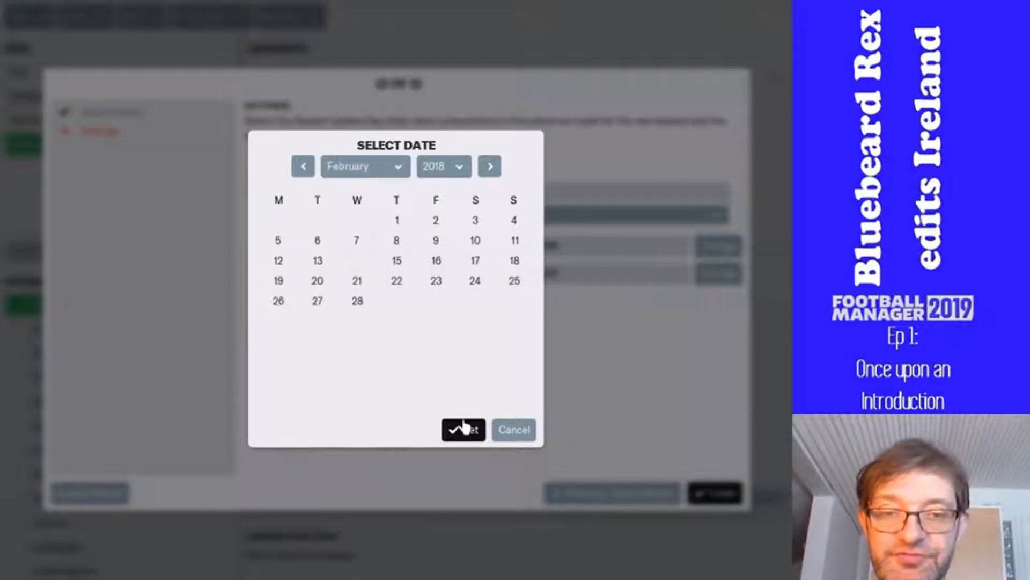
click(453, 166)
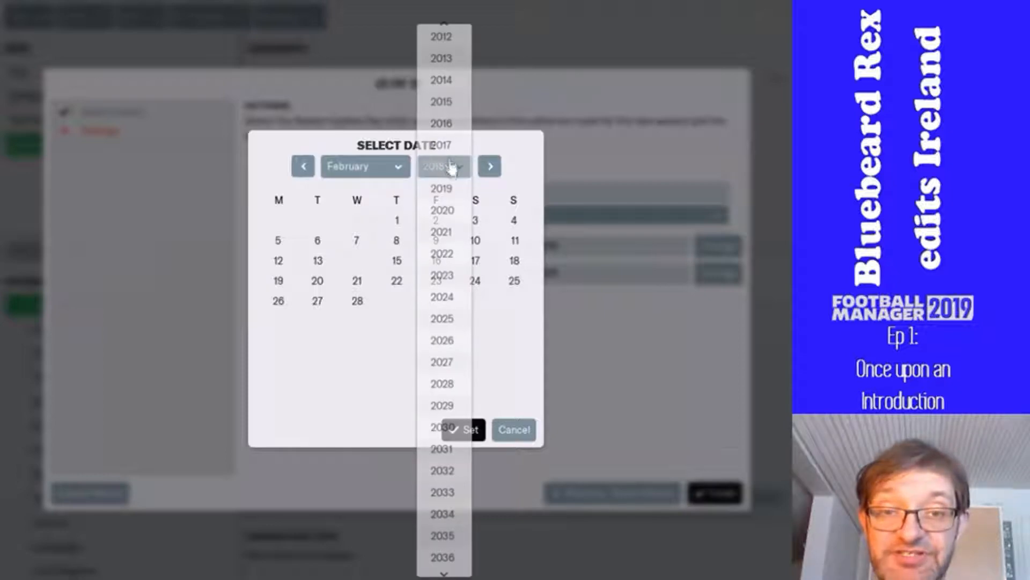
click(451, 193)
click(465, 430)
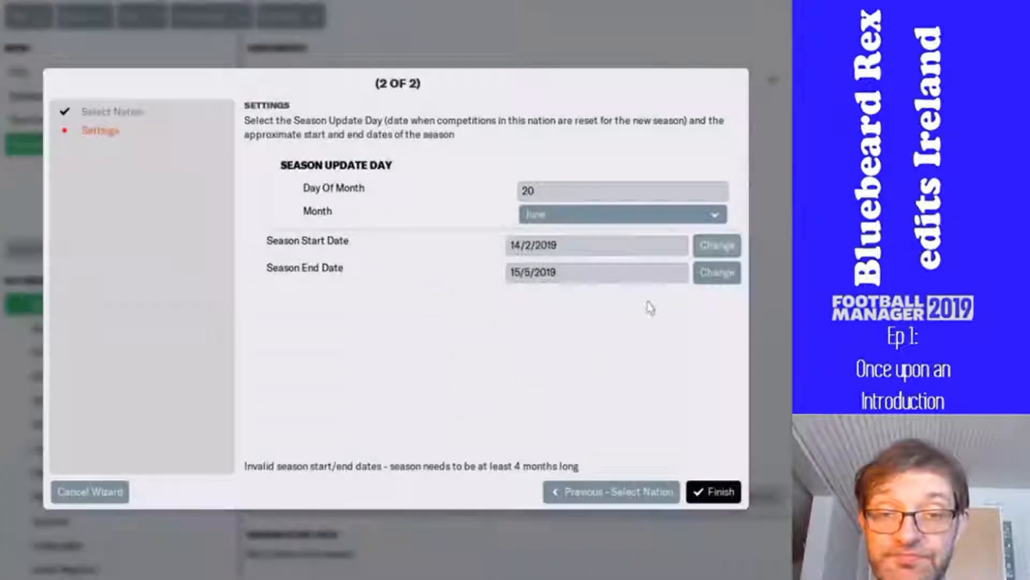
- Set the season end date to 30 November 2019
click(712, 278)
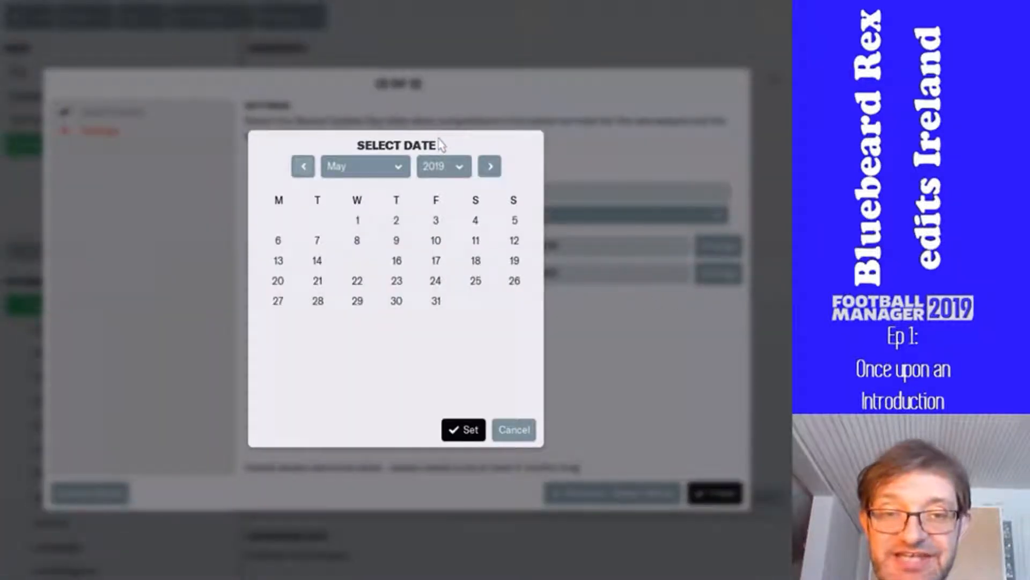
click(402, 168)
click(360, 297)
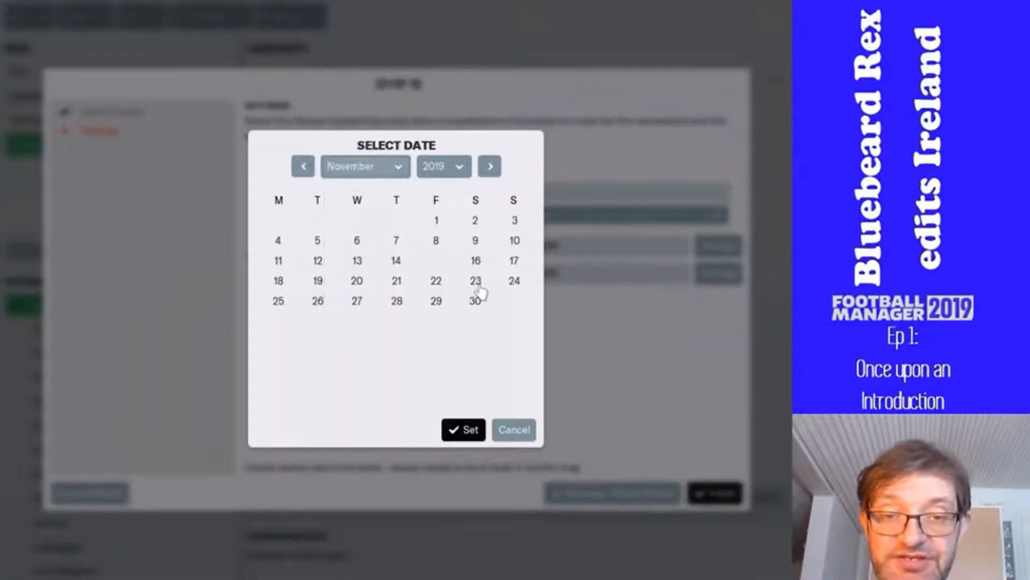
click(470, 306)
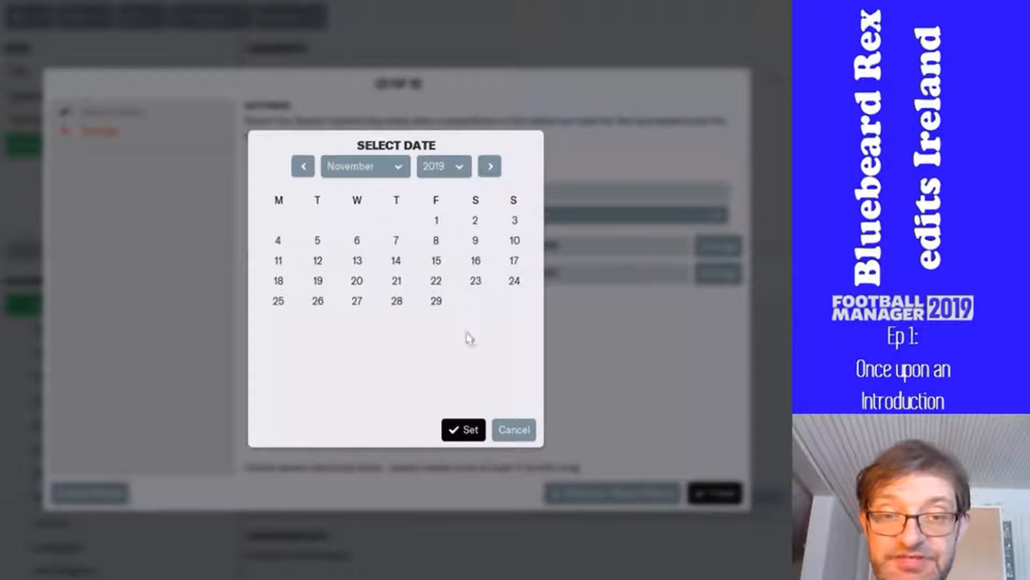
click(468, 429)
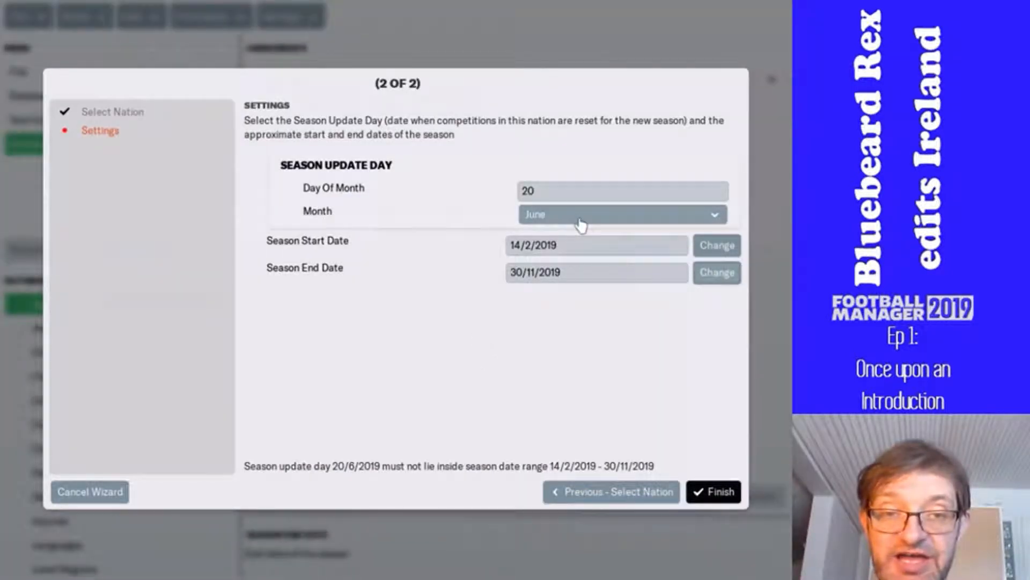
- Set the season update day to 1 January and finish creating Ireland's nation rules
click(594, 192)
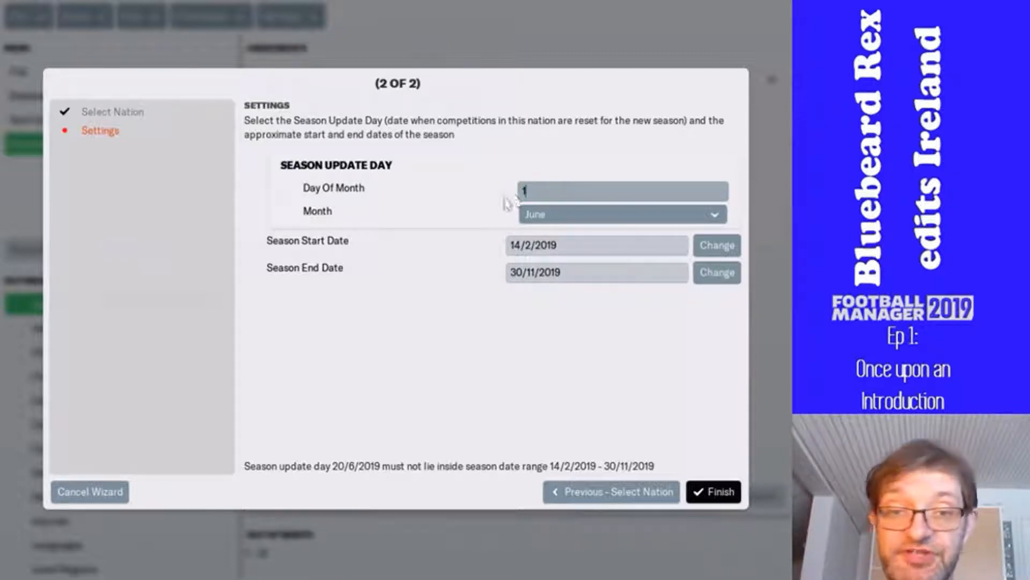
text(1)
click(537, 215)
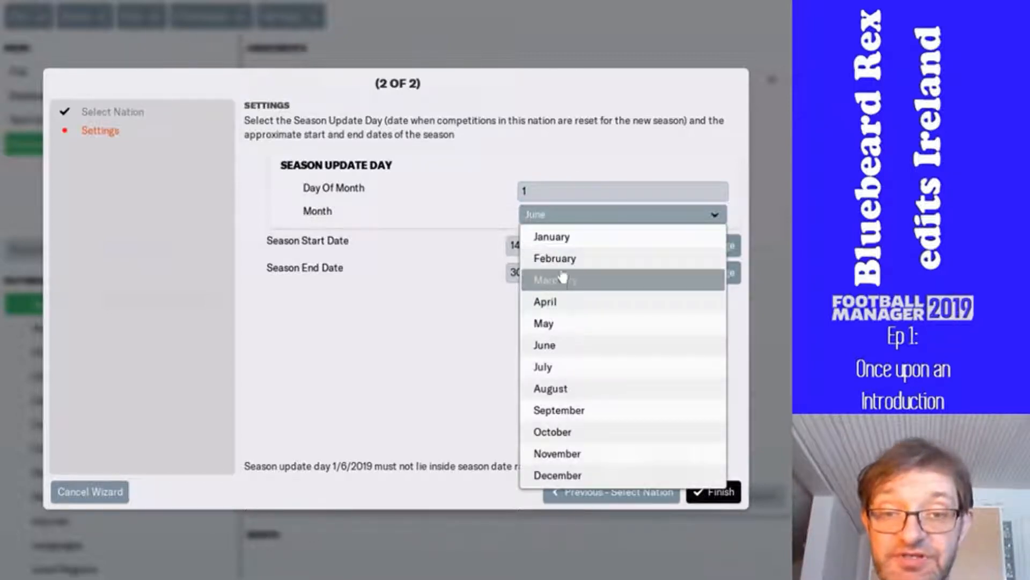
click(554, 236)
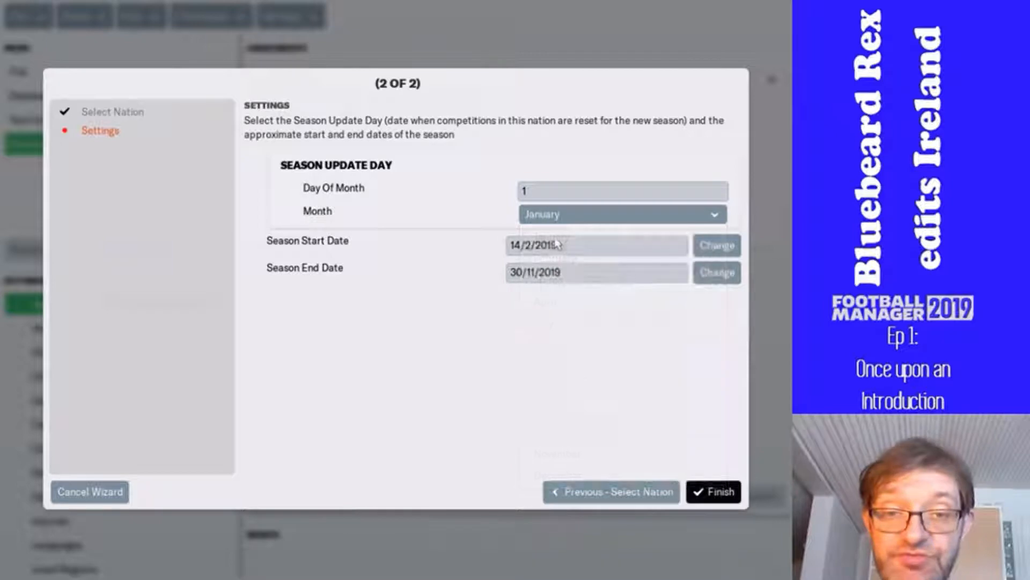
click(709, 483)
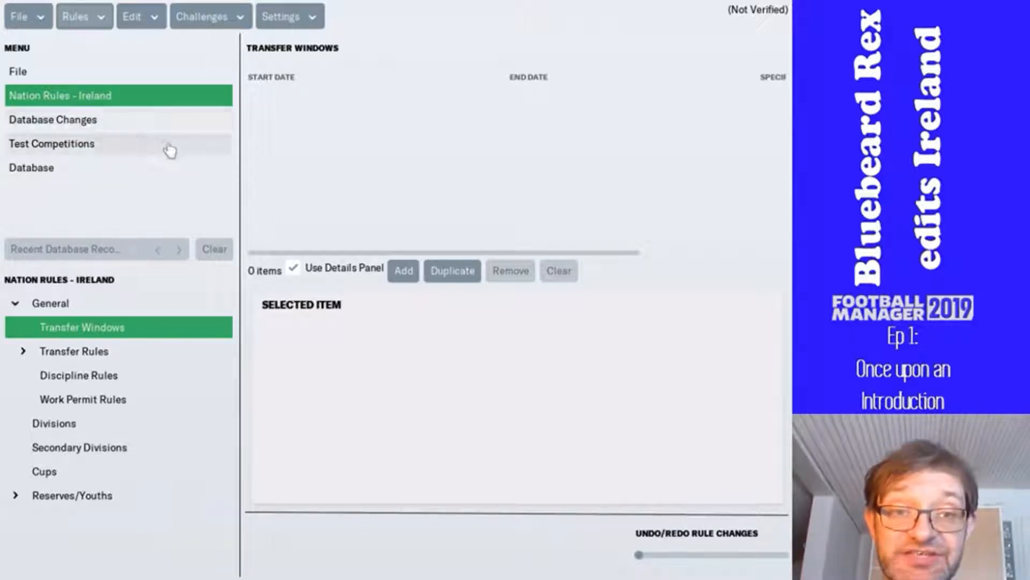
- Try to create a new competition test for the Irish nation rules without any divisions
click(137, 155)
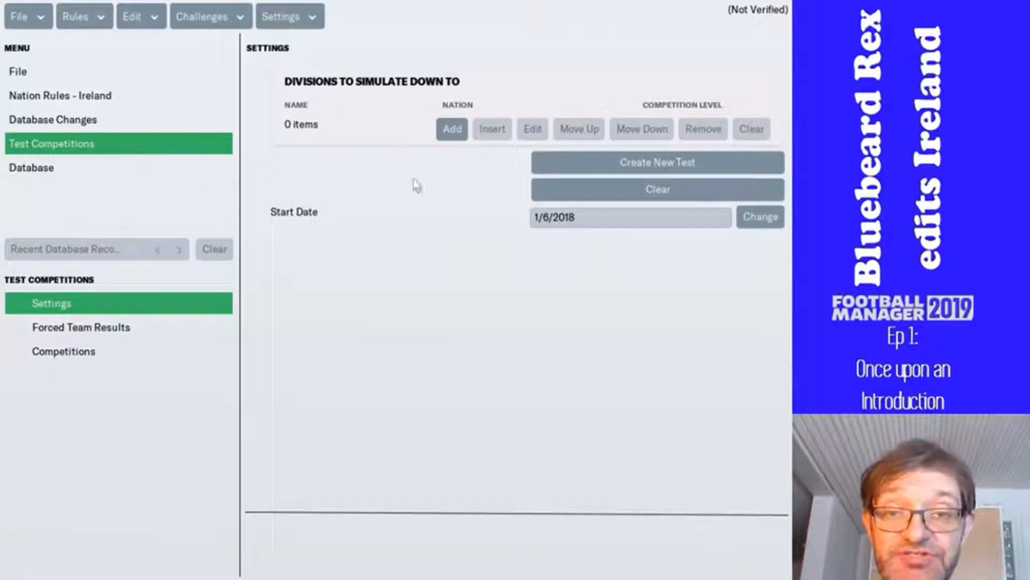
click(581, 165)
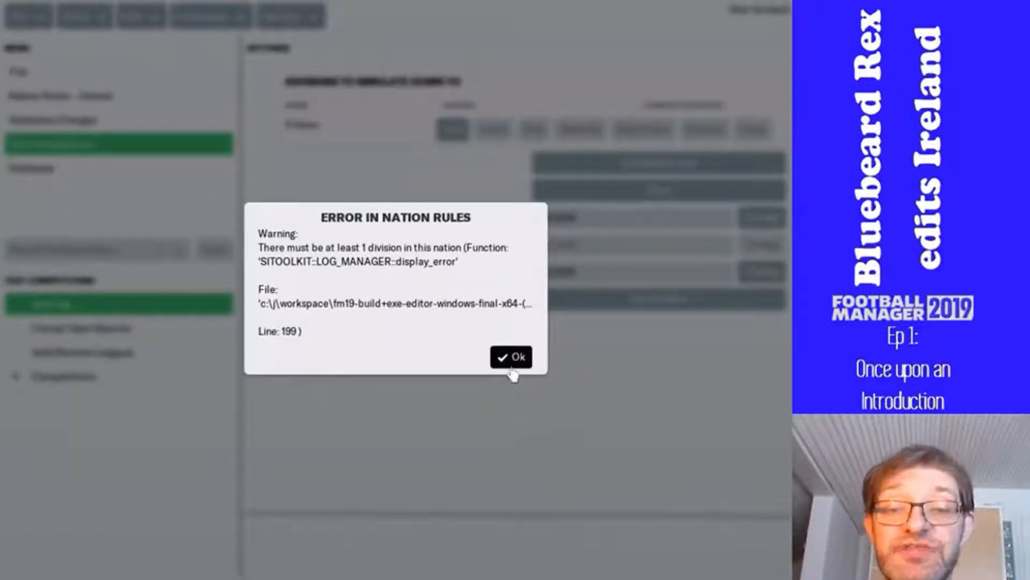
click(512, 358)
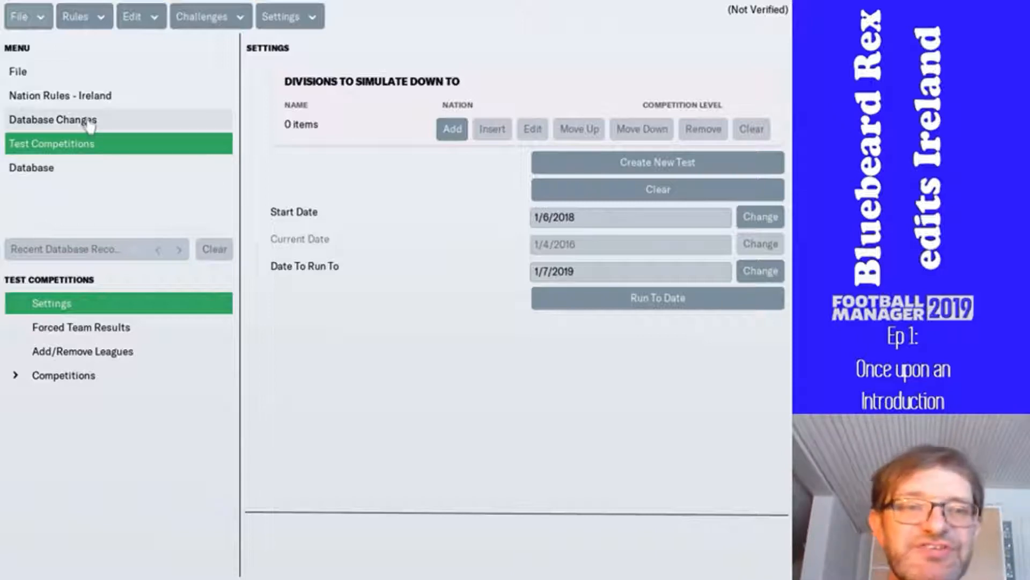
- Filter the Cities records in the database with the condition Nation Is Ireland
click(70, 178)
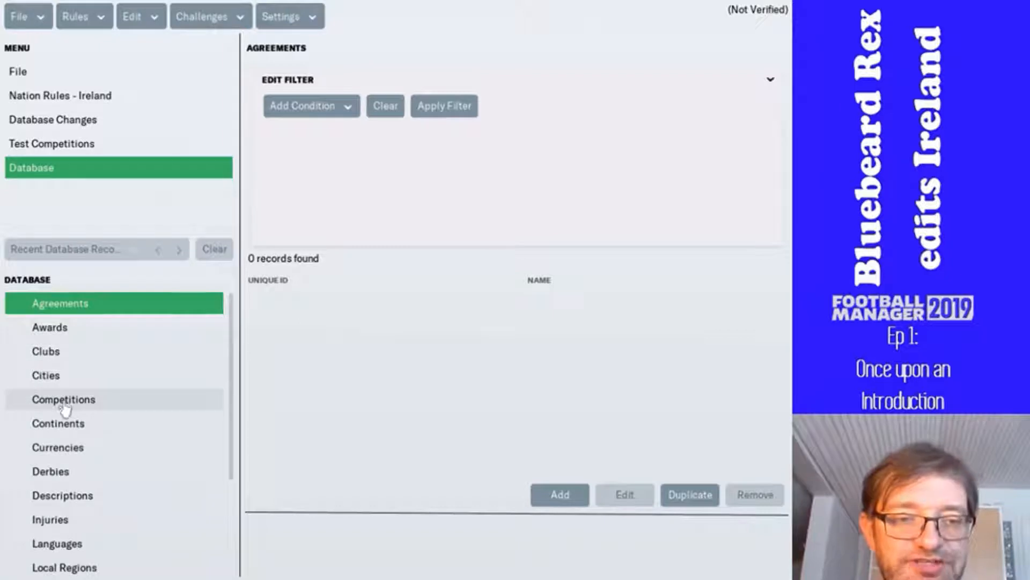
click(59, 377)
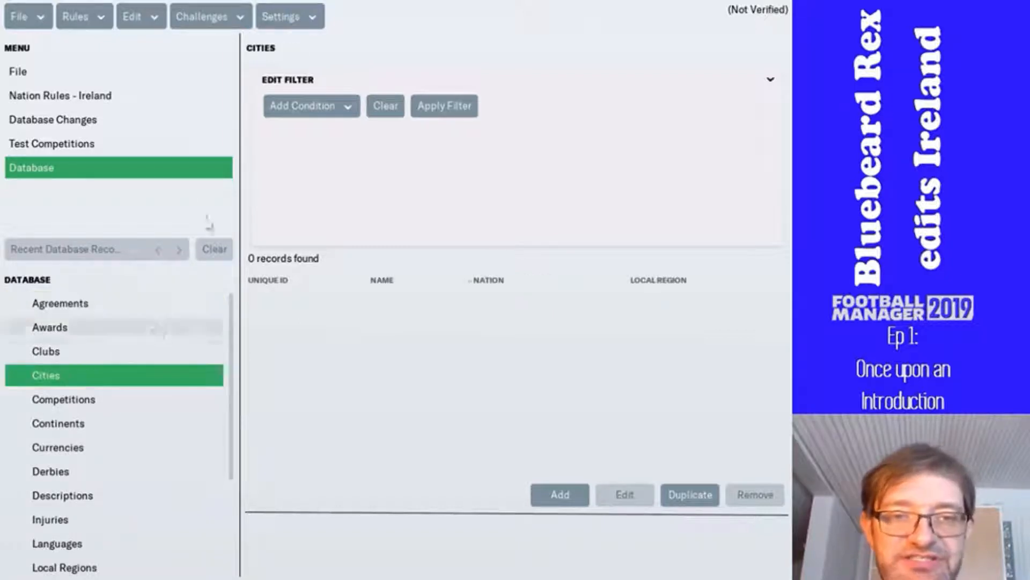
click(306, 107)
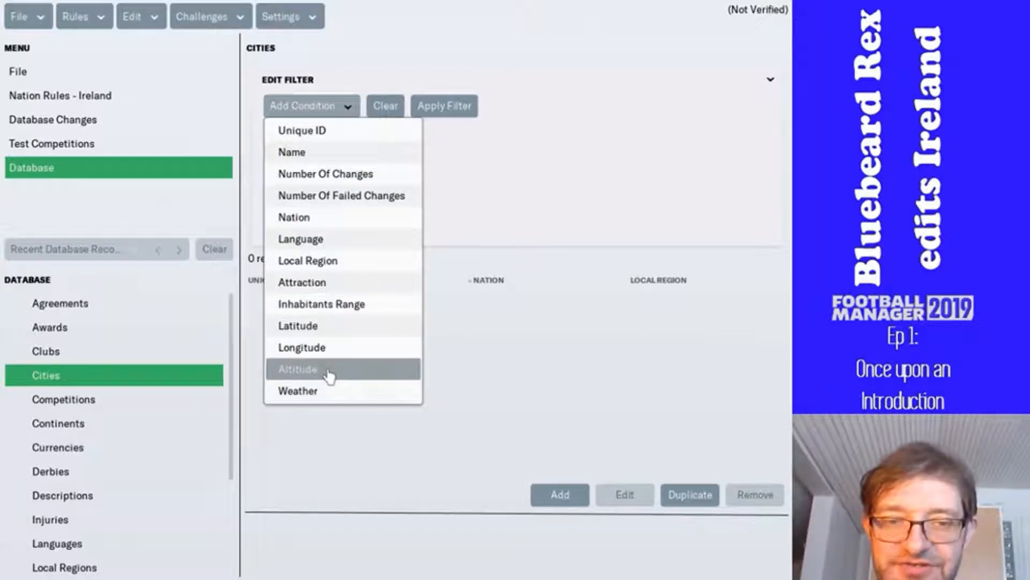
click(290, 219)
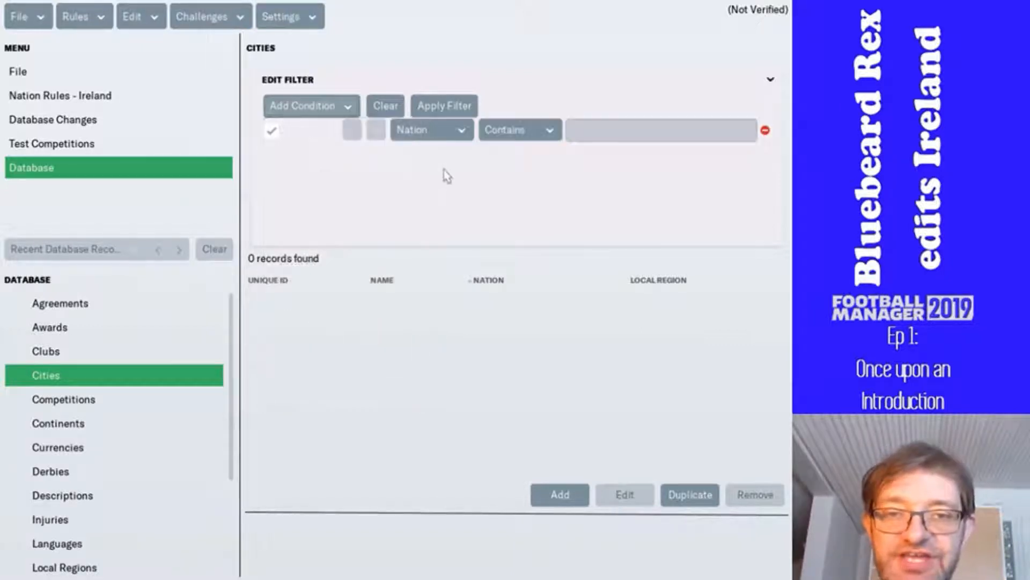
click(510, 138)
click(515, 154)
click(593, 131)
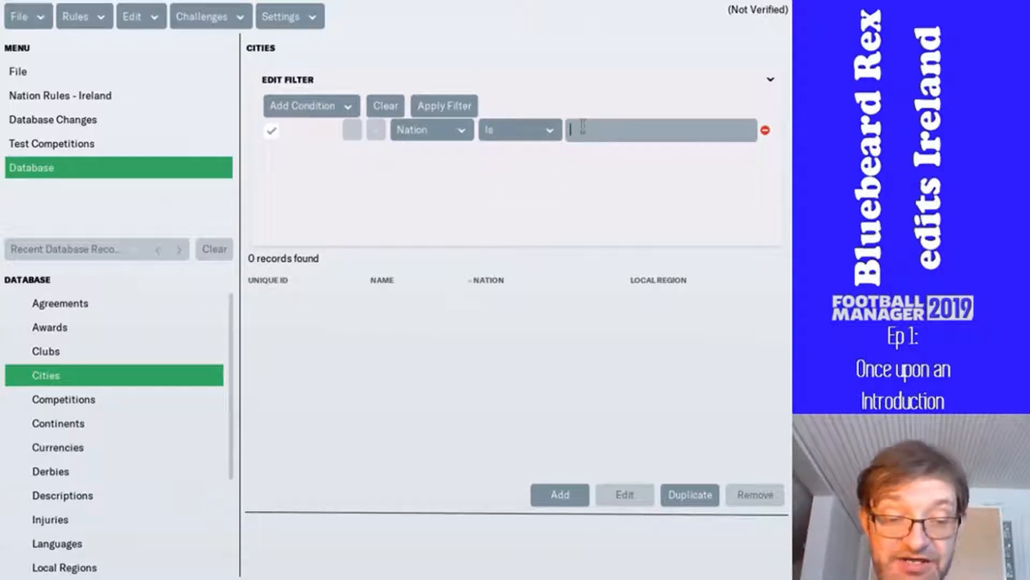
text(Ire)
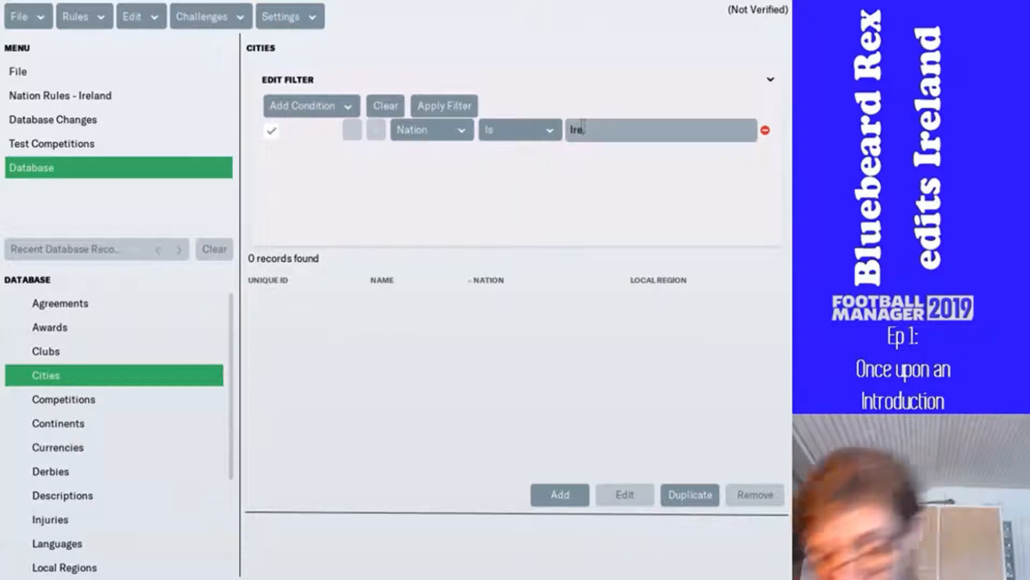
text(land)
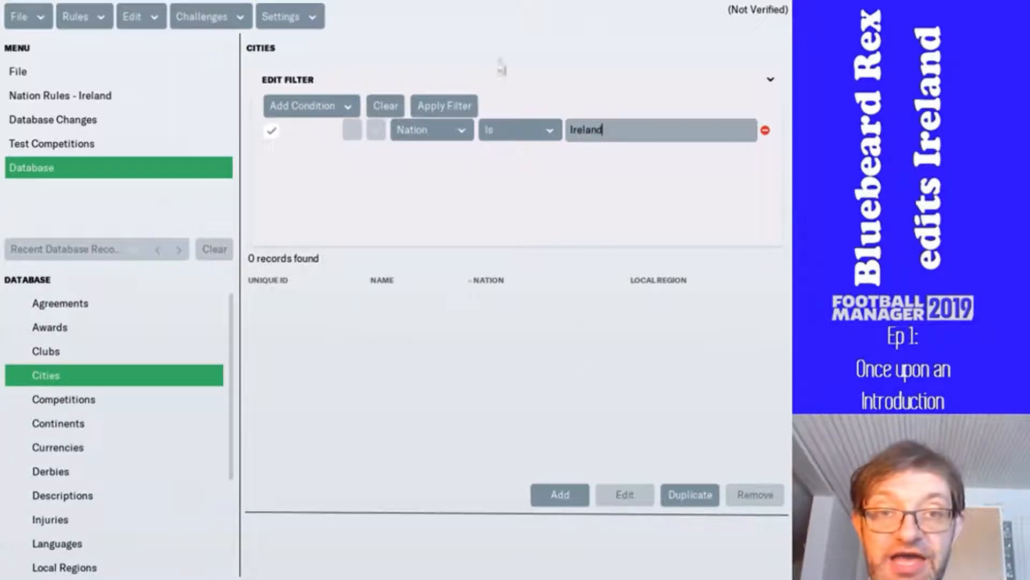
click(431, 106)
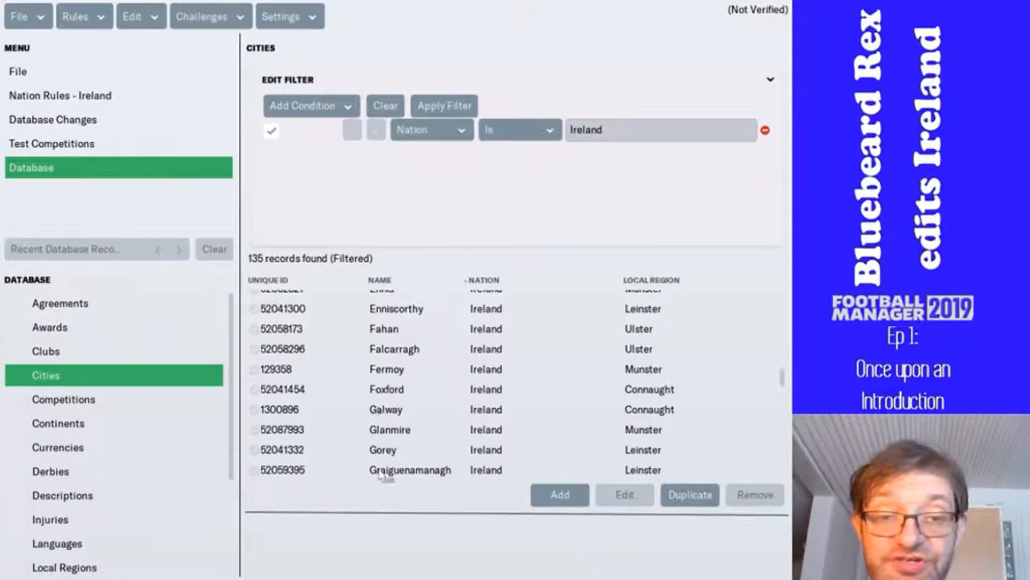
- Look through the filtered Irish cities and their local regions
scroll(400, 398, up, 10)
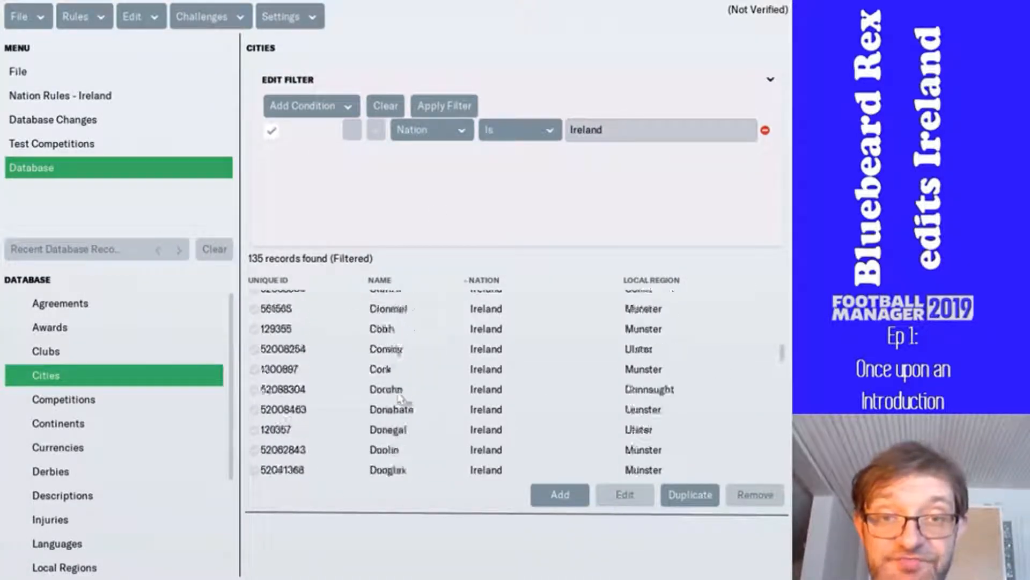
scroll(400, 398, up, 8)
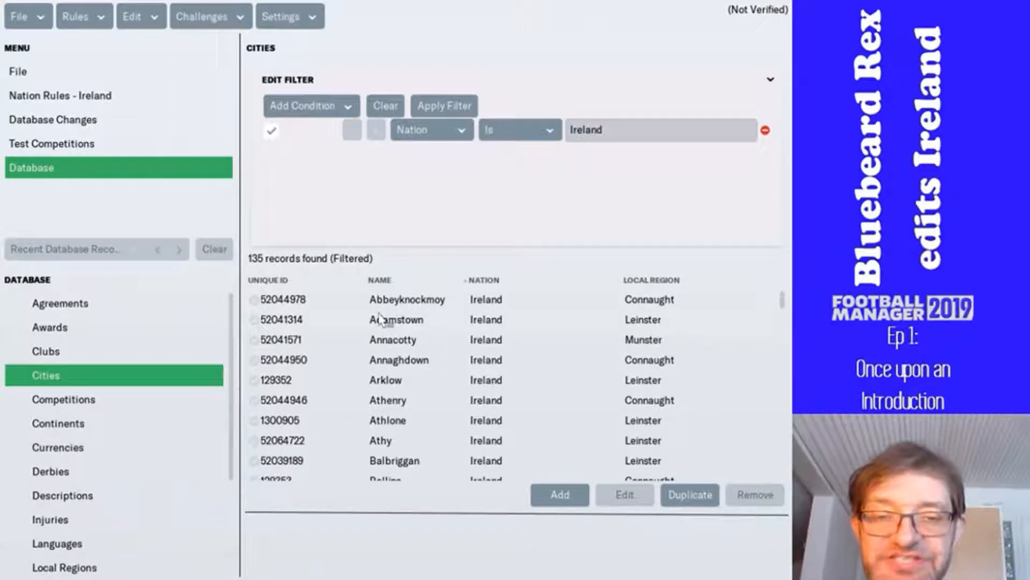
scroll(380, 319, down, 5)
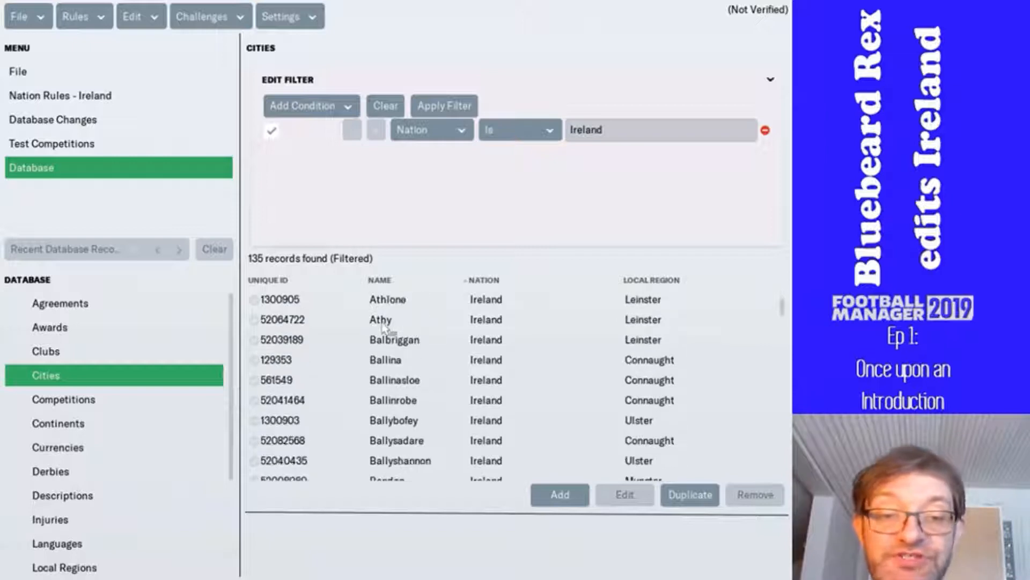
scroll(384, 328, down, 6)
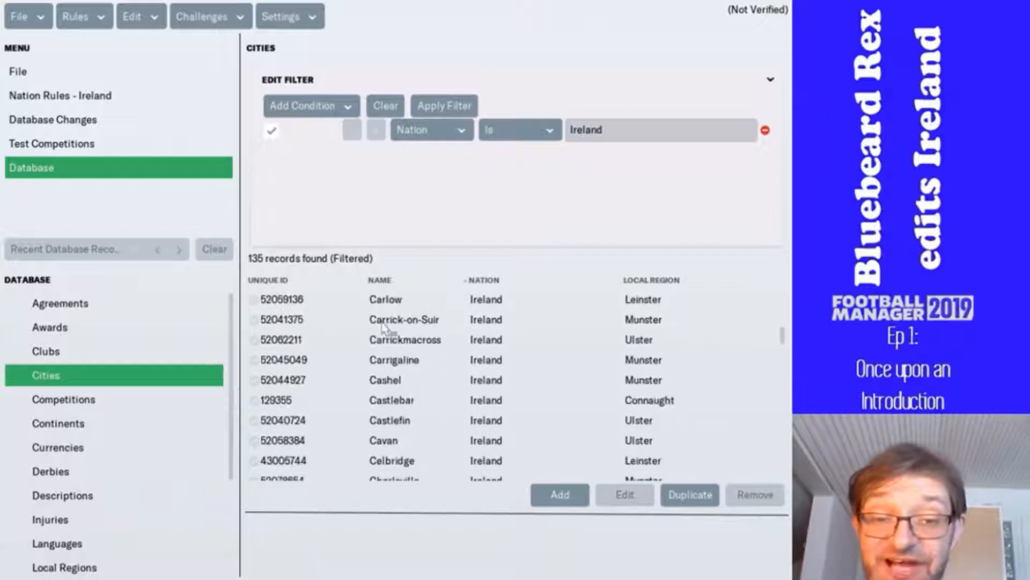
scroll(385, 328, down, 5)
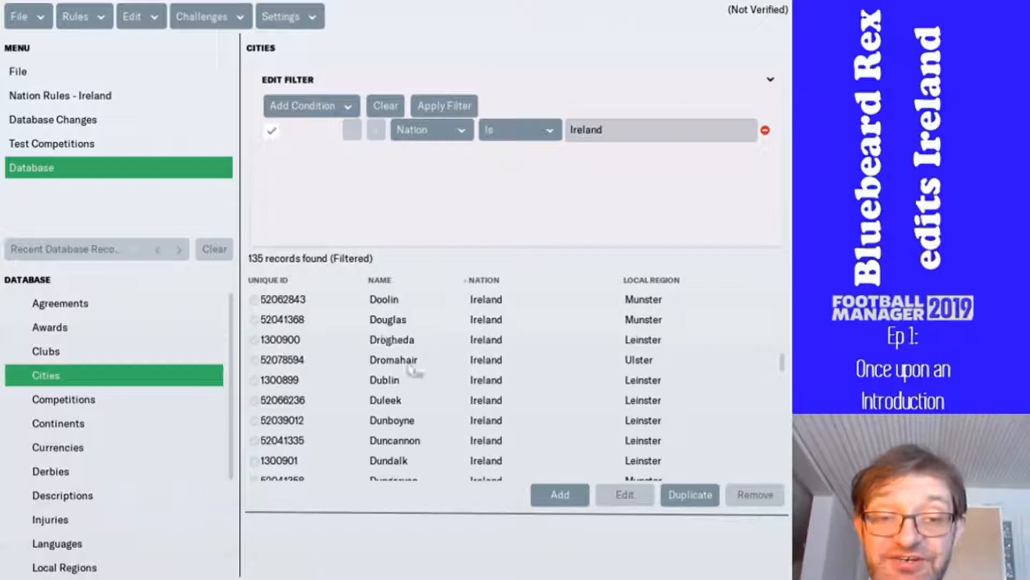
- Inspect the city details of Duncannon and New Ross, including the available inhabitants range options for New Ross
double_click(394, 450)
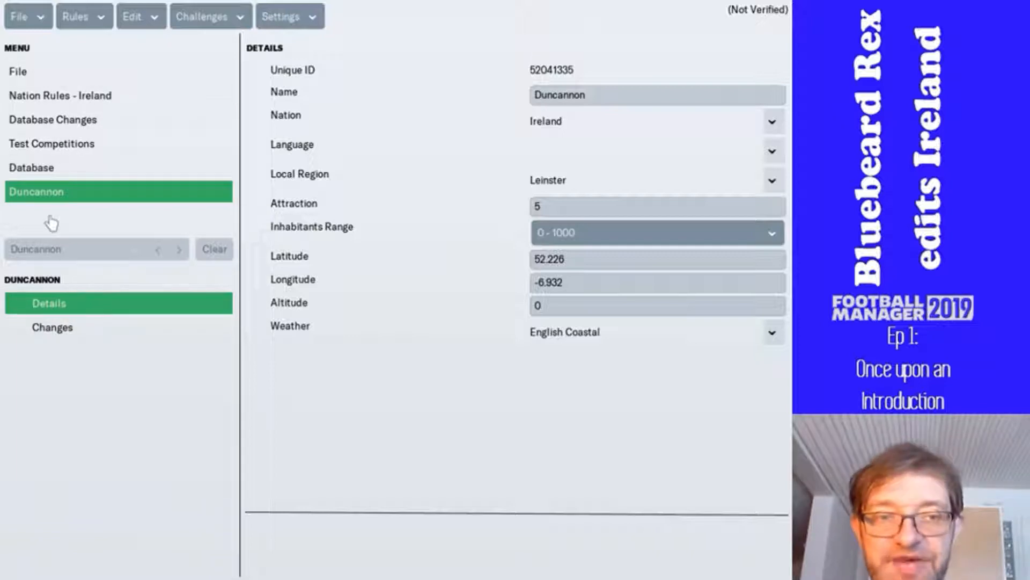
click(68, 176)
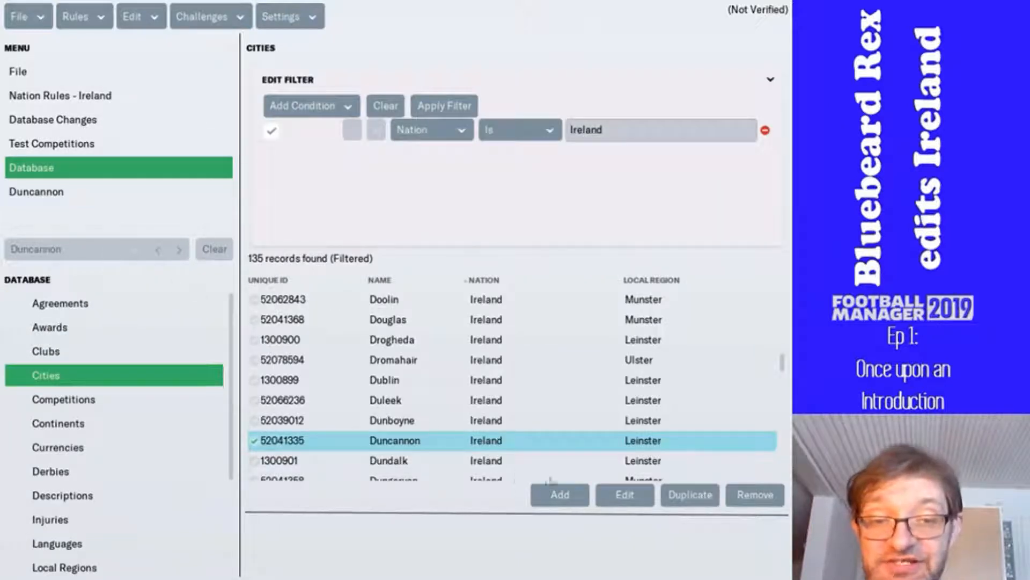
scroll(425, 412, down, 15)
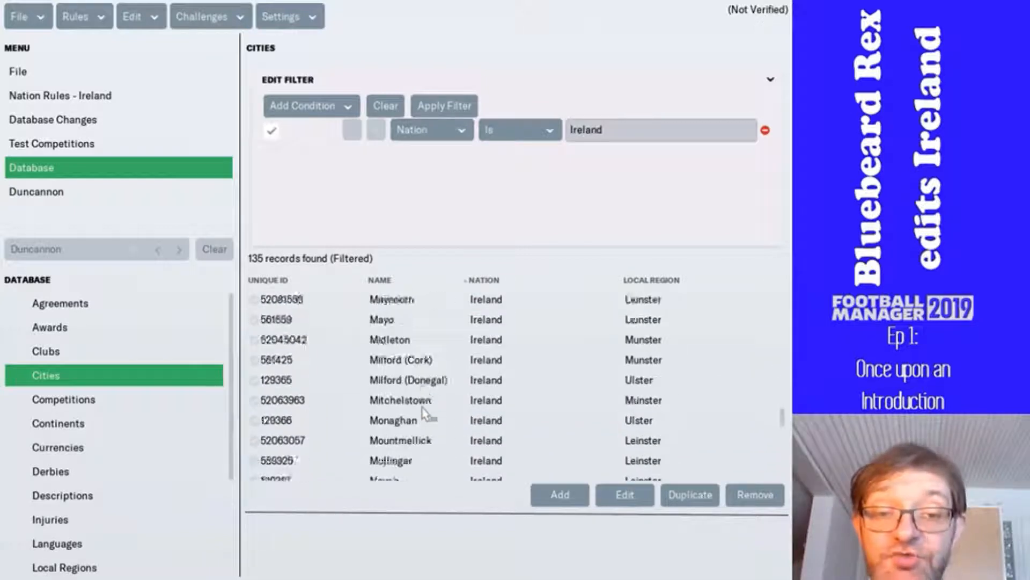
scroll(424, 413, down, 9)
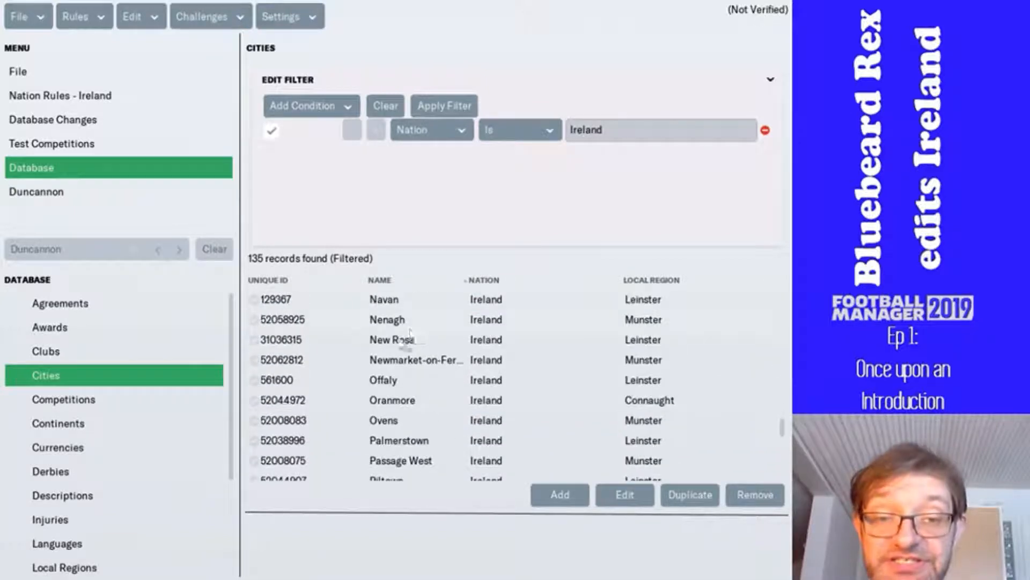
double_click(400, 342)
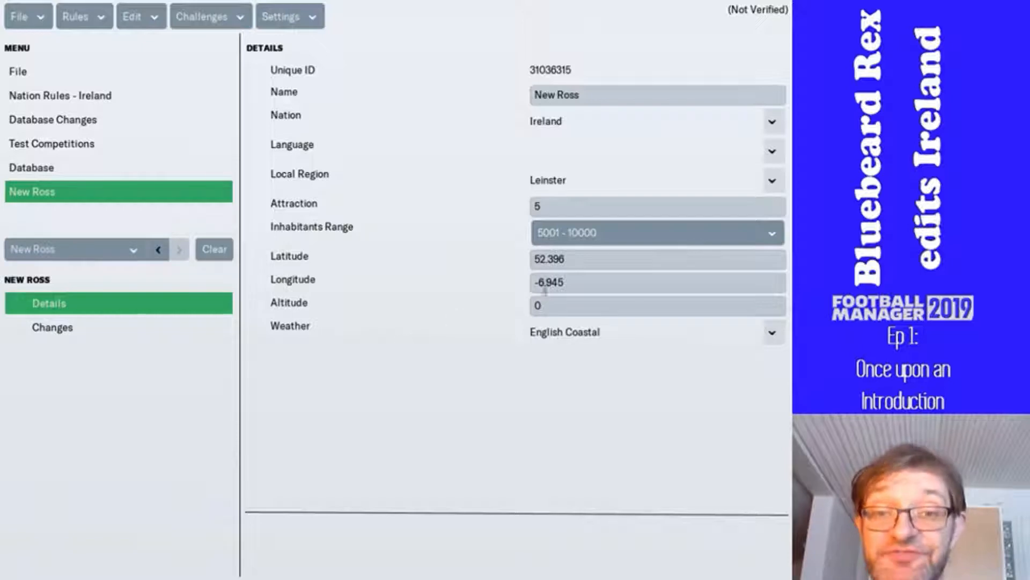
click(621, 234)
scroll(596, 375, down, 1)
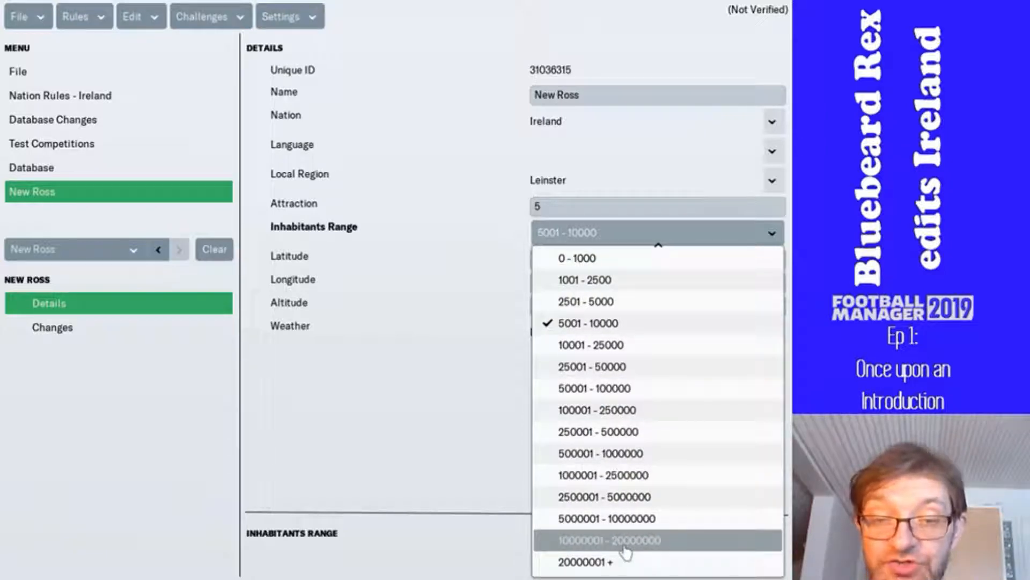
click(476, 400)
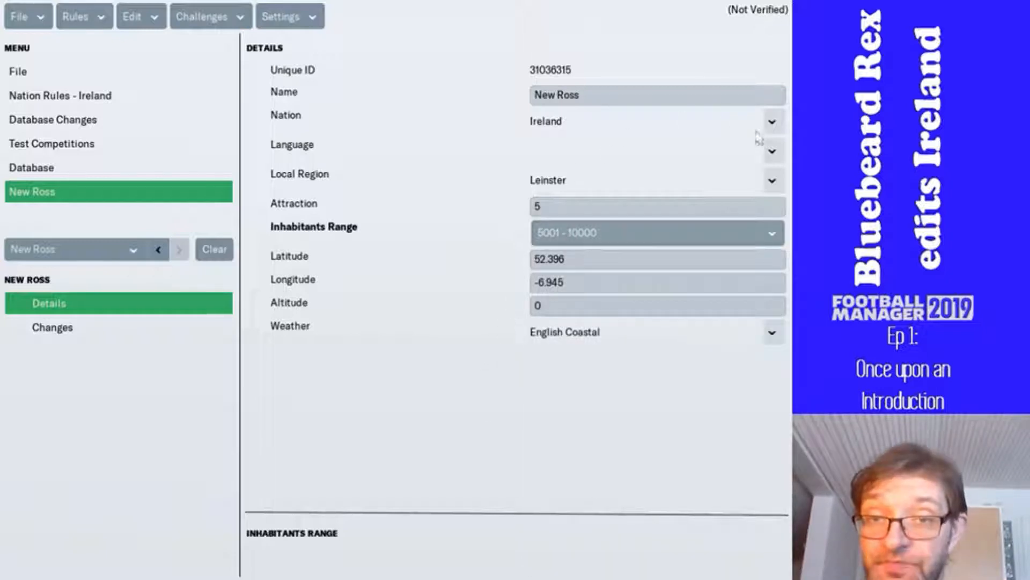
- Search the language records for New Ross by names containing "guate" and "gu", and cancel without choosing one
click(775, 151)
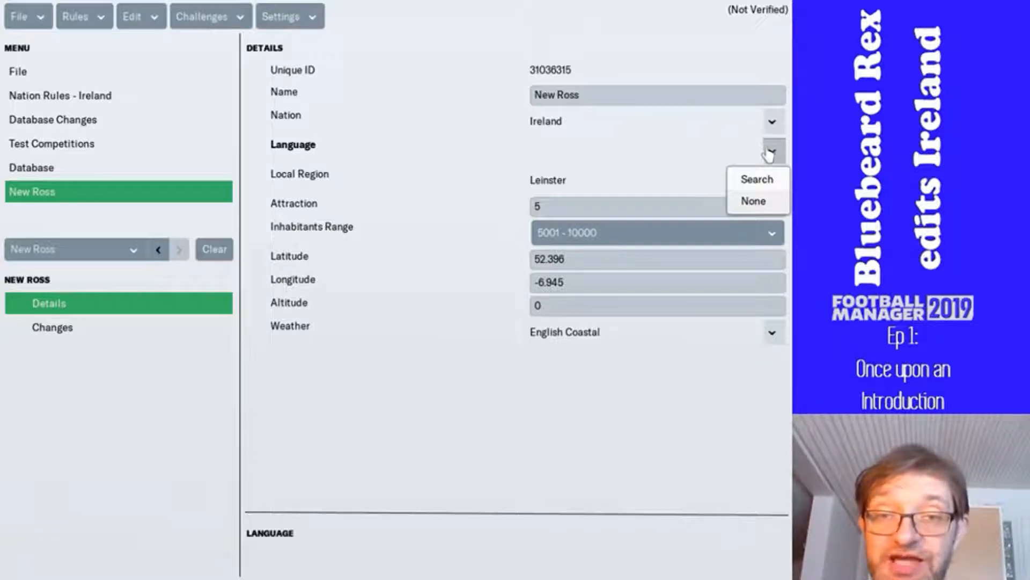
click(757, 179)
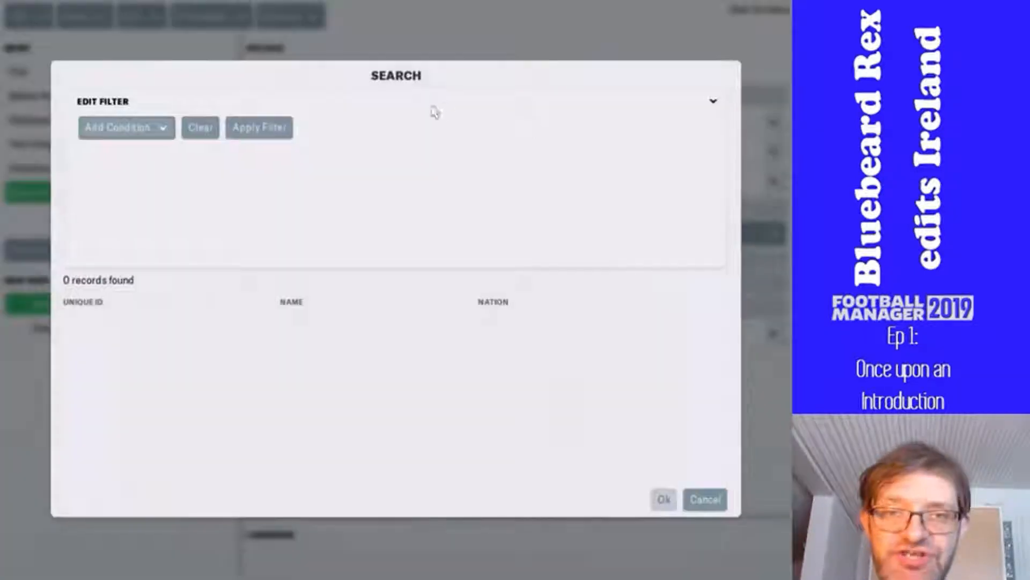
click(151, 133)
click(147, 172)
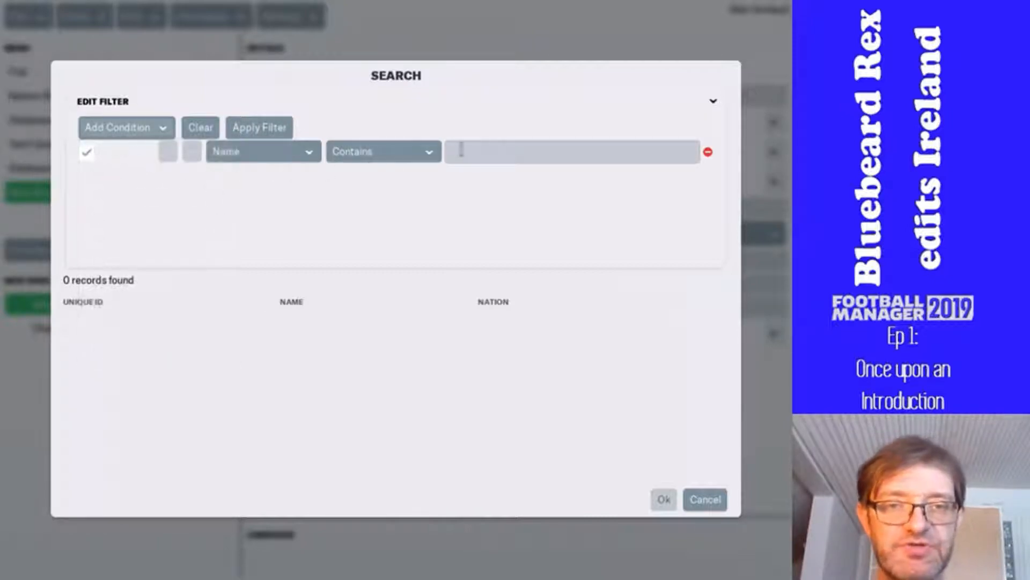
click(480, 149)
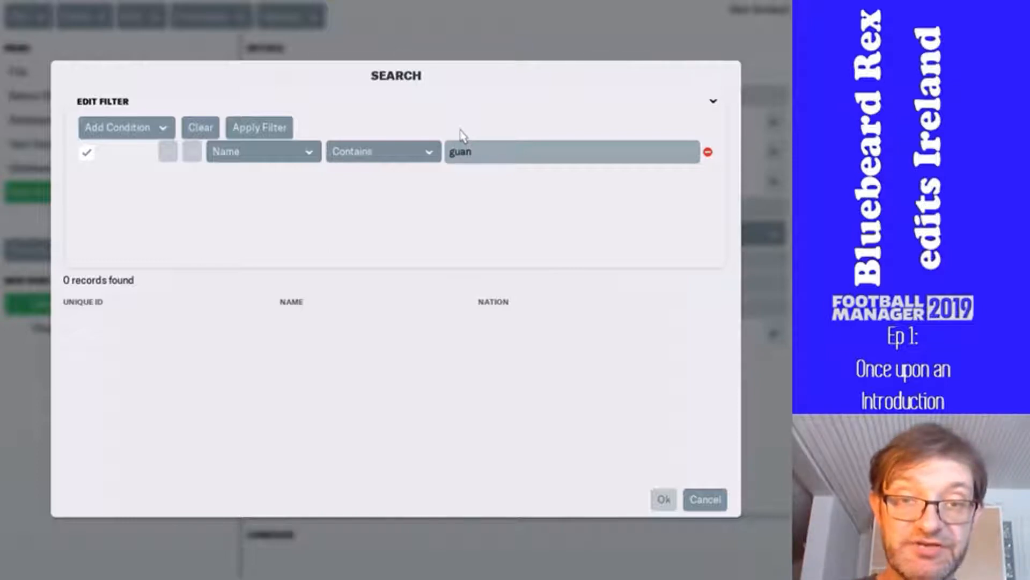
key(Return)
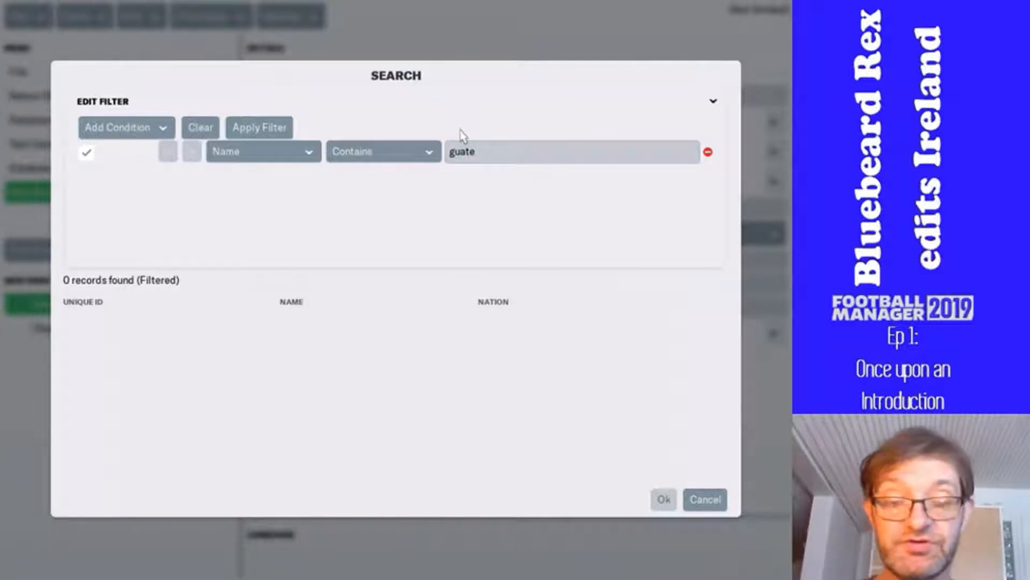
click(477, 152)
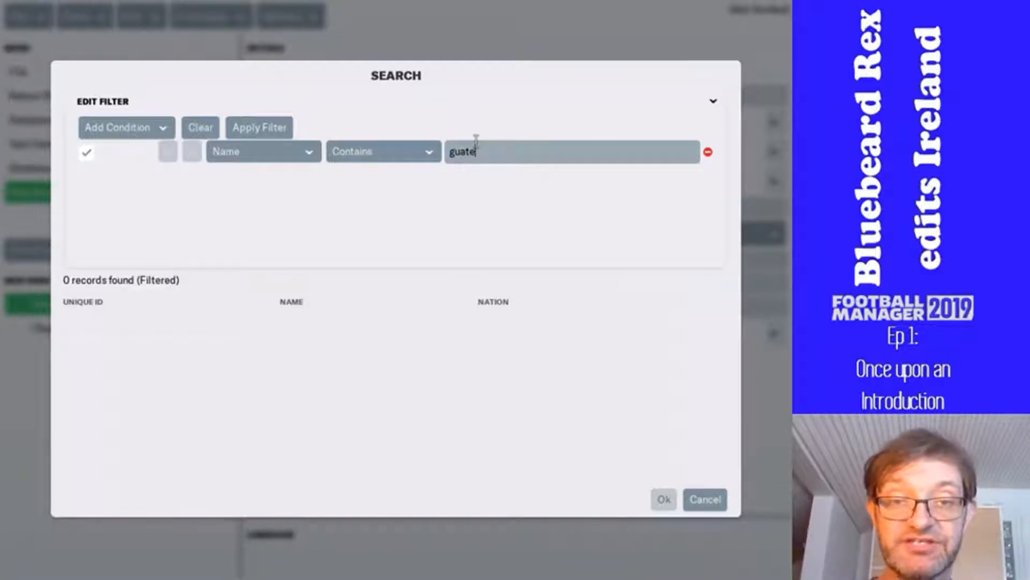
key(Return)
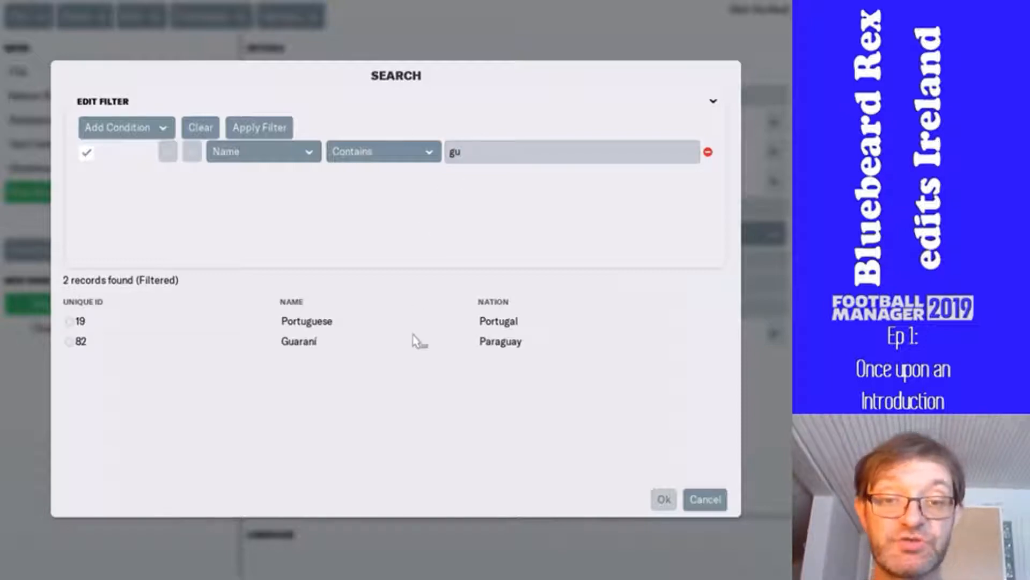
click(721, 503)
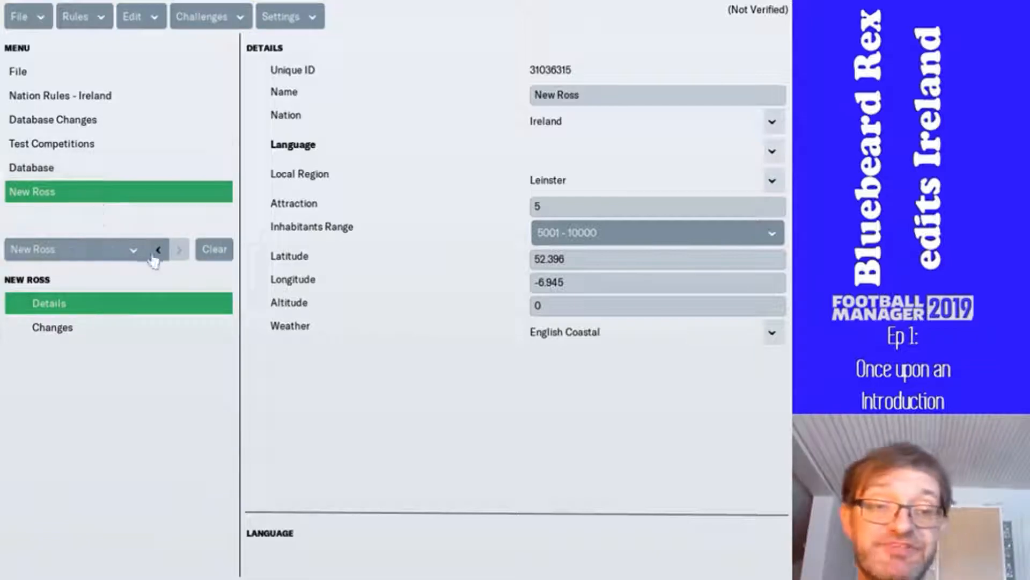
- Open Dublin's record from the filtered Irish cities and check the allowed range of its Attraction value
click(70, 173)
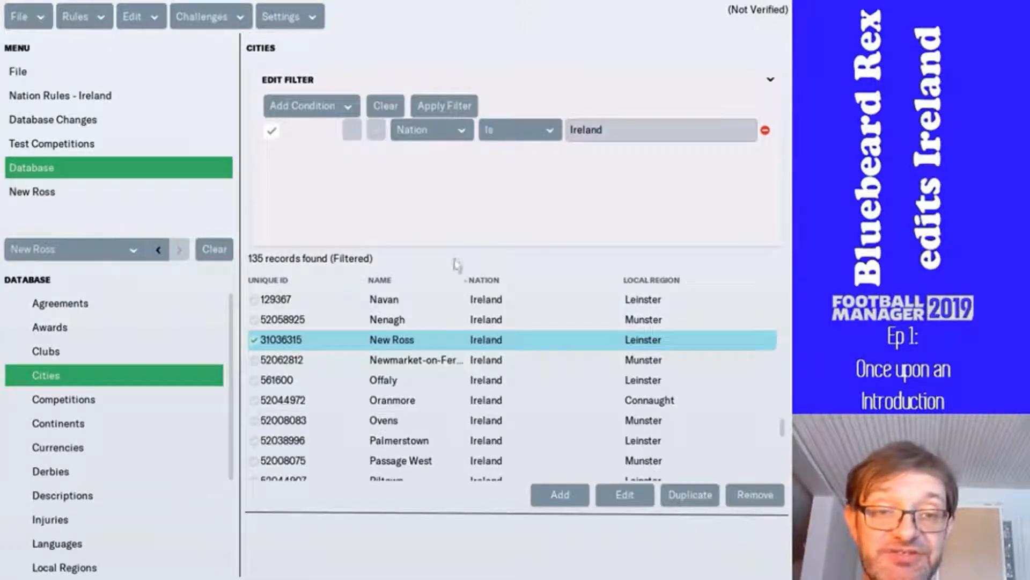
scroll(458, 424, down, 5)
scroll(459, 424, up, 15)
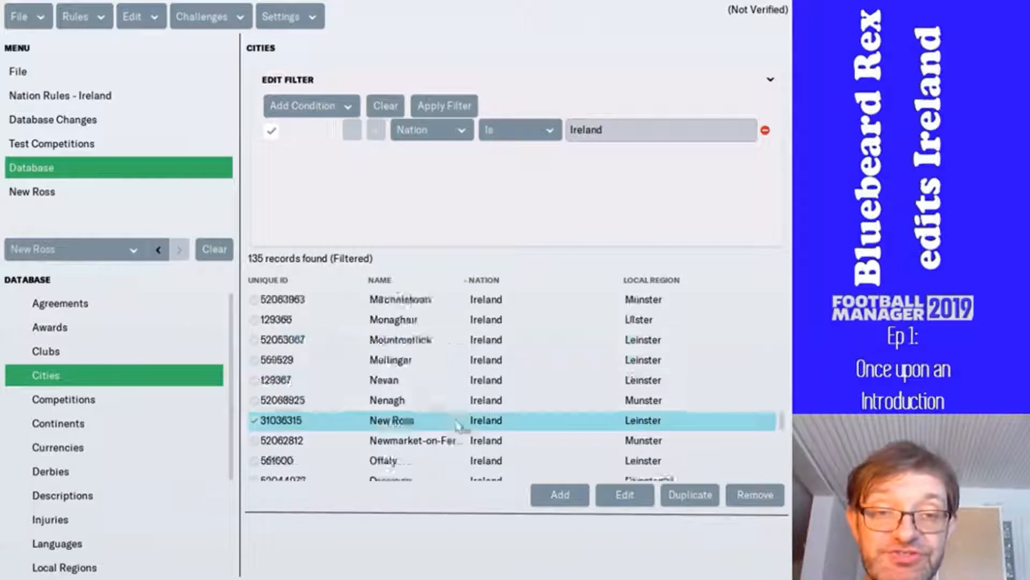
scroll(459, 424, up, 4)
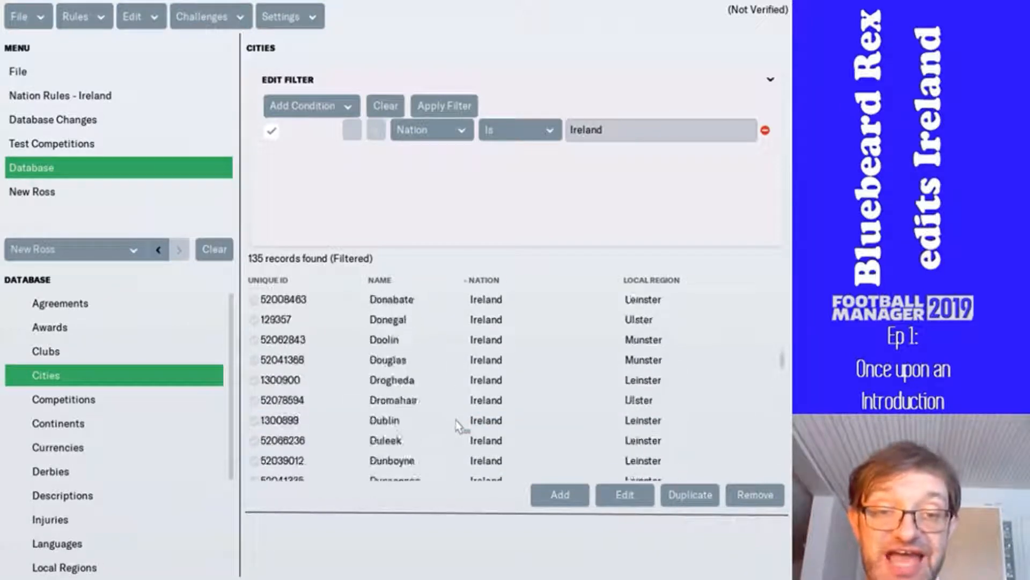
click(419, 423)
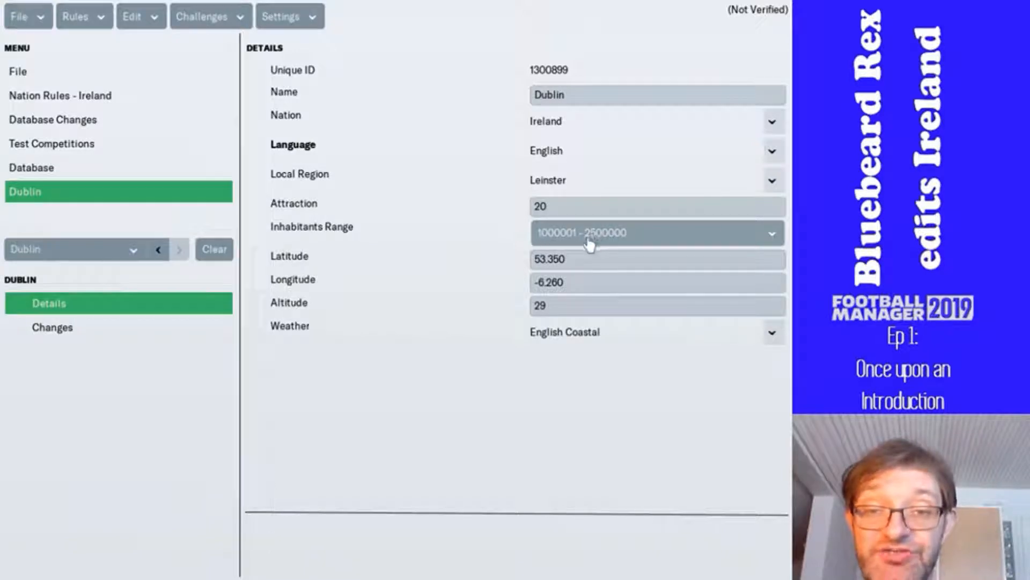
click(579, 206)
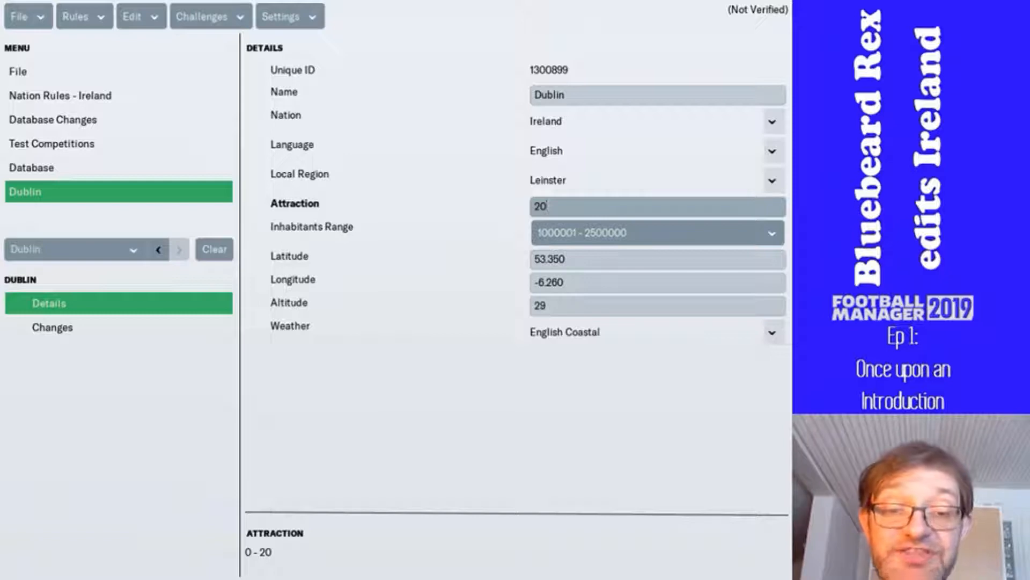
click(448, 560)
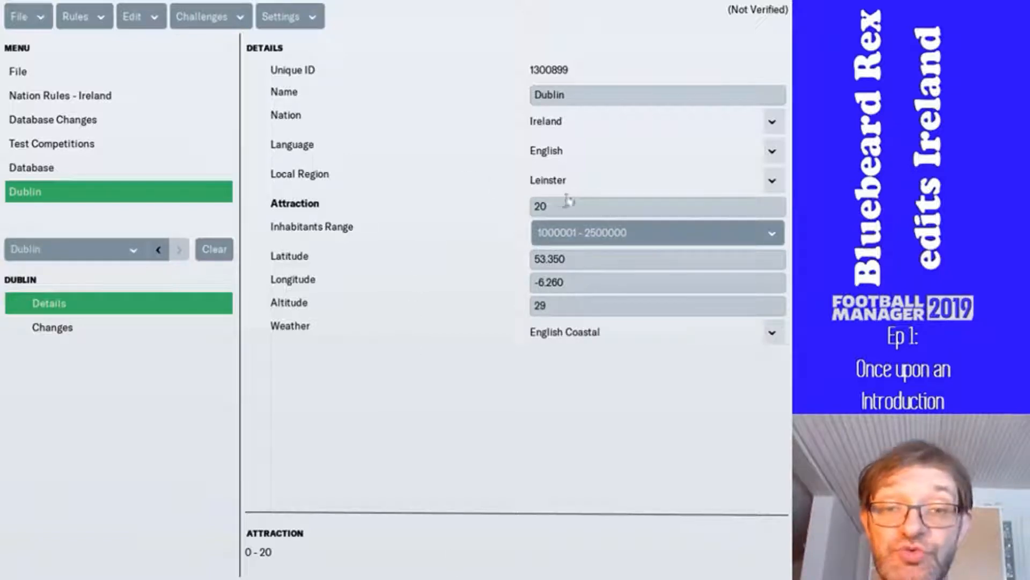
- Filter the Clubs records in the database with the condition Name Contains "waterford"
click(74, 177)
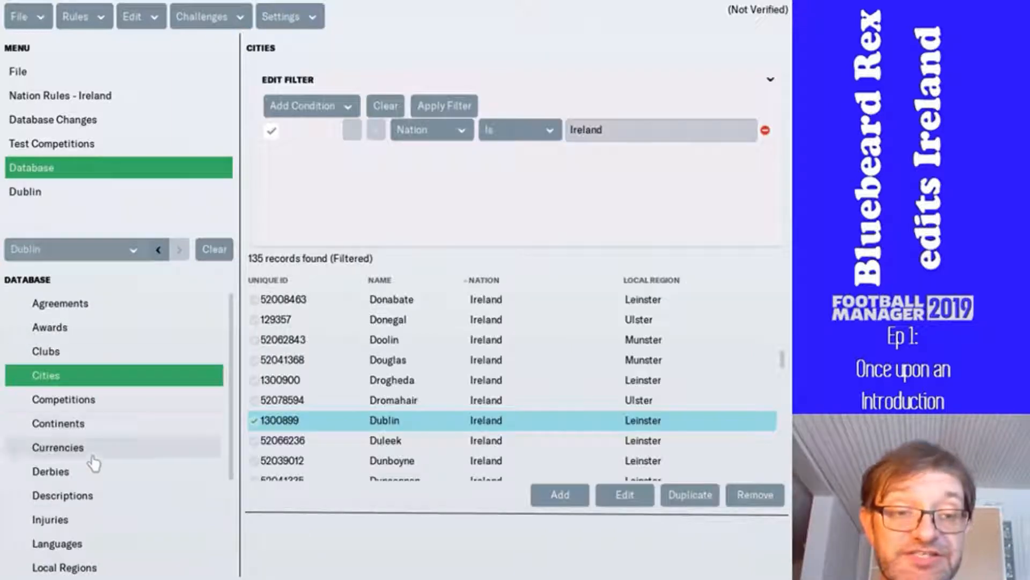
click(72, 357)
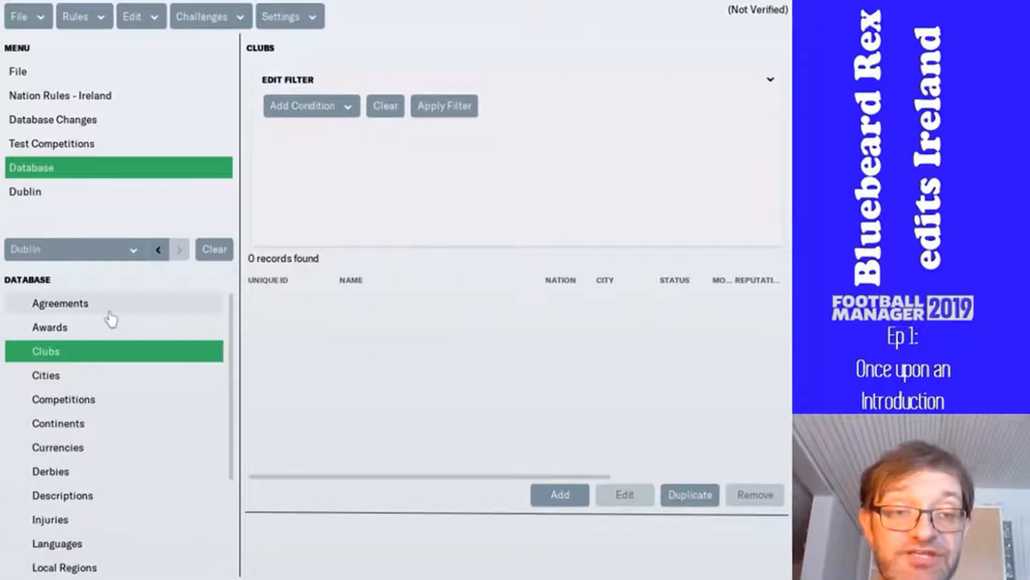
click(328, 108)
click(327, 153)
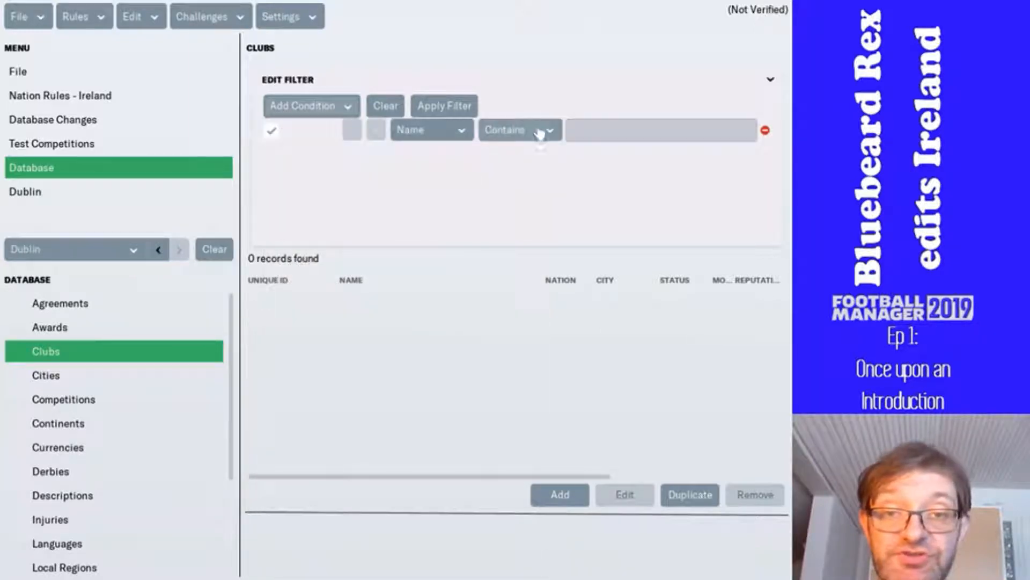
click(573, 131)
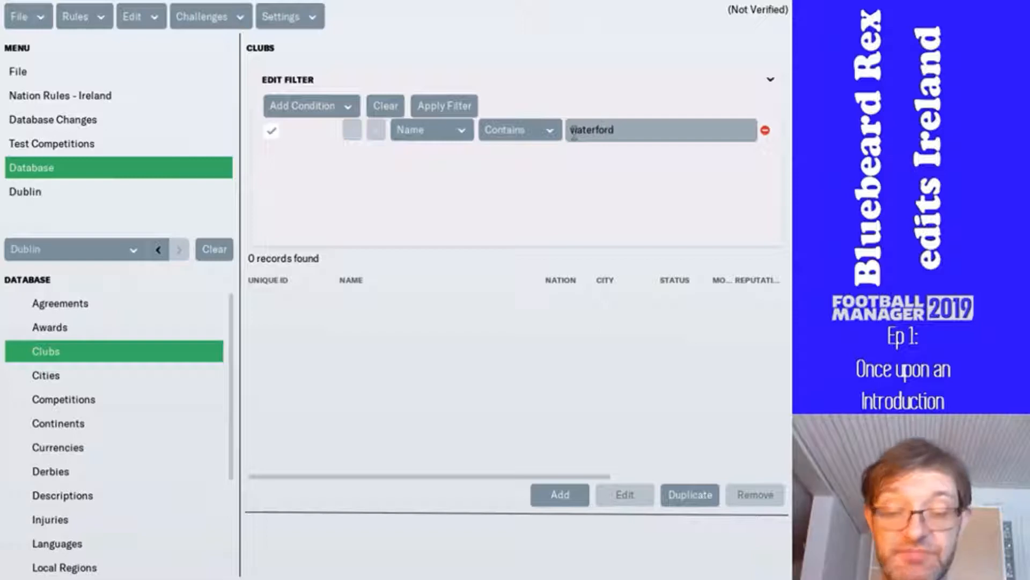
text(waterford)
key(Return)
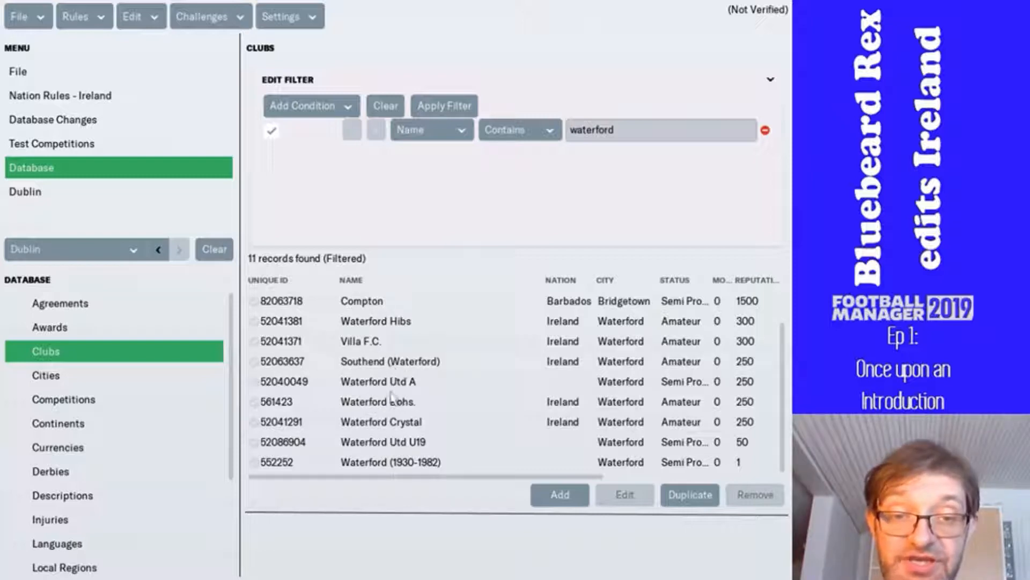
- Look through the filtered Waterford clubs and open the record of the professional Irish club Waterford
click(370, 464)
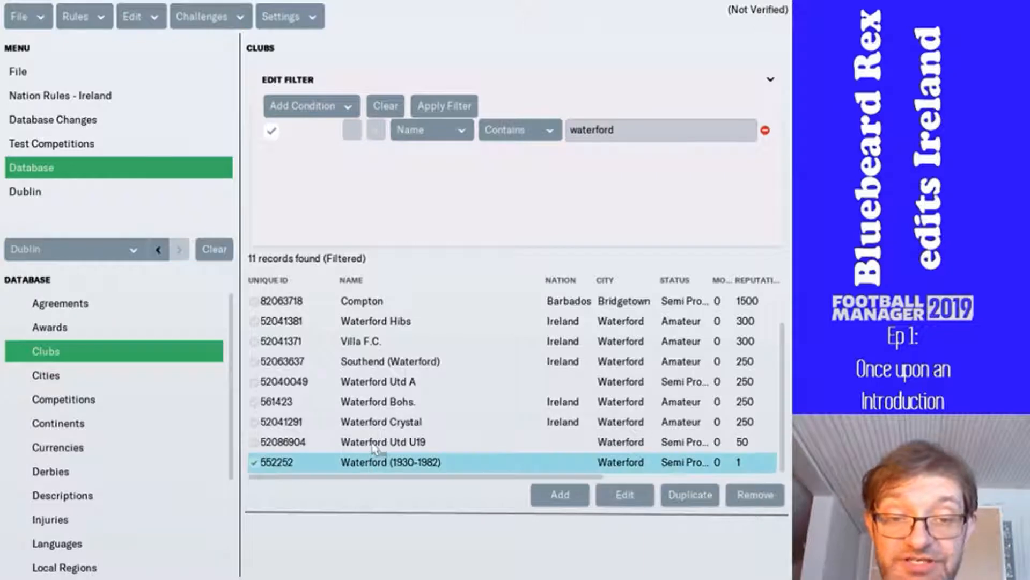
click(374, 446)
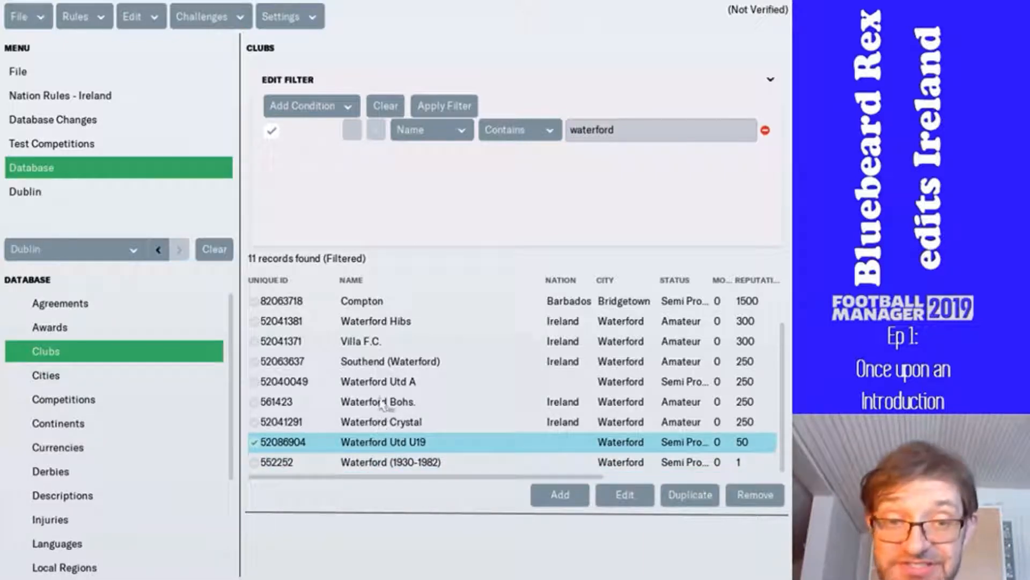
scroll(380, 333, up, 2)
click(379, 322)
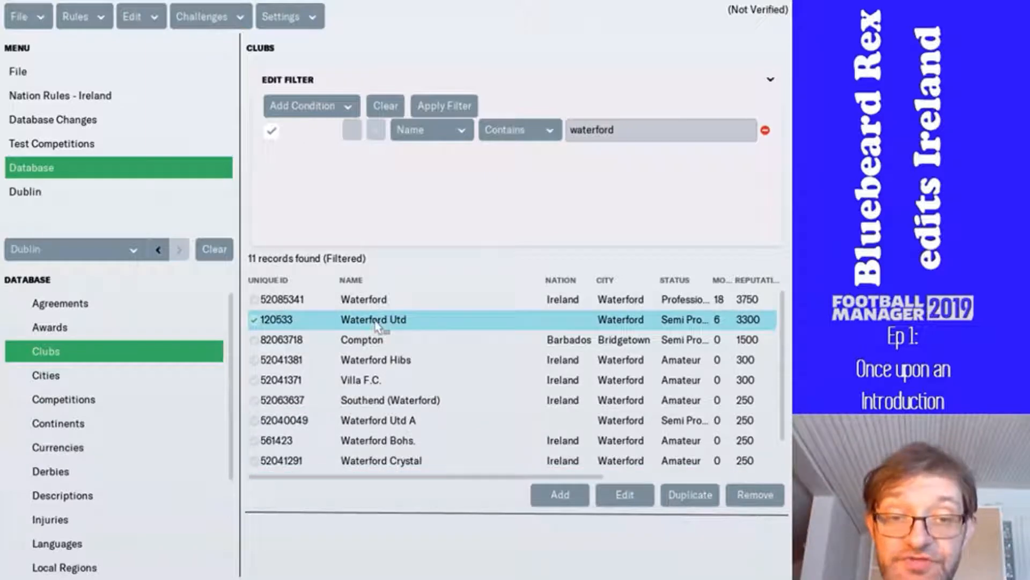
click(363, 301)
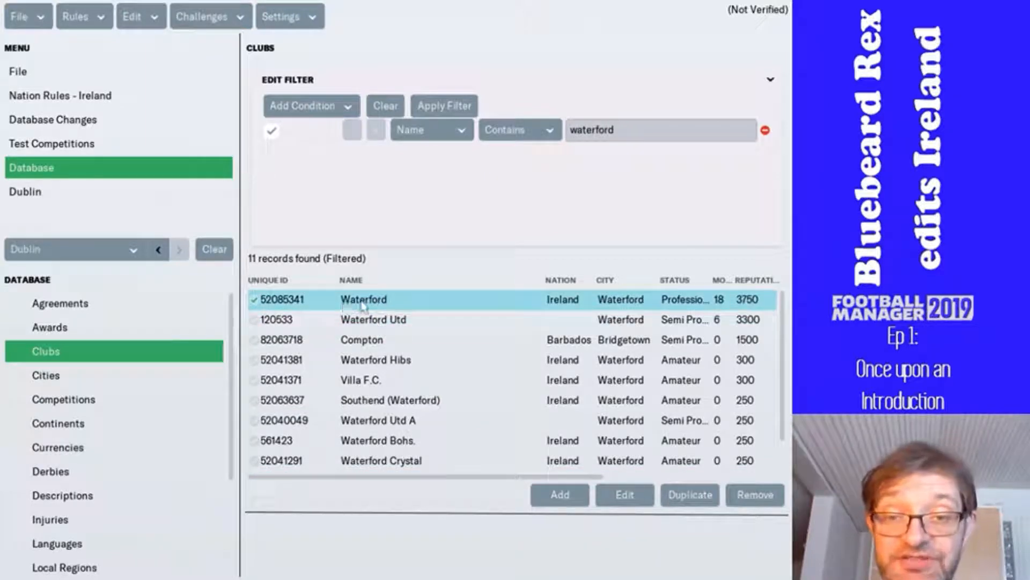
double_click(363, 302)
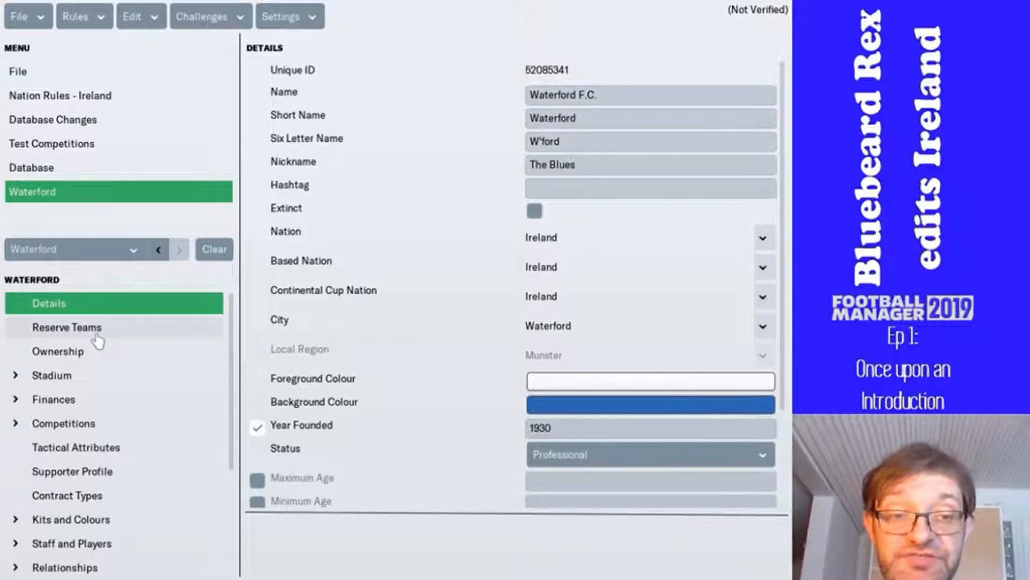
- Look through Waterford's ownership, reserve teams, general stadium data and supporter profile
click(91, 355)
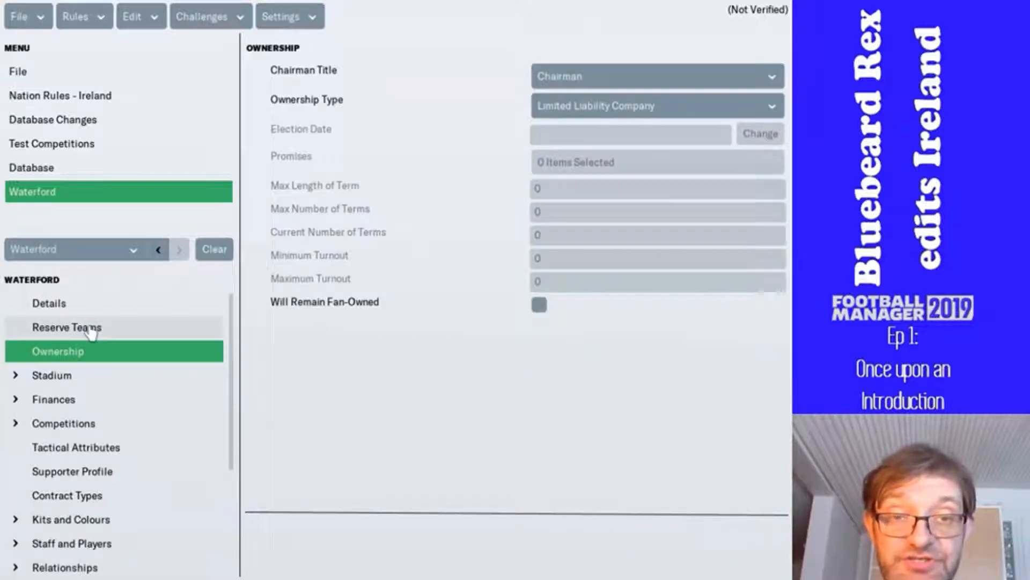
click(88, 328)
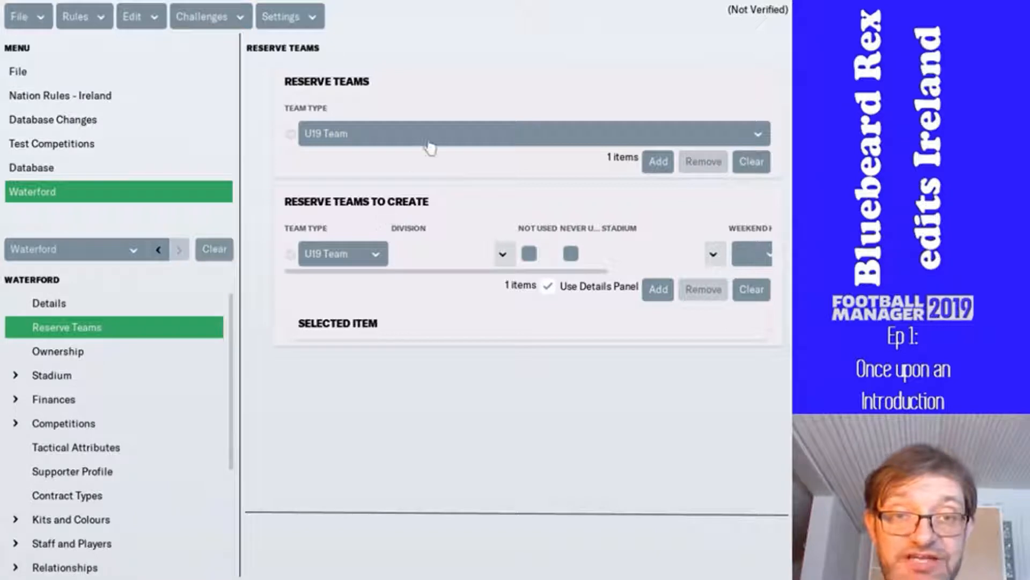
click(87, 381)
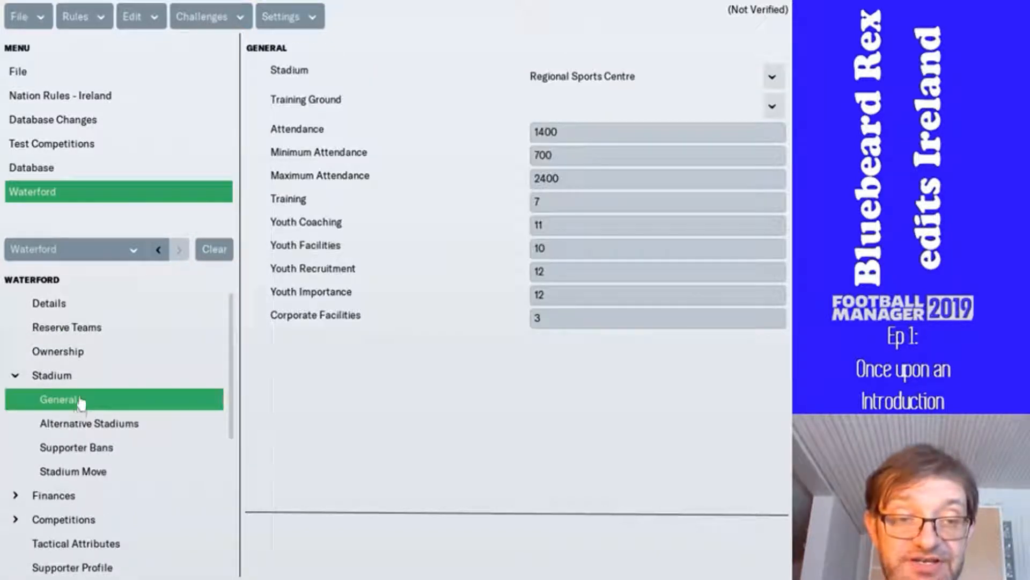
click(16, 380)
scroll(137, 407, down, 4)
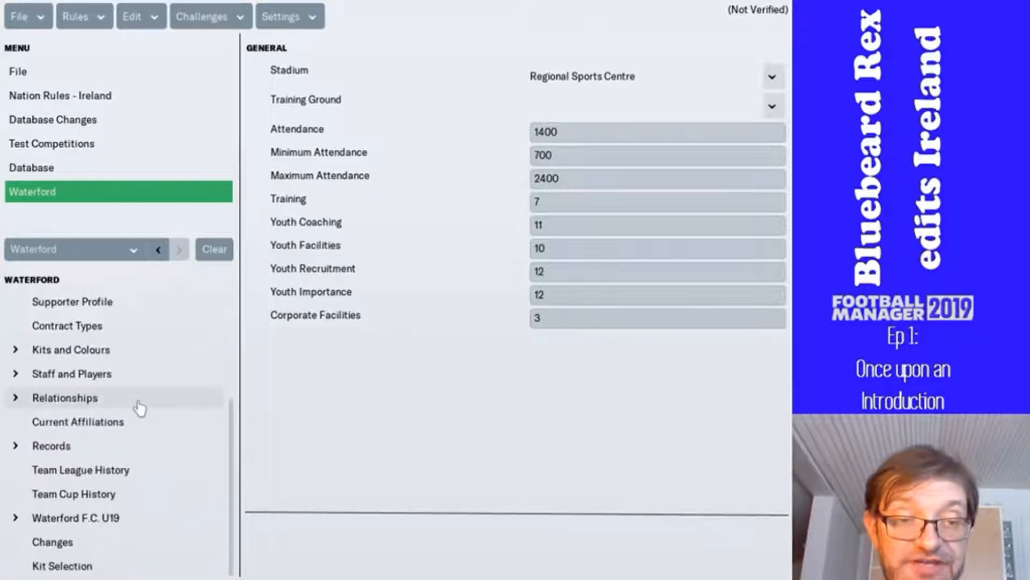
click(117, 302)
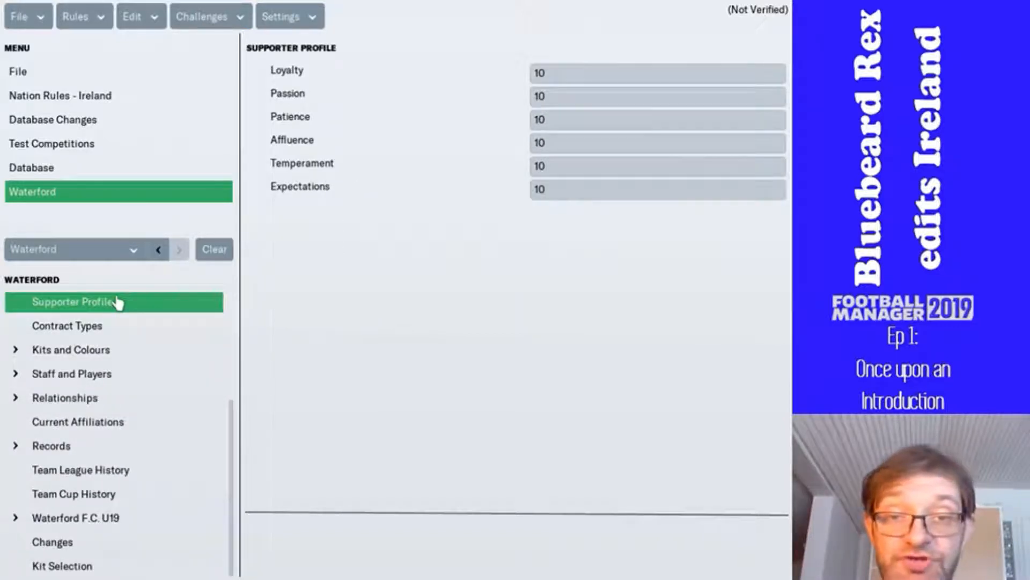
- View Waterford's home kit and set the away kit icon's background colour to yellow (255, 235, 59)
click(48, 355)
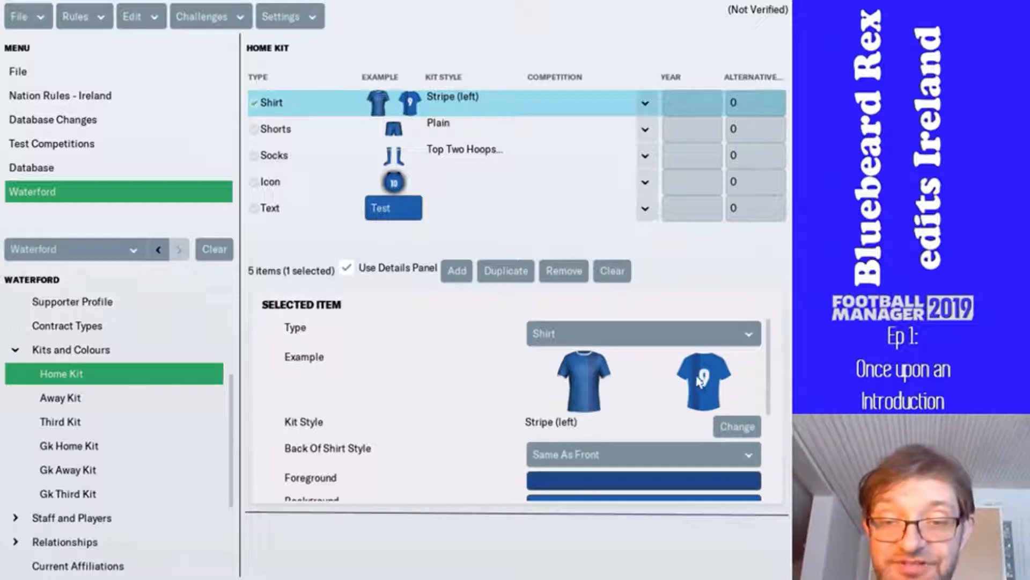
click(49, 398)
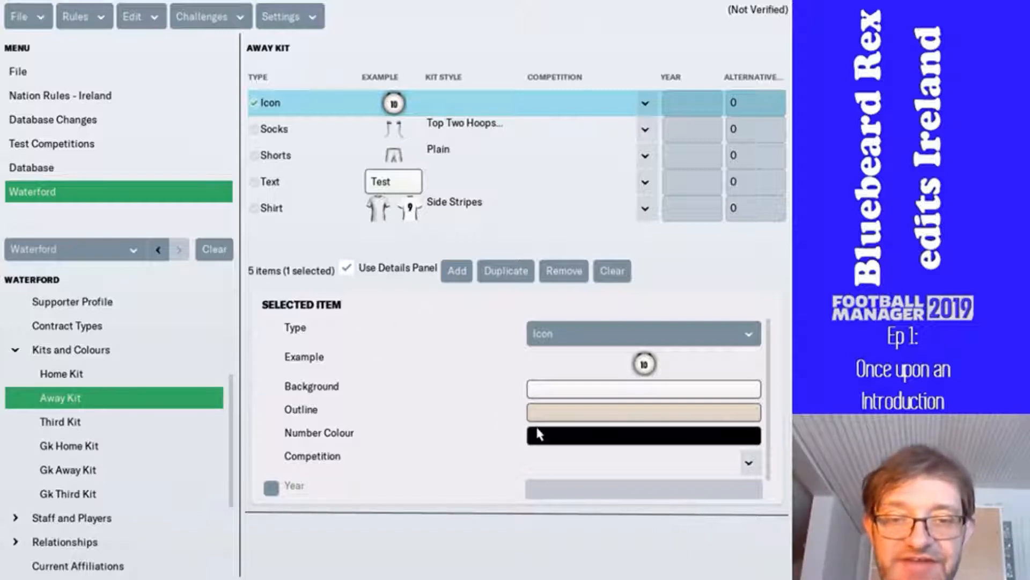
click(543, 390)
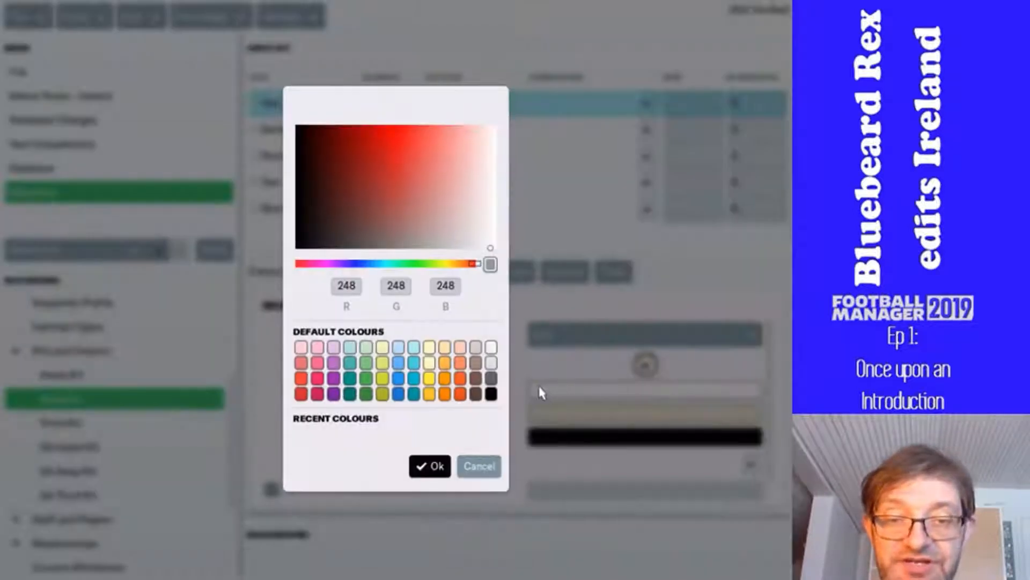
click(430, 382)
click(433, 468)
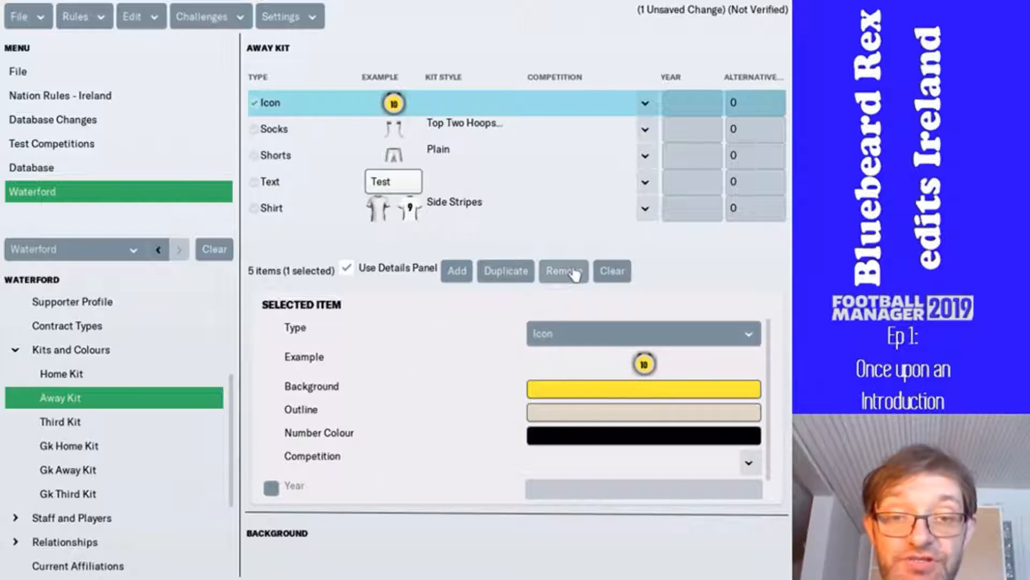
- Remove the Away Kit background change from Waterford's list of changes and return to the away kit
scroll(86, 381, down, 3)
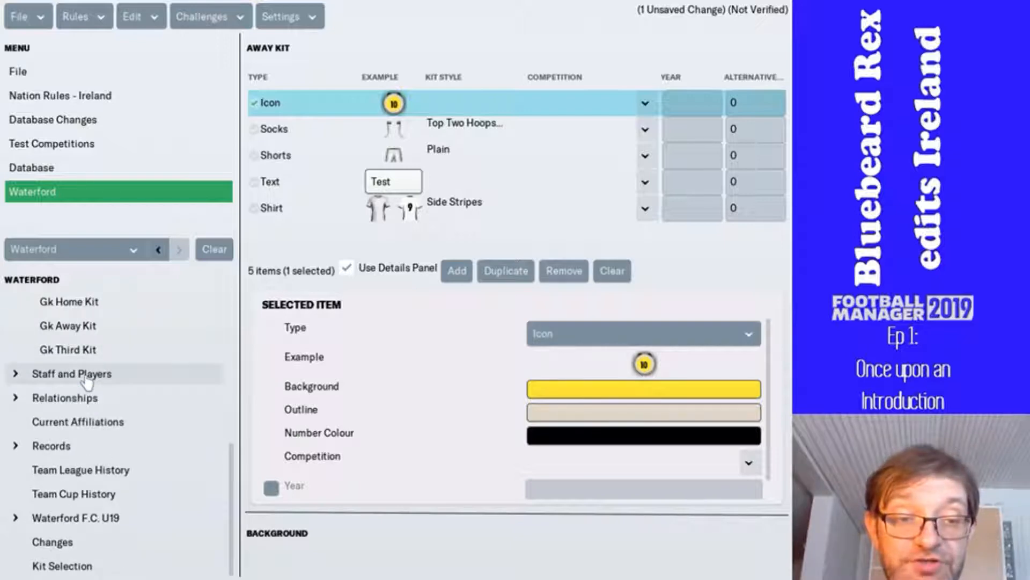
click(48, 543)
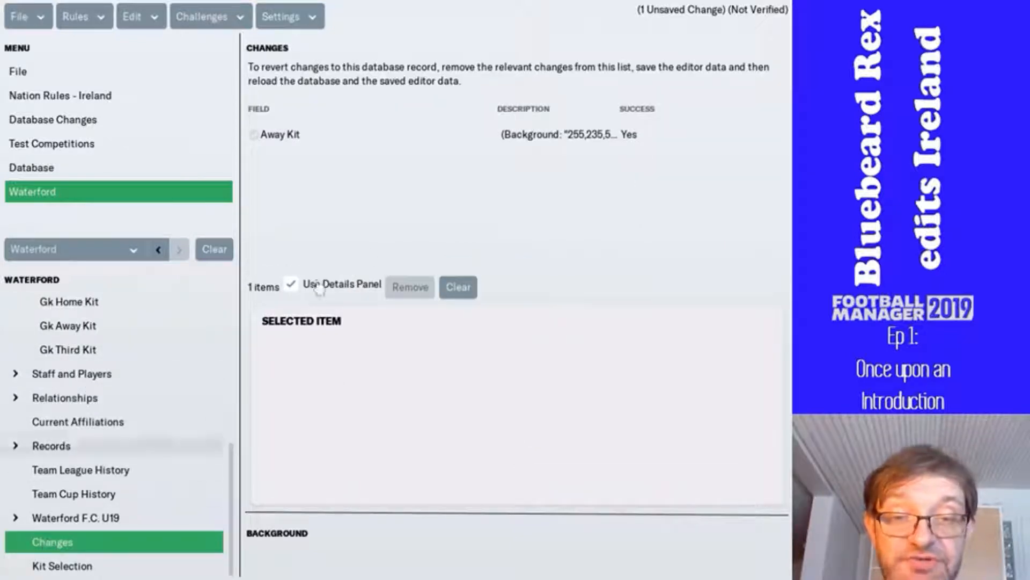
click(338, 141)
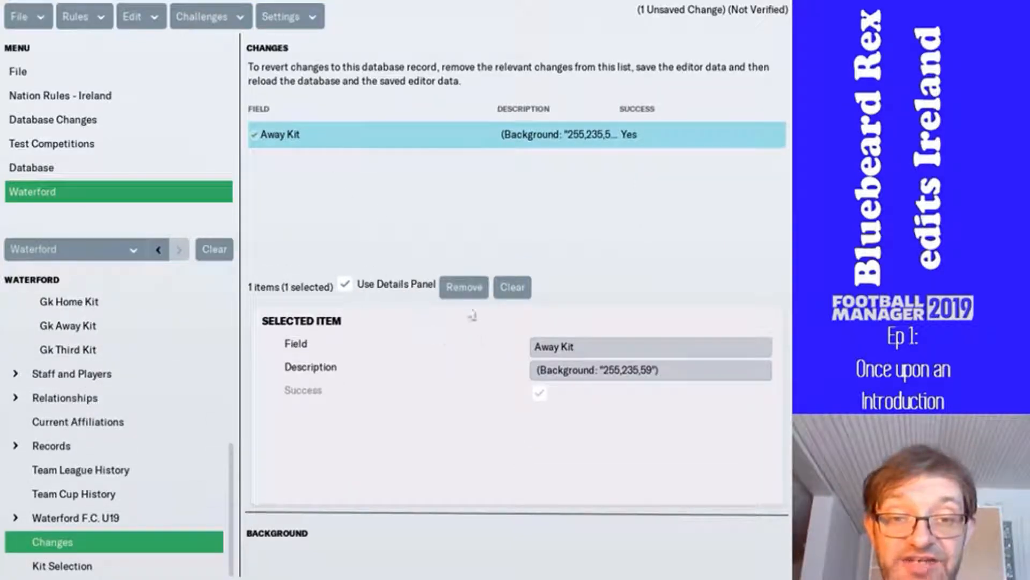
click(464, 288)
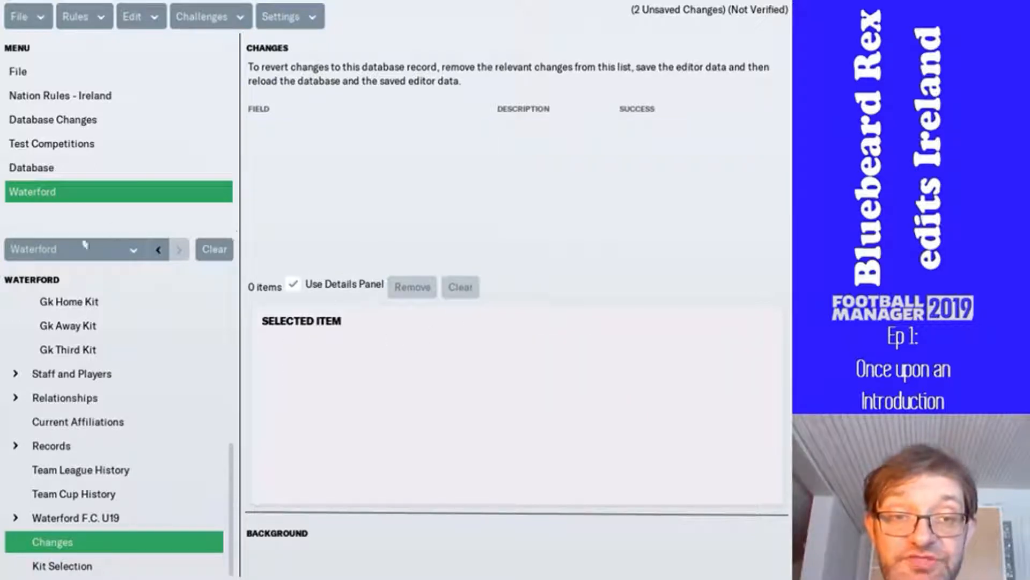
scroll(62, 325, up, 2)
scroll(62, 325, up, 2)
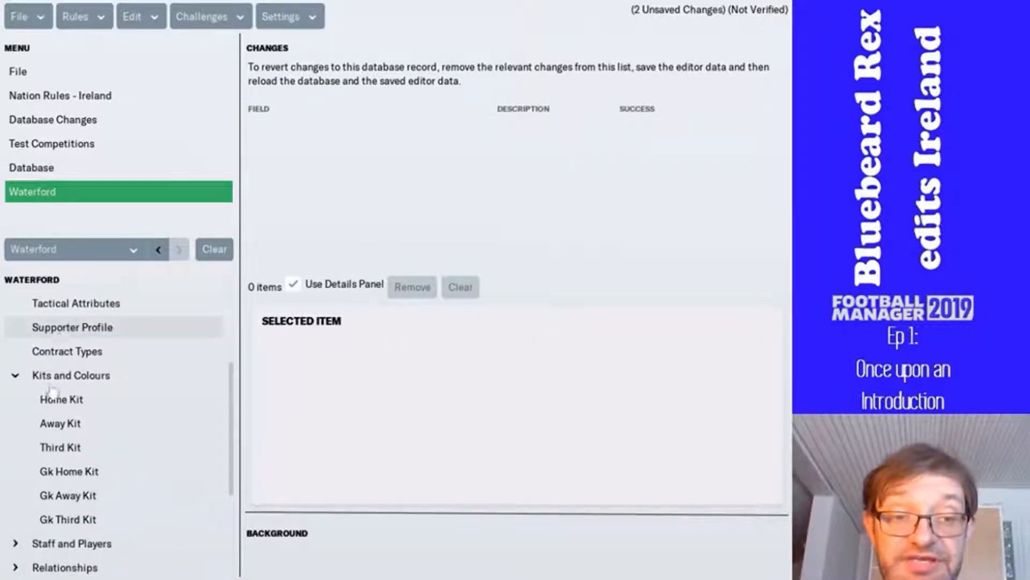
click(49, 425)
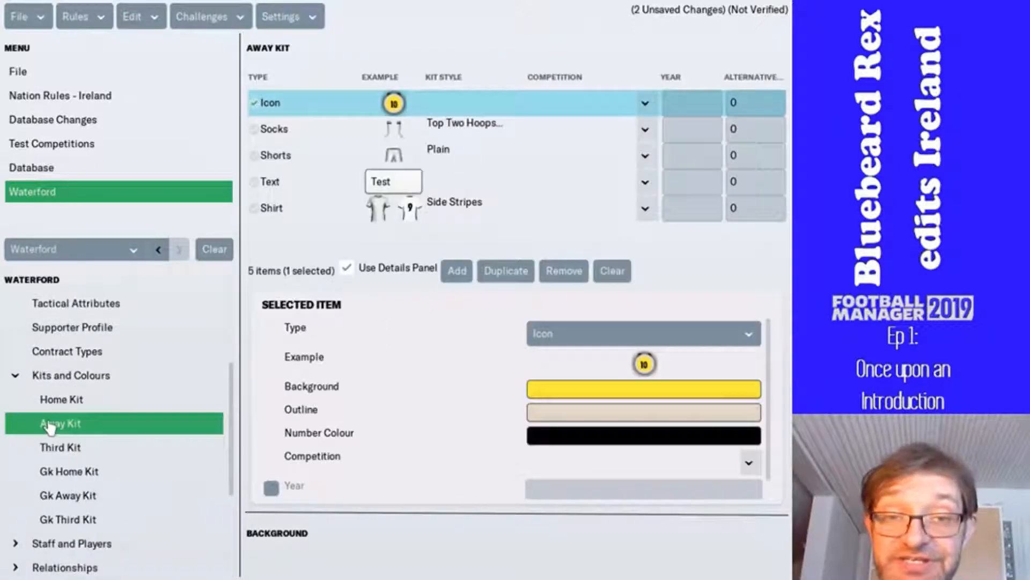
click(524, 225)
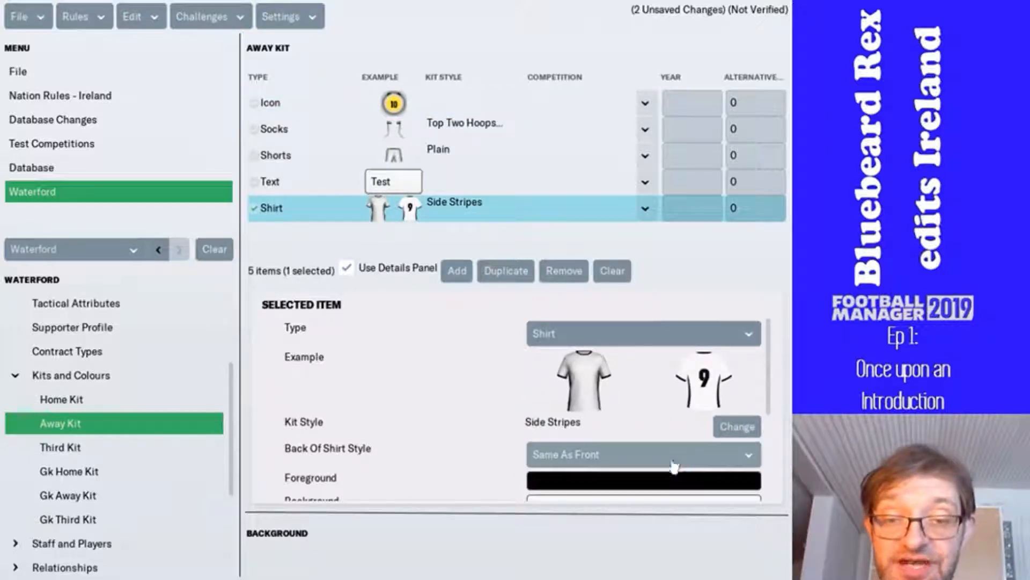
scroll(644, 483, down, 2)
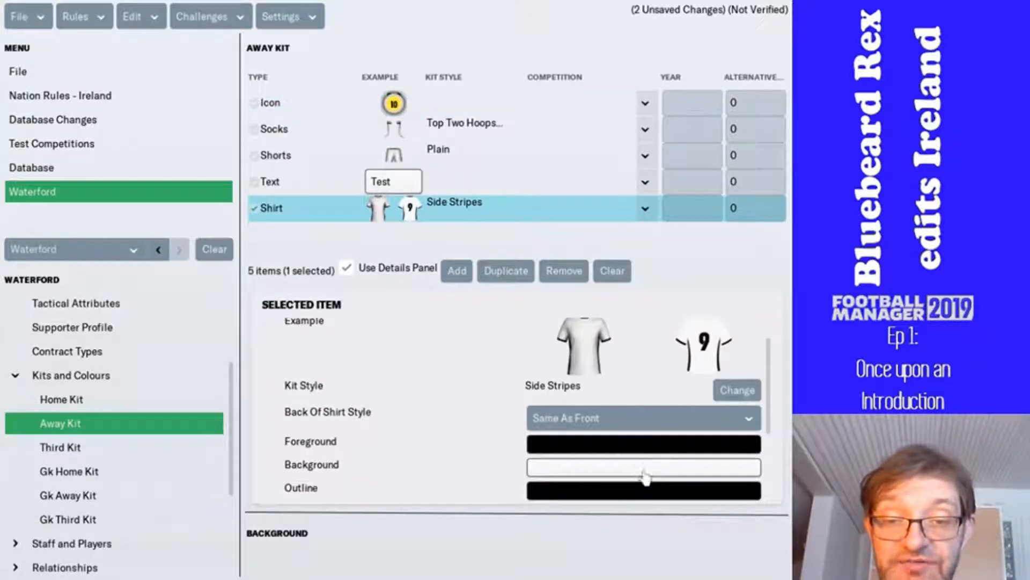
click(646, 449)
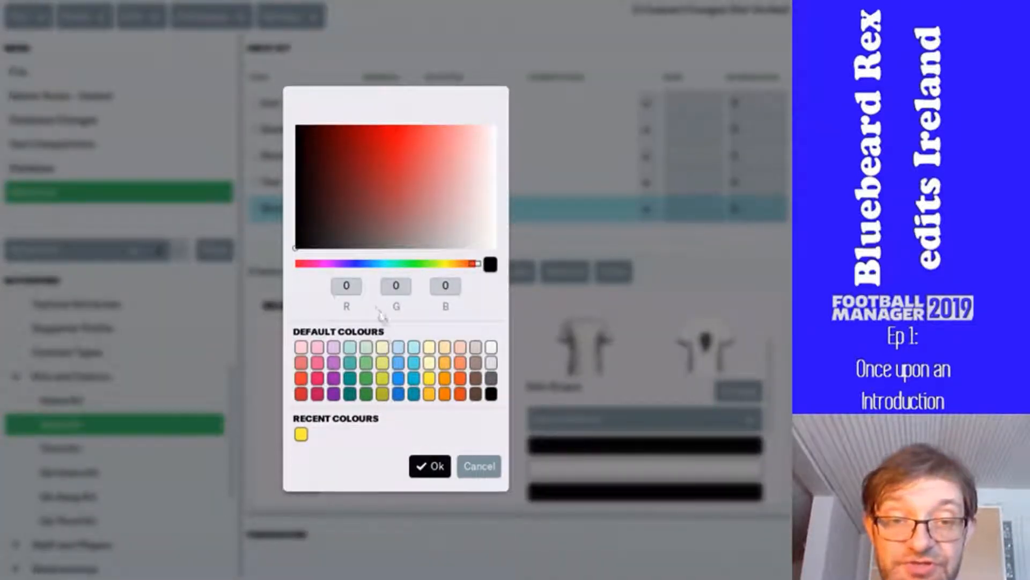
click(359, 264)
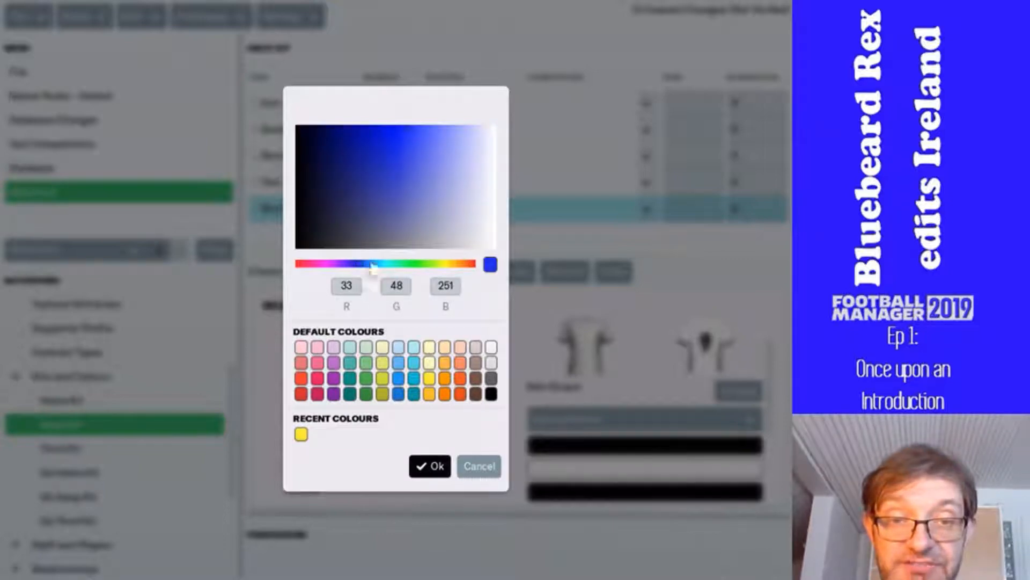
click(395, 144)
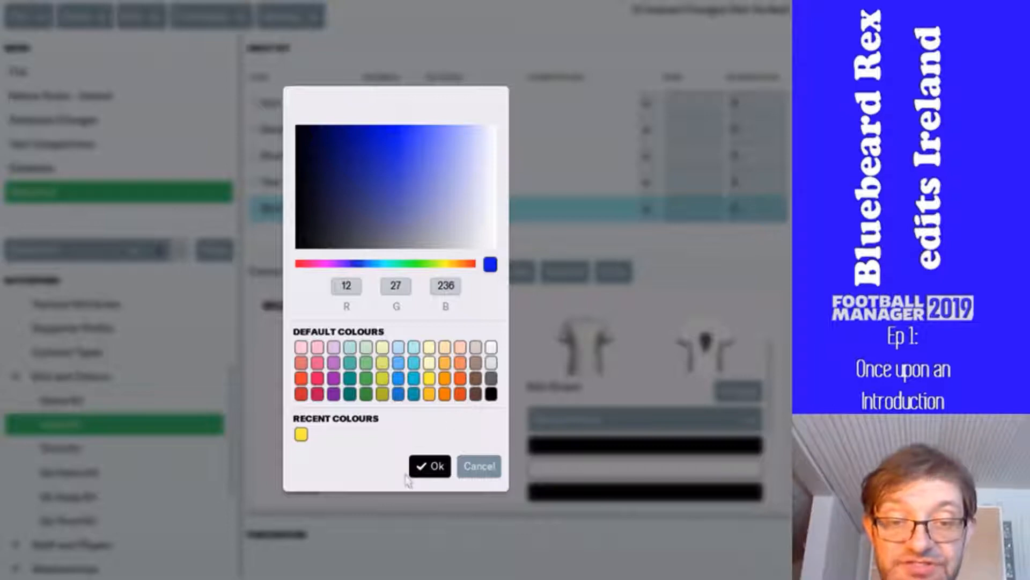
click(476, 468)
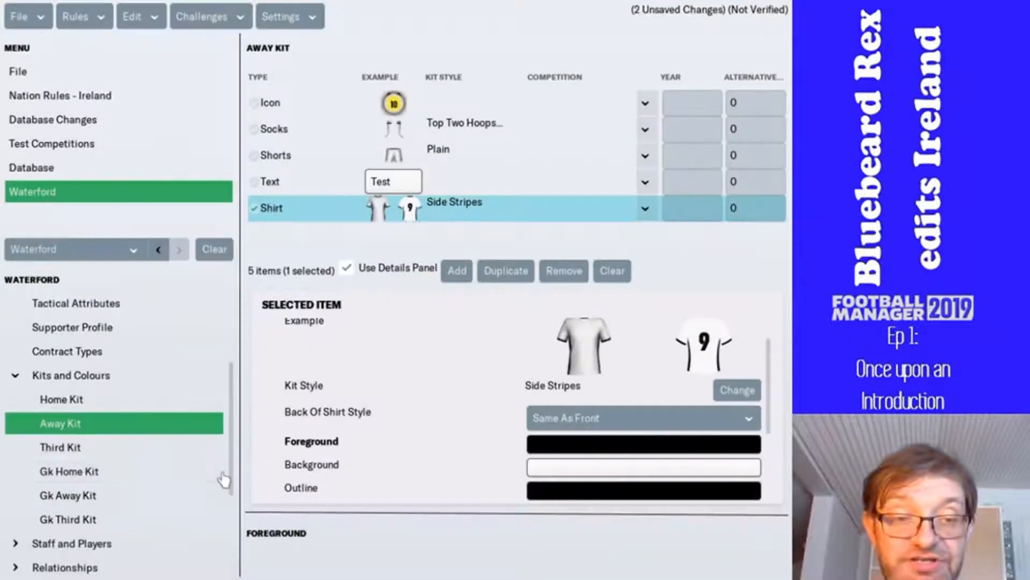
- Try to set the foreground colour of Waterford's away shirt to blue (33, 54, 251)
click(154, 402)
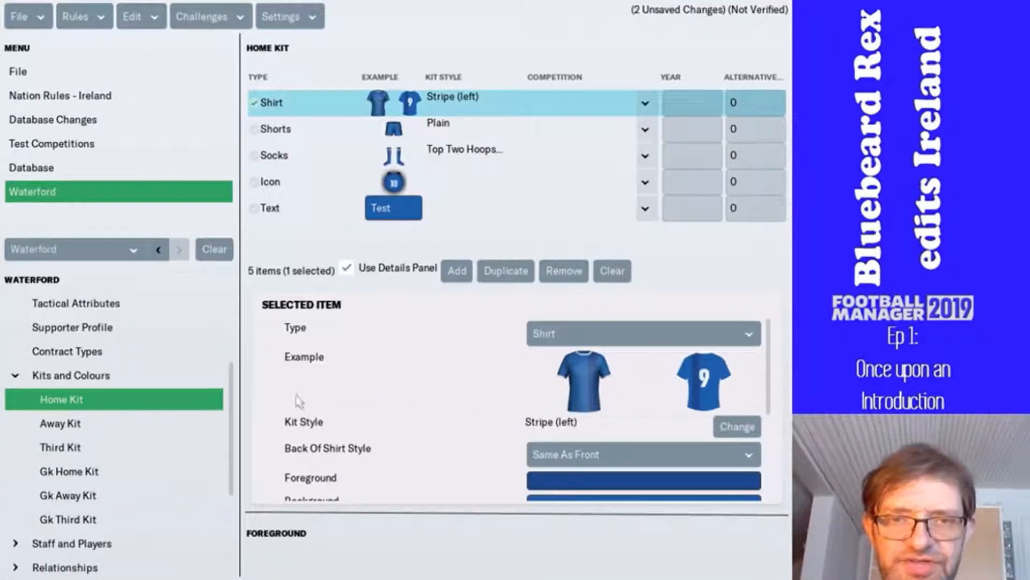
click(161, 432)
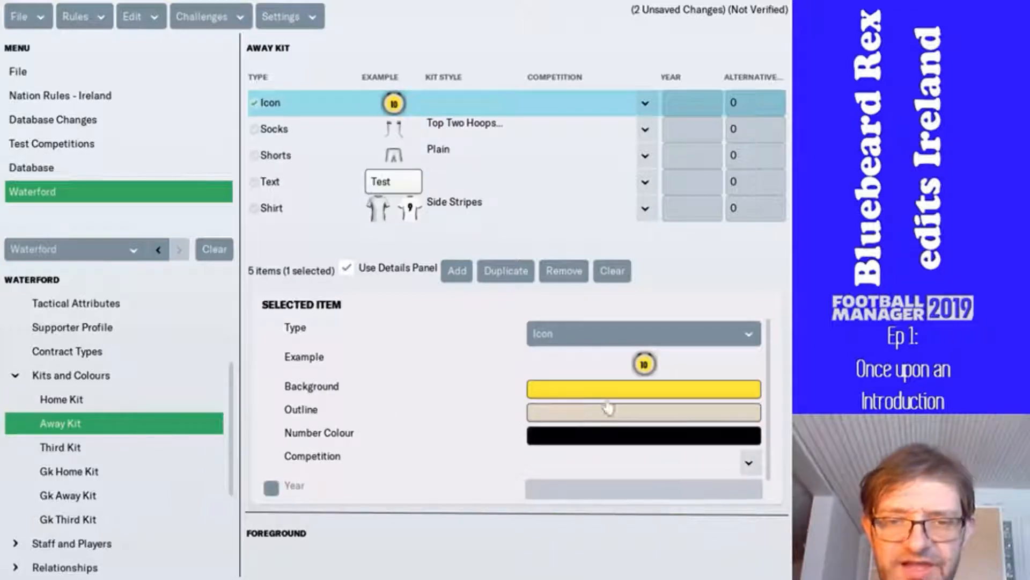
click(421, 214)
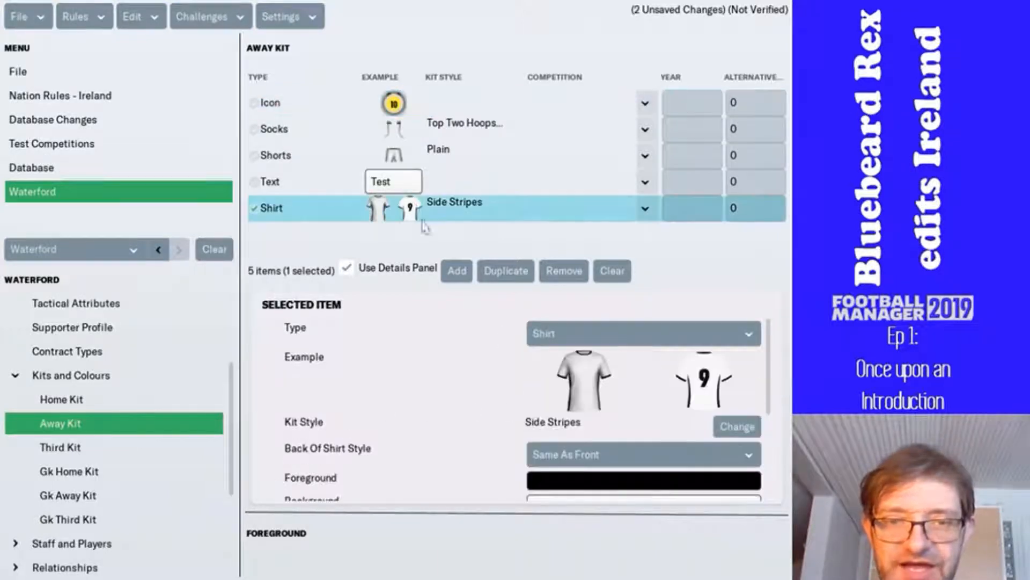
click(610, 483)
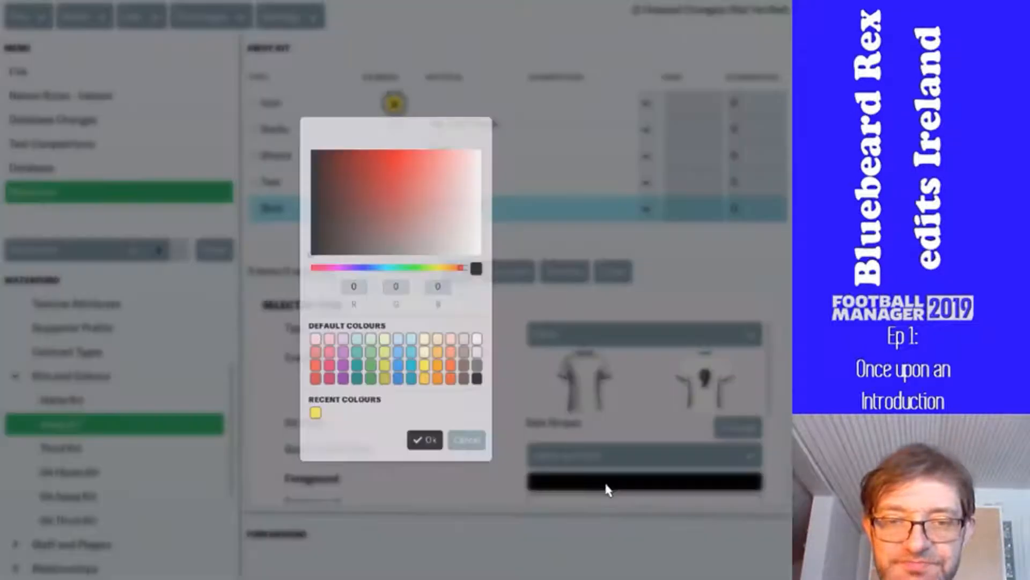
click(361, 264)
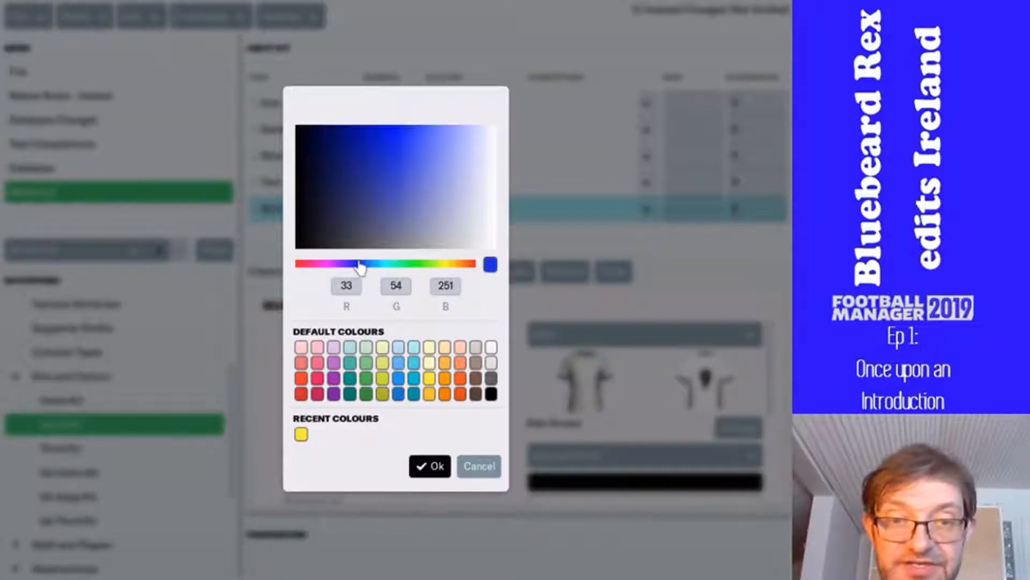
click(437, 467)
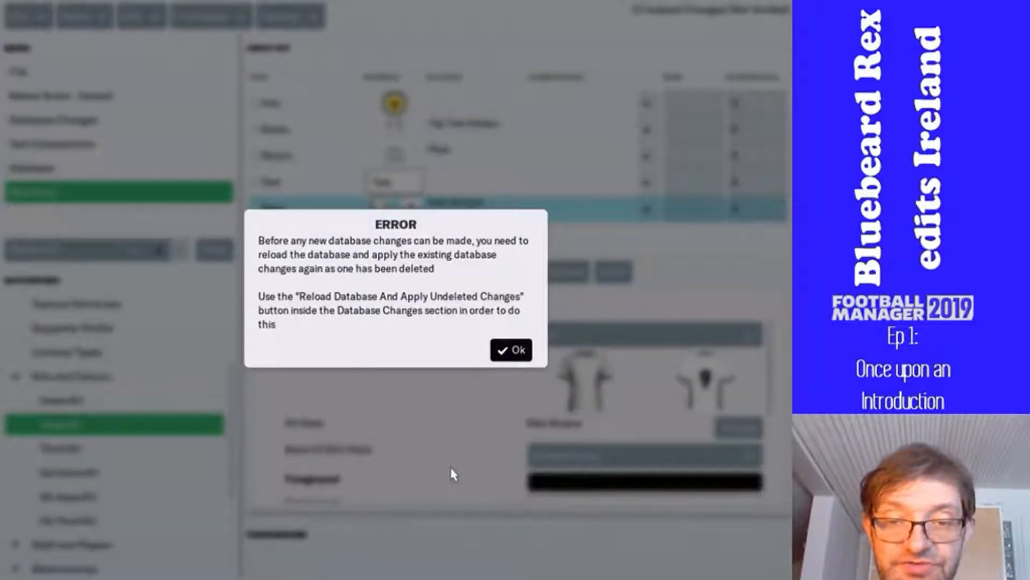
click(512, 351)
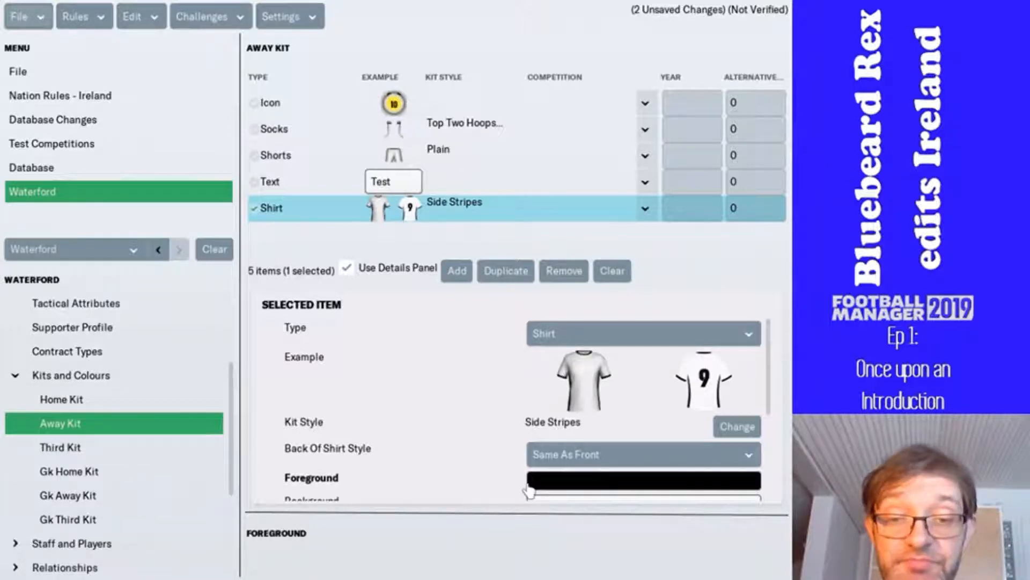
- Try to change the away shirt's kit style to the plain body with contrasting dark sleeves
scroll(472, 386, down, 3)
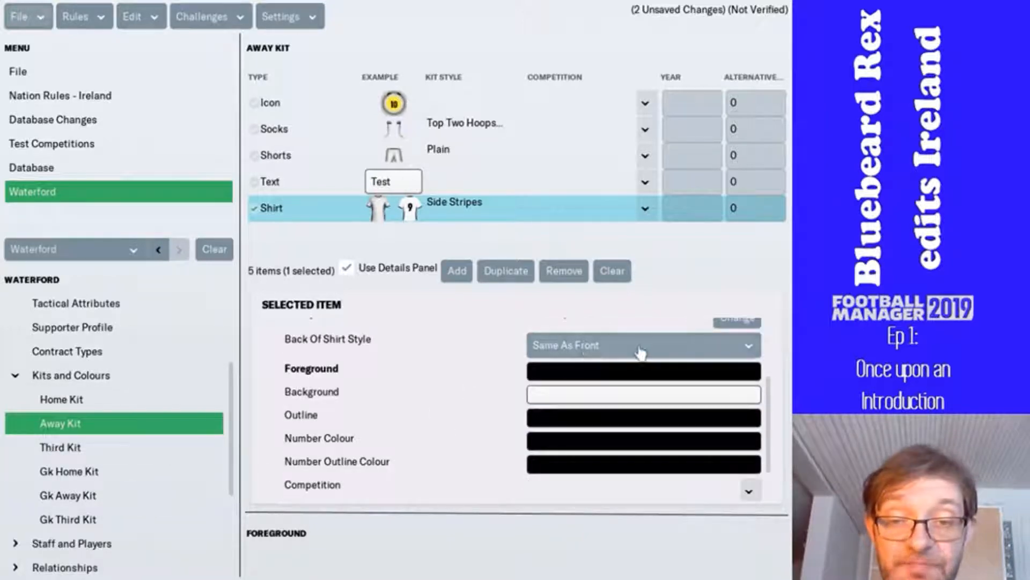
scroll(643, 352, up, 2)
click(736, 389)
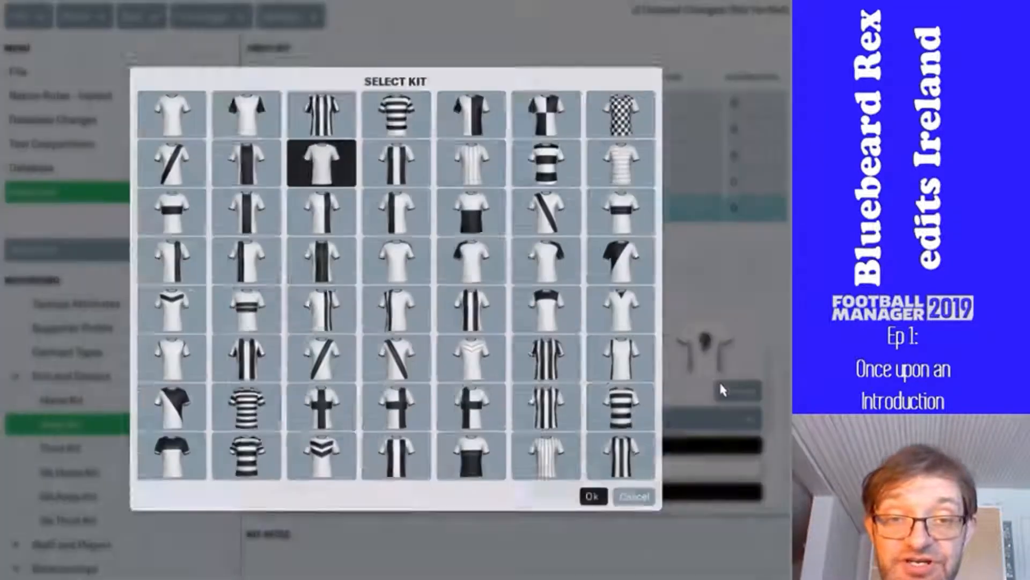
click(264, 116)
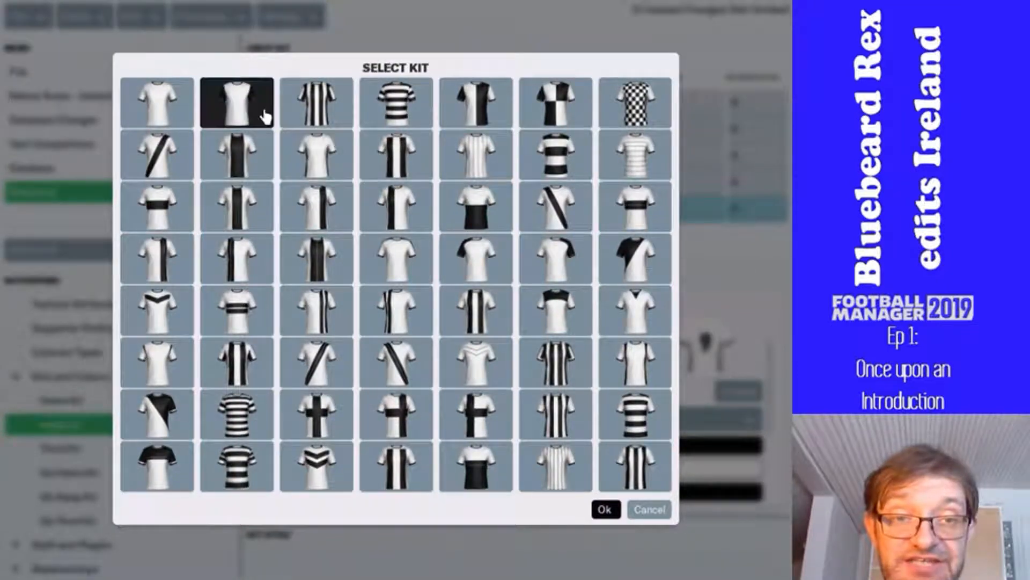
click(604, 510)
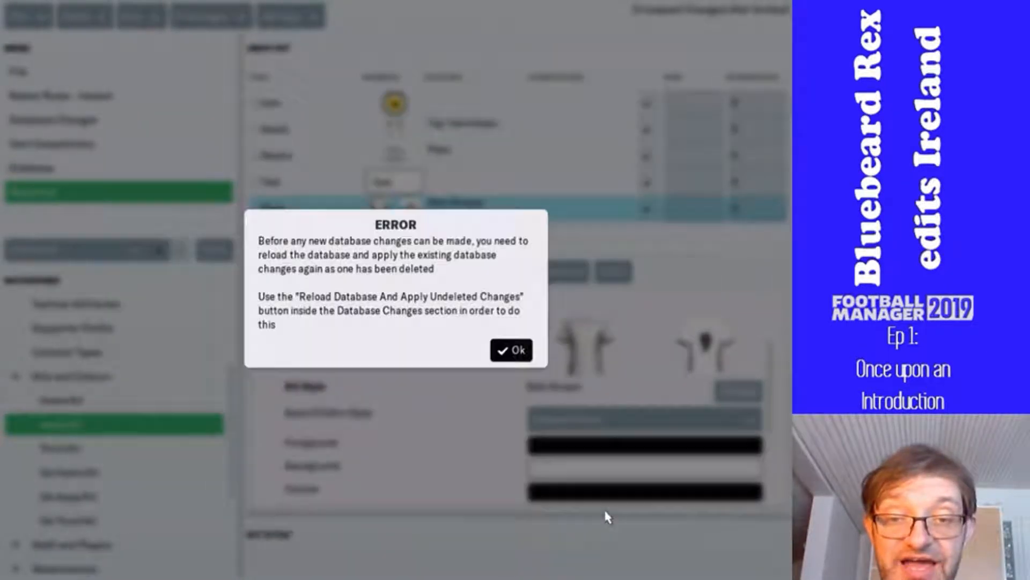
click(508, 352)
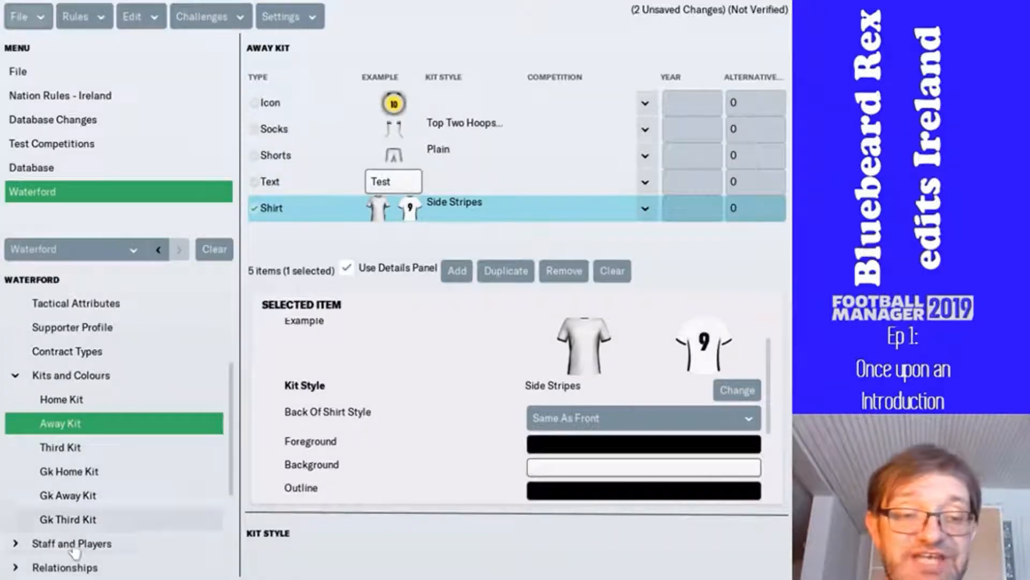
- View Waterford's rival clubs and check the available reasons for the Cork City rivalry, keeping Local
scroll(54, 450, down, 3)
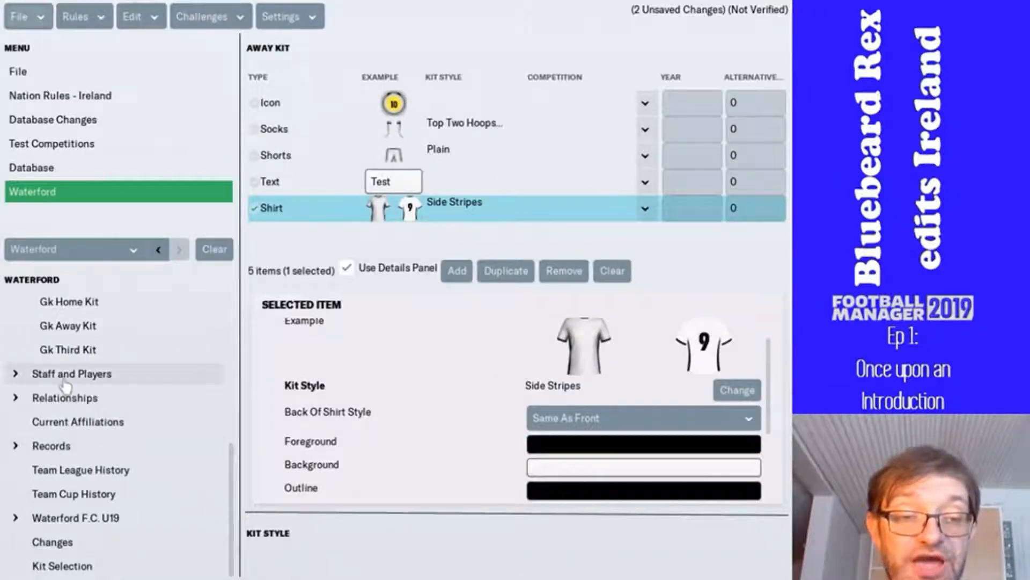
click(68, 398)
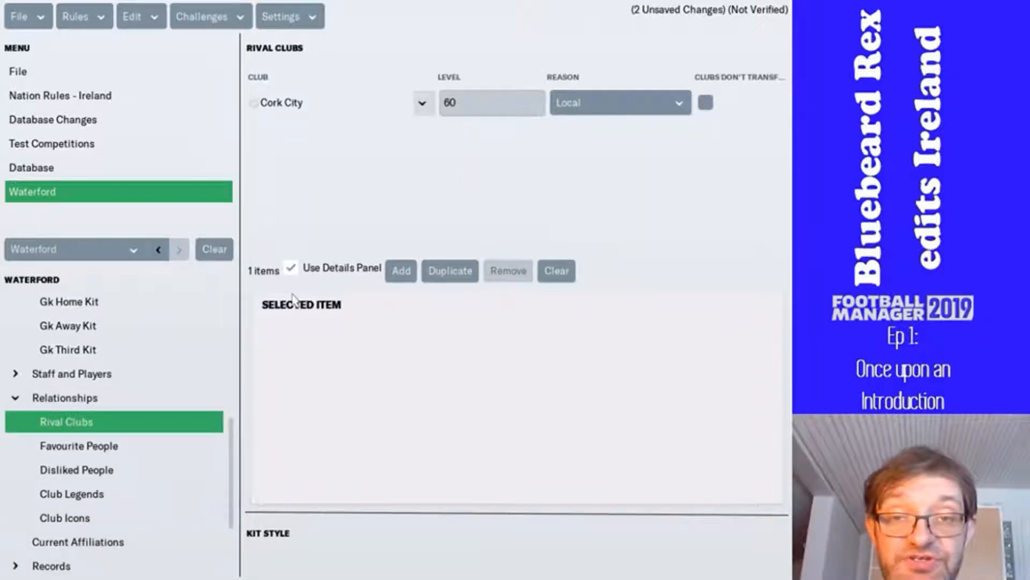
click(652, 113)
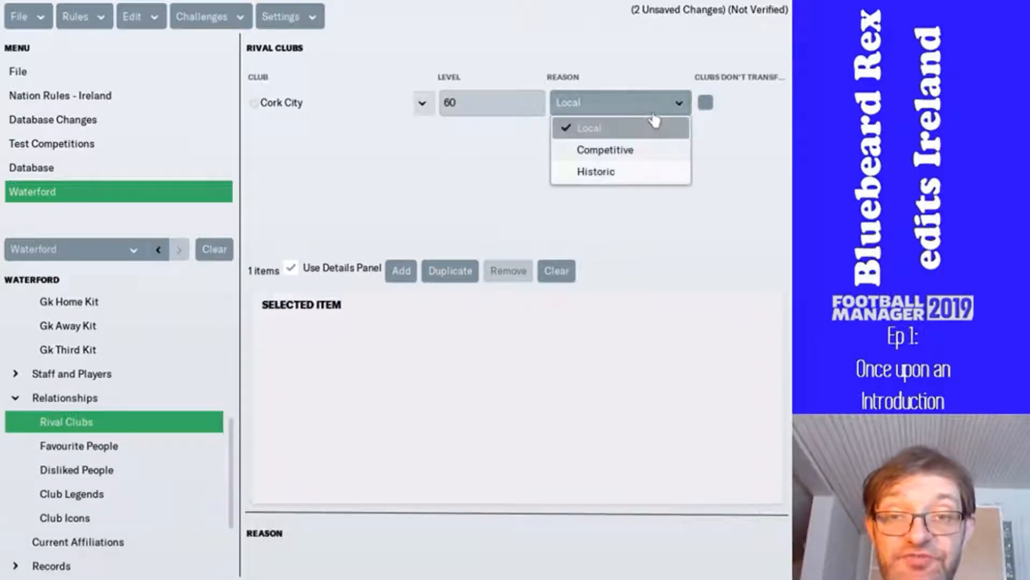
click(623, 122)
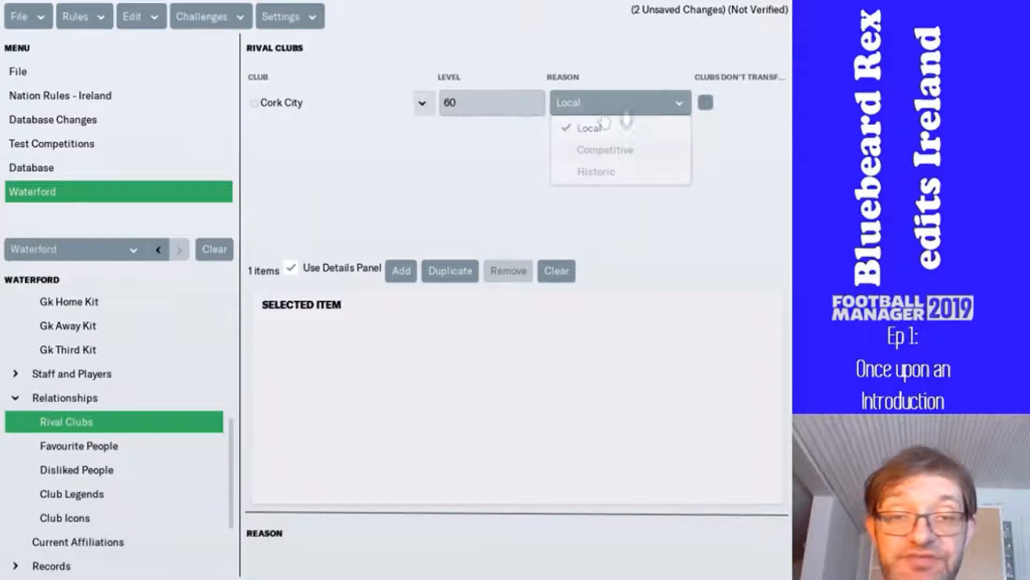
- Look through Waterford's favourite people, disliked people, club legends and club icons
click(45, 449)
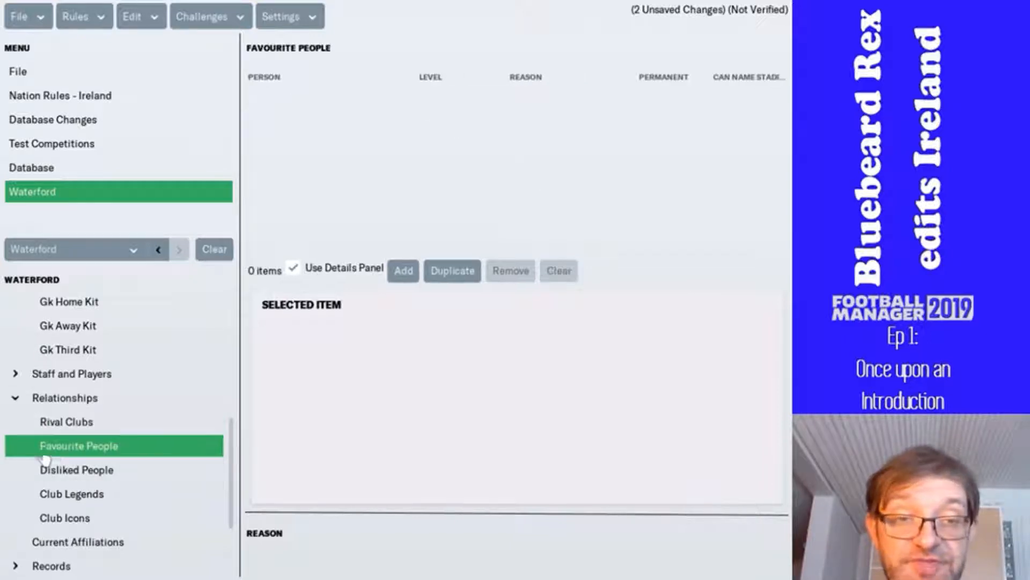
scroll(132, 445, down, 3)
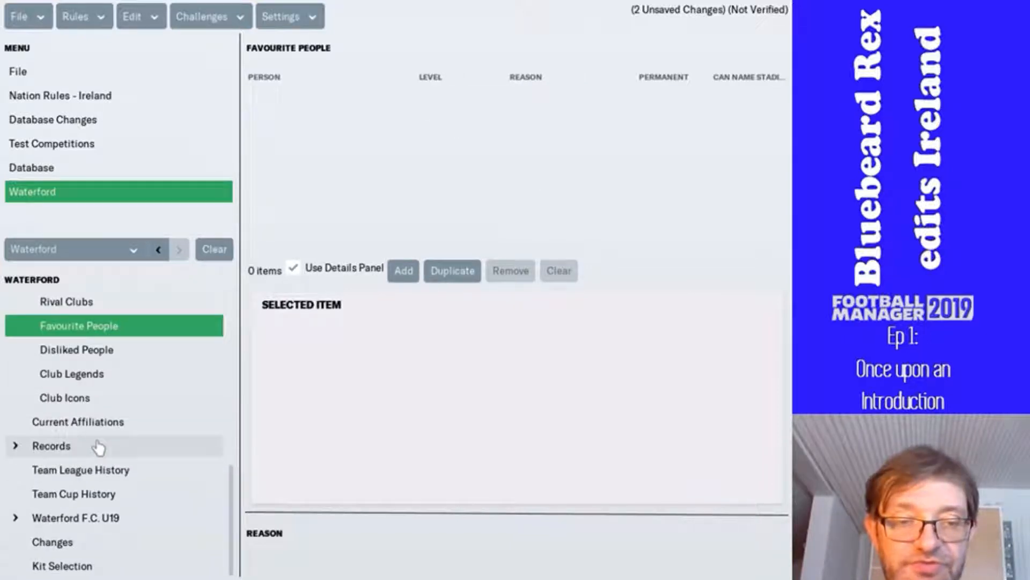
click(105, 363)
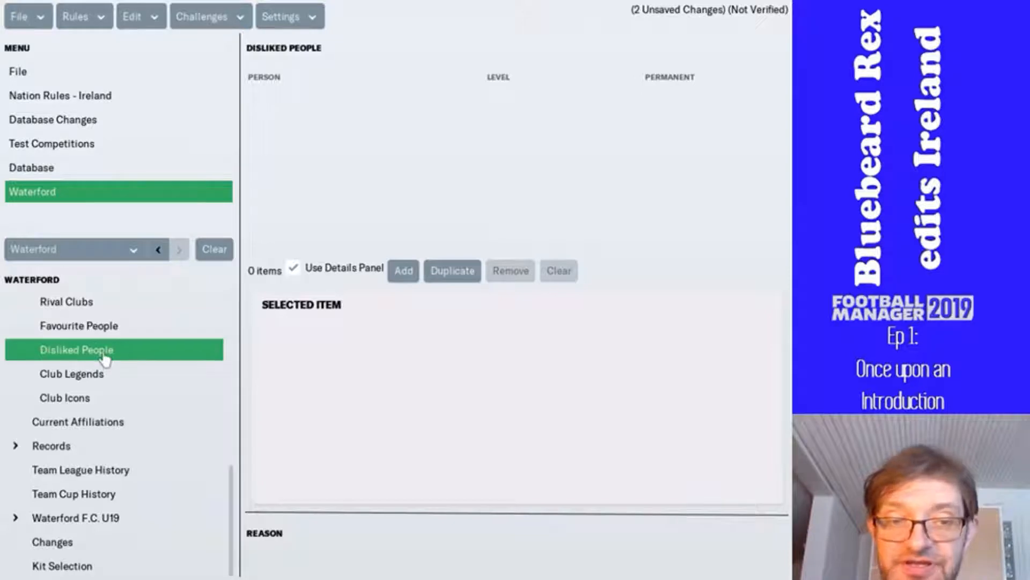
click(105, 381)
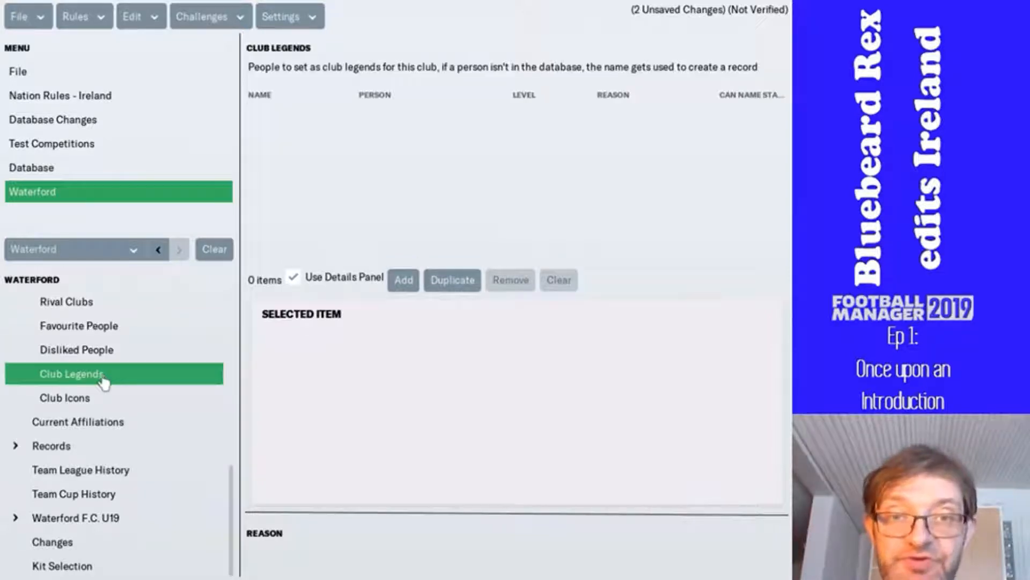
click(99, 400)
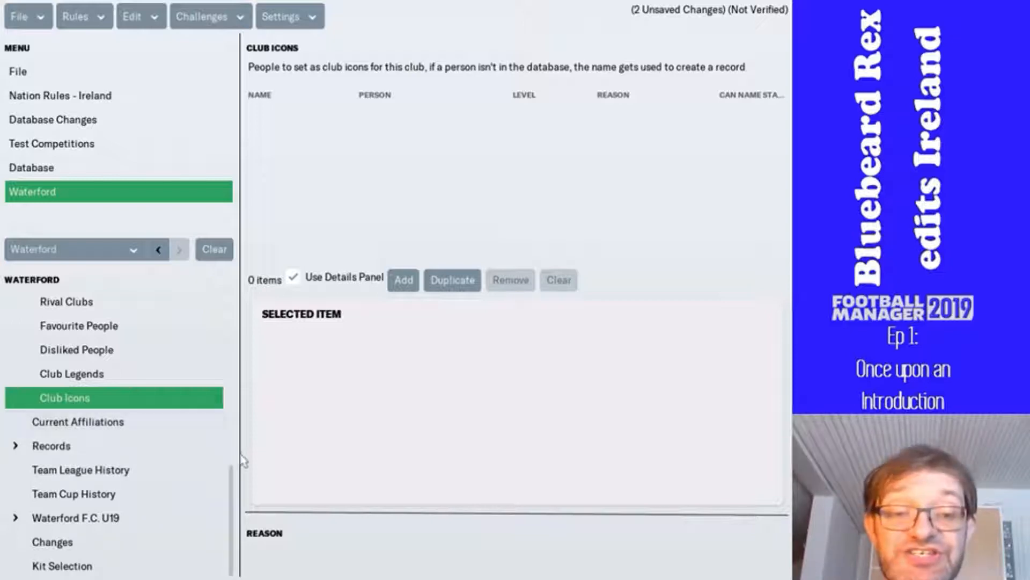
- Search the database's derbies for names containing "munster"
click(60, 172)
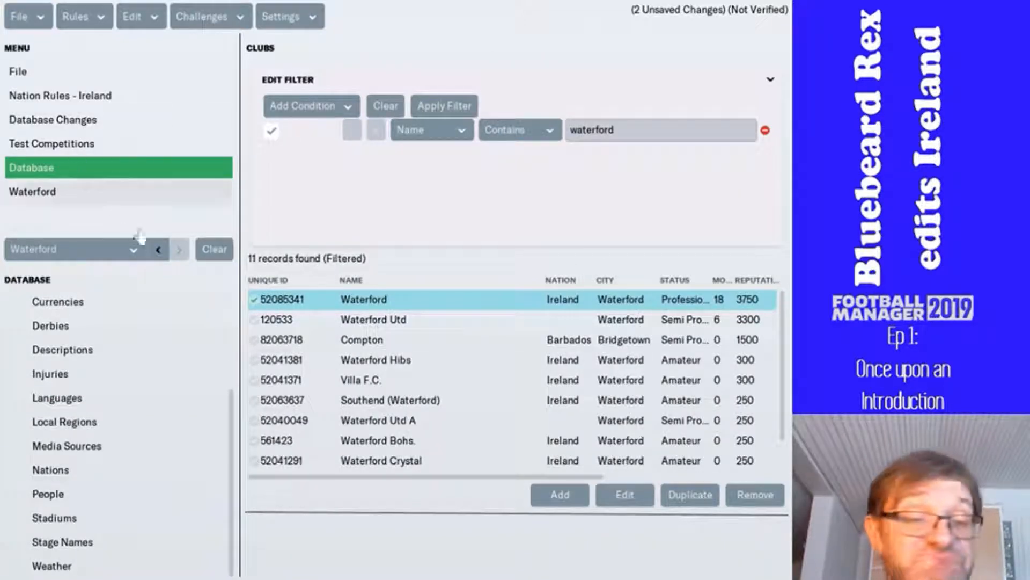
click(117, 329)
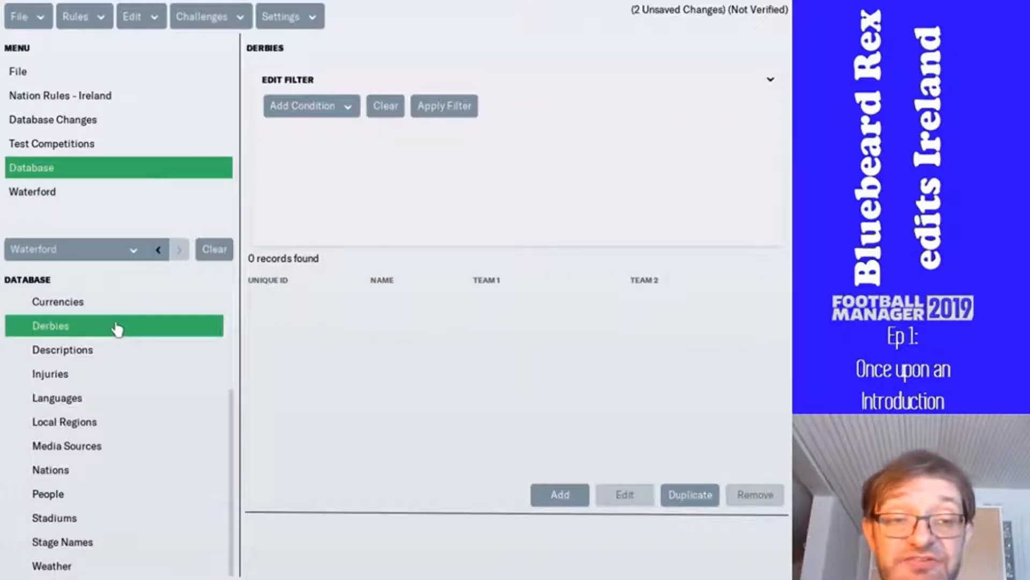
click(309, 111)
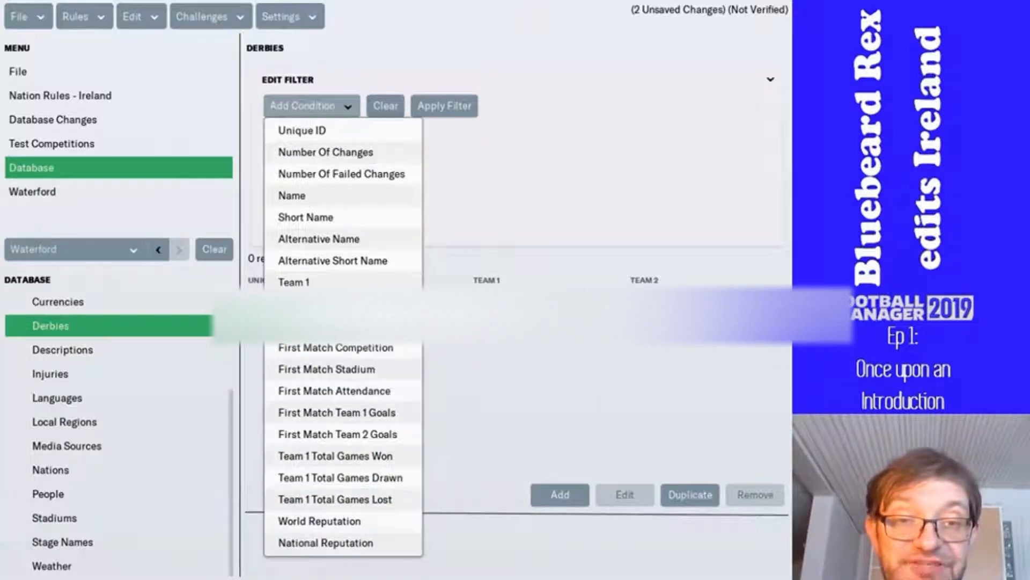
click(322, 196)
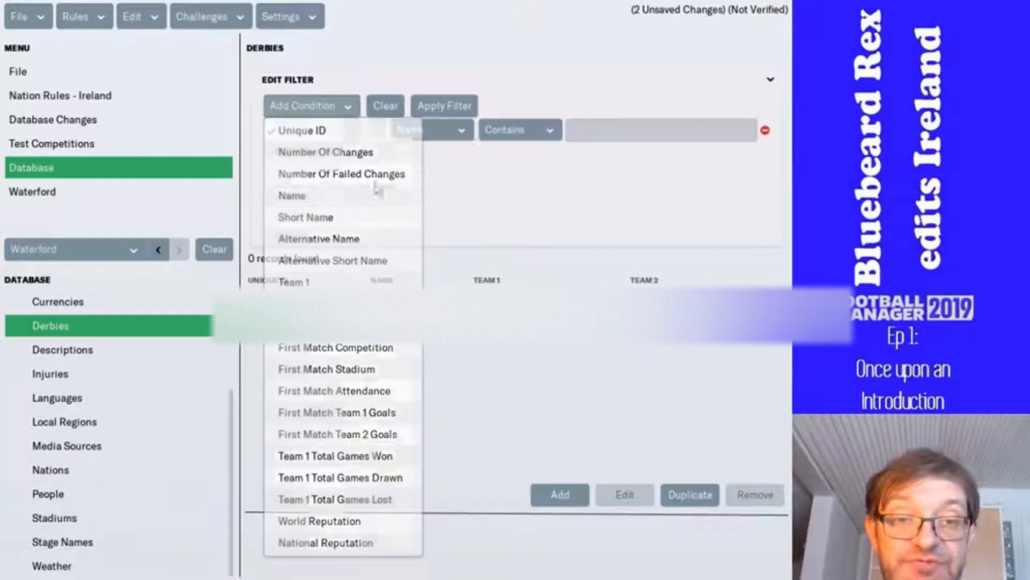
click(572, 131)
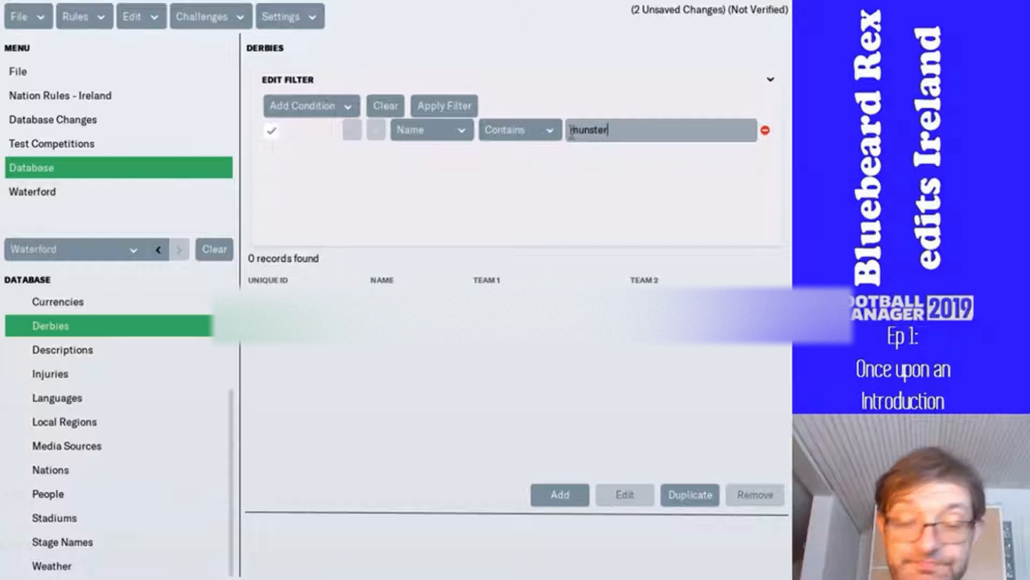
key(Return)
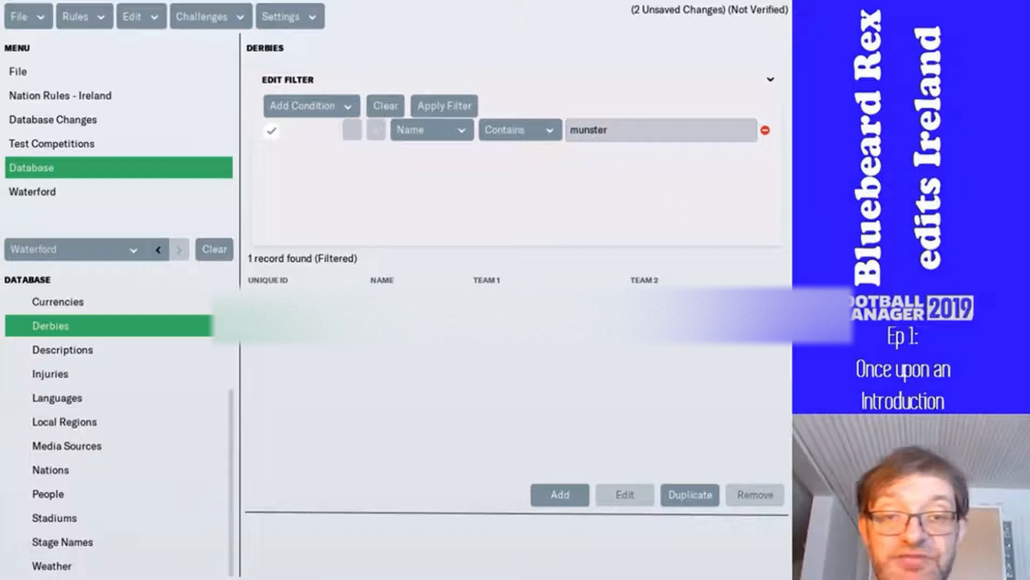
- Open the Munster derby record and examine its world reputation and national reputation
double_click(387, 303)
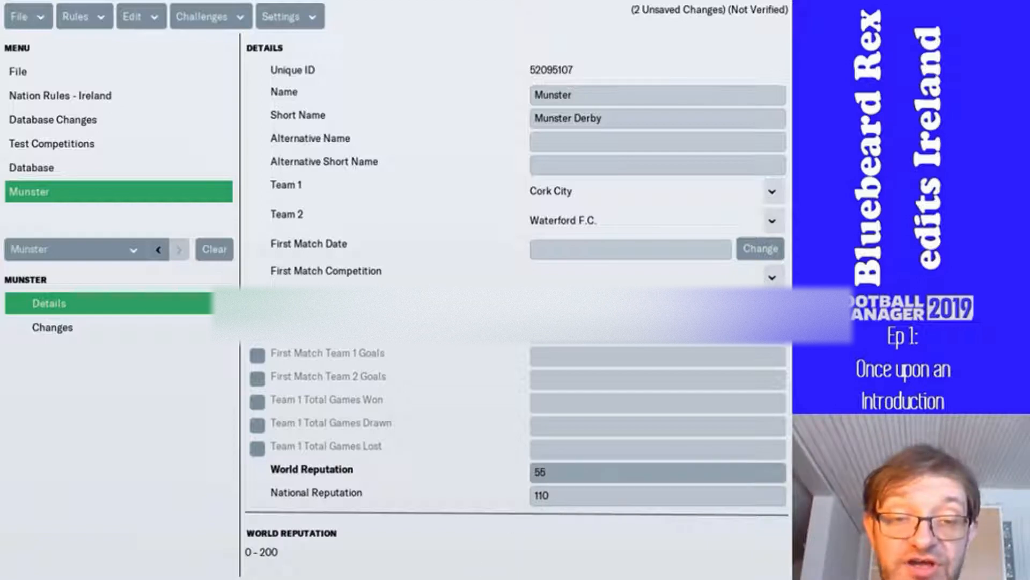
click(473, 563)
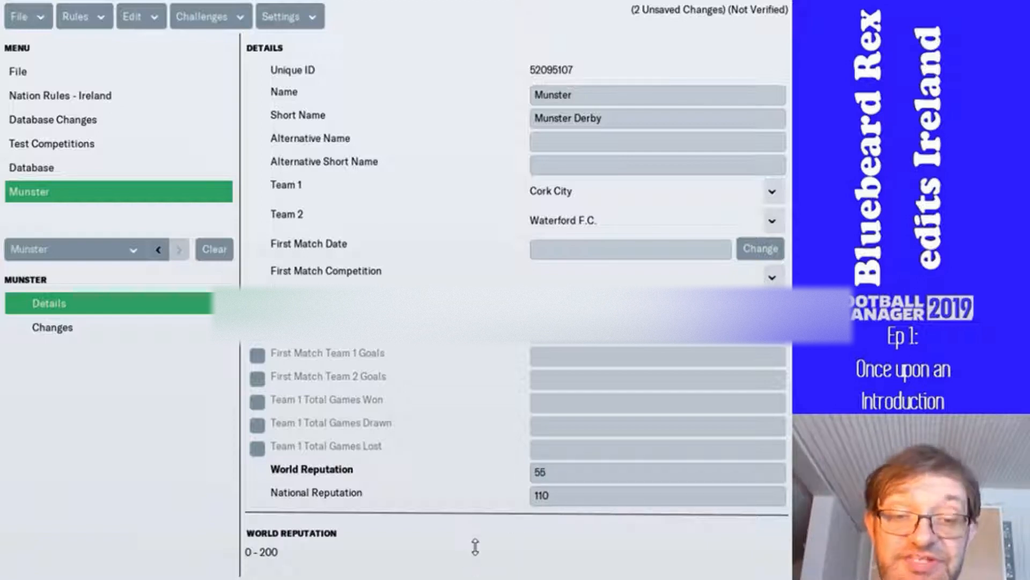
click(594, 494)
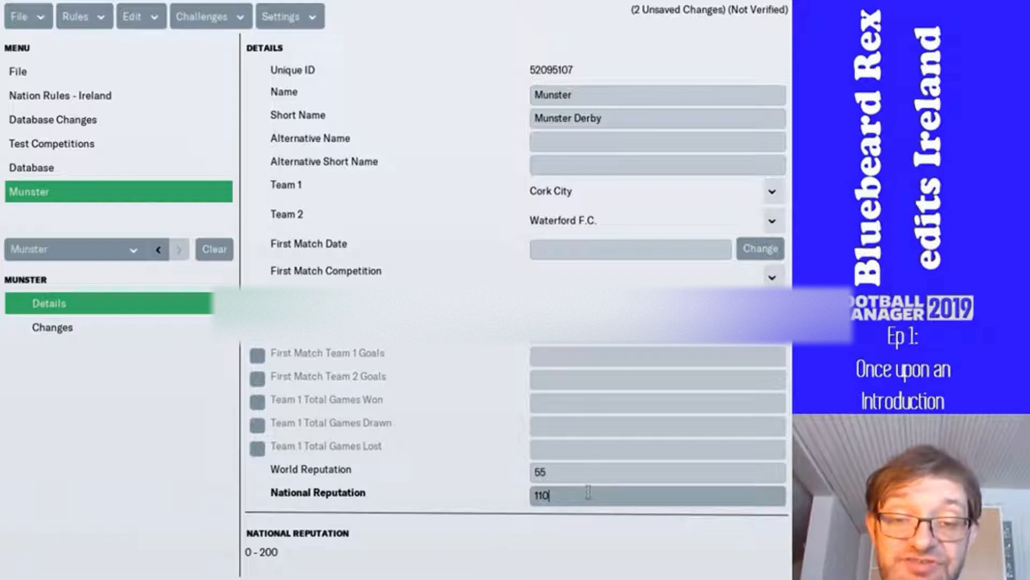
key(Return)
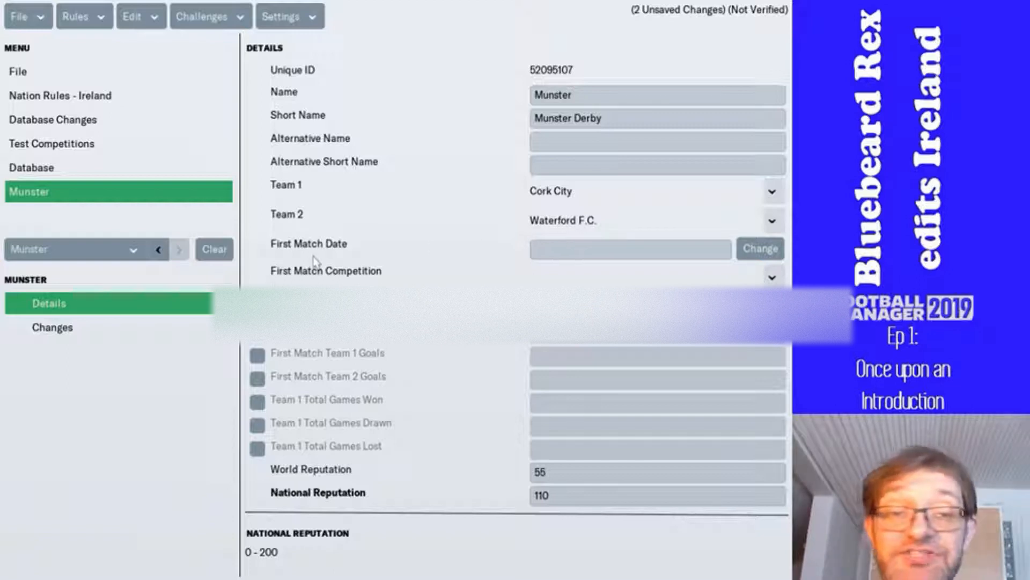
- Return to the database and look at the Injuries, Languages and Stadiums categories
click(89, 168)
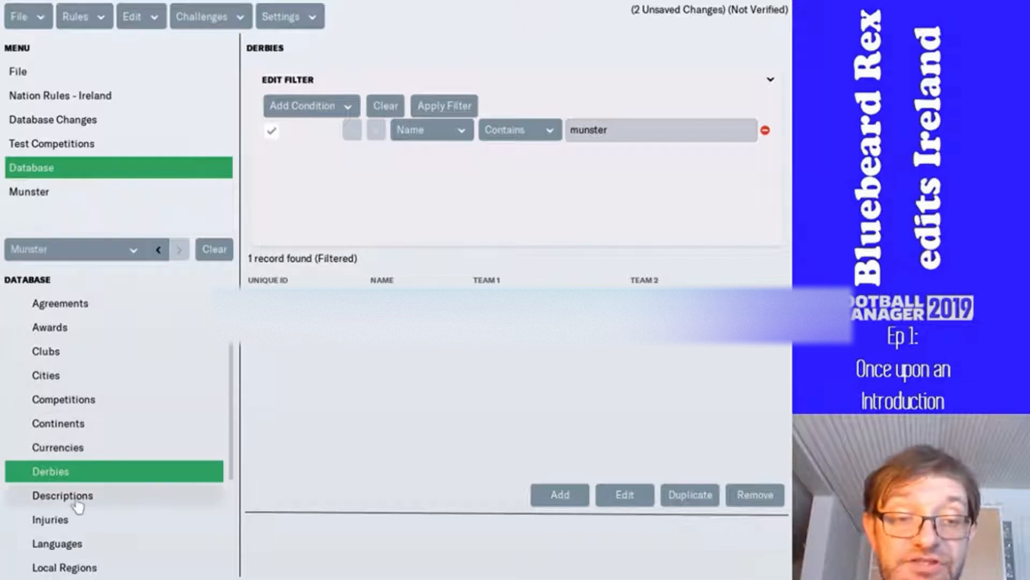
scroll(77, 506, down, 1)
click(70, 464)
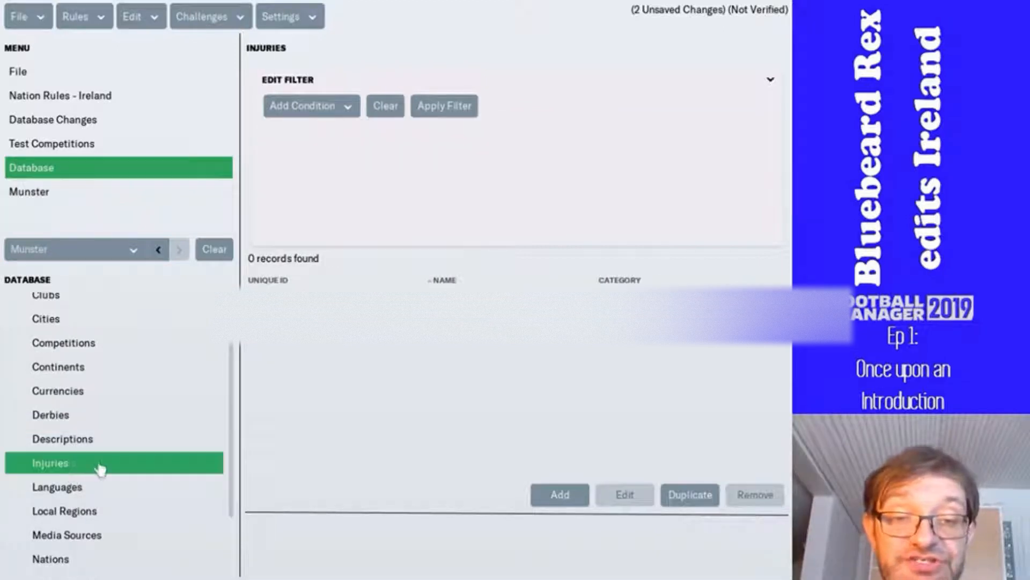
scroll(101, 441, down, 2)
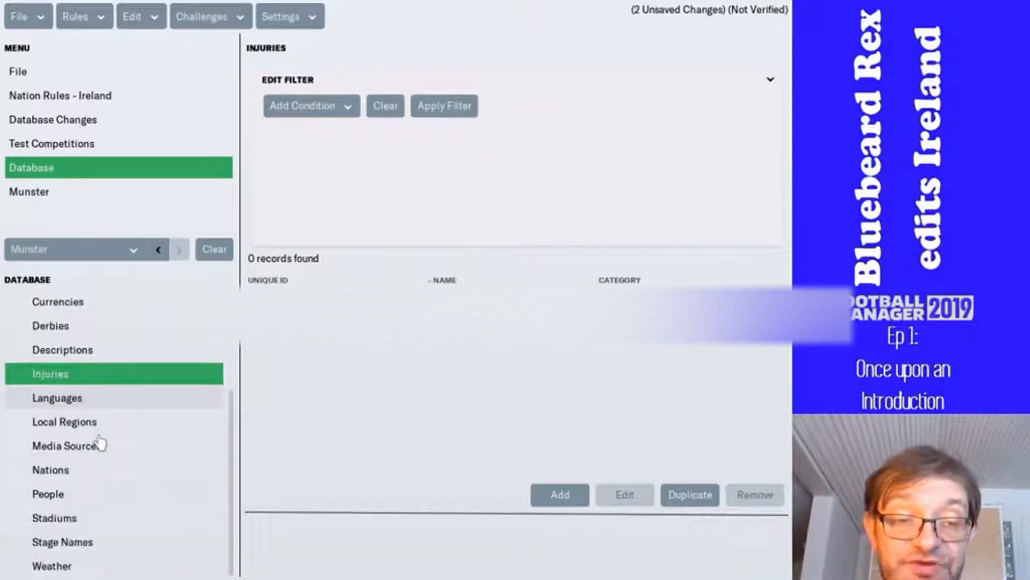
click(100, 402)
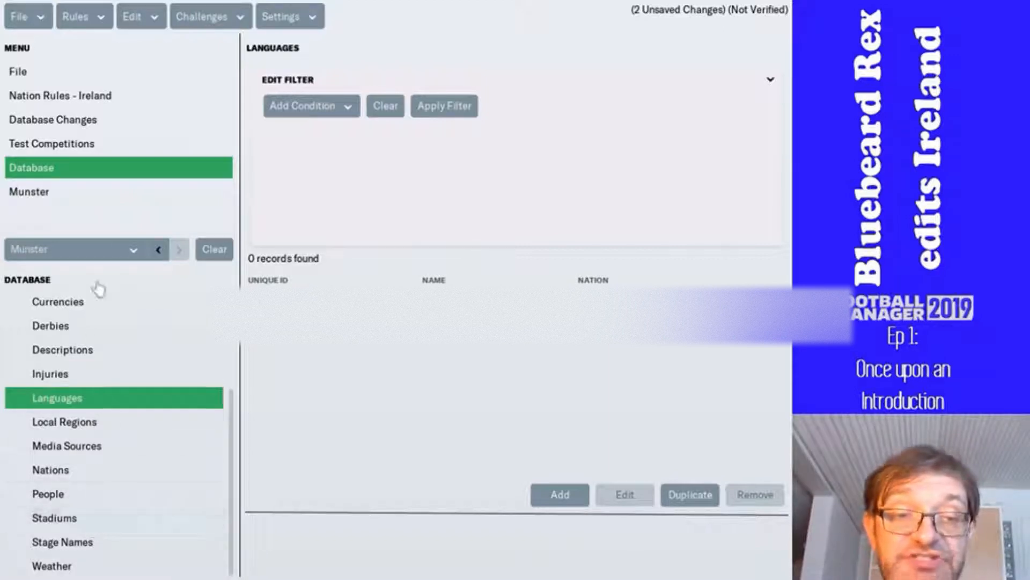
click(139, 527)
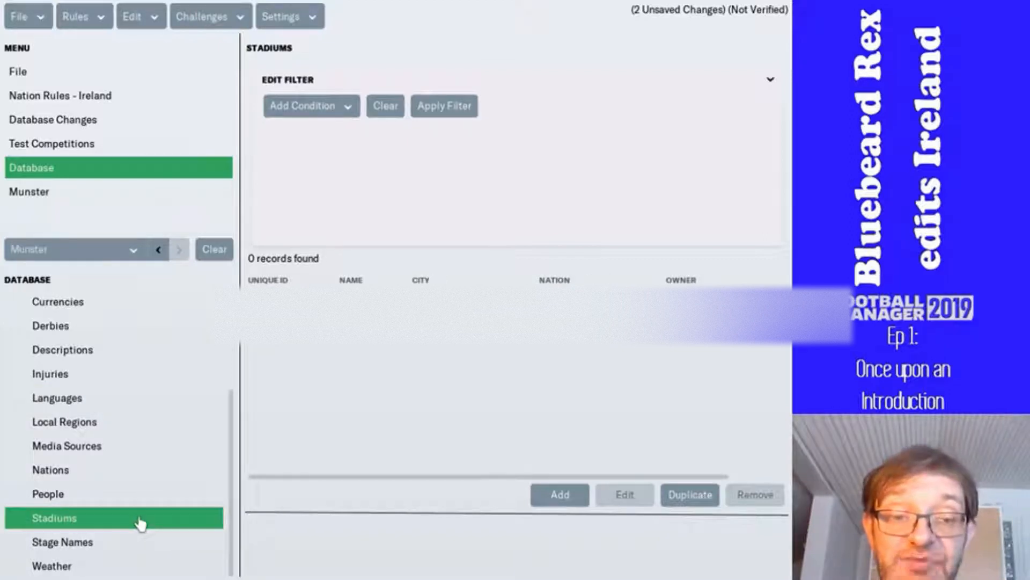
- Search the database's nations for names containing "ire"
click(143, 483)
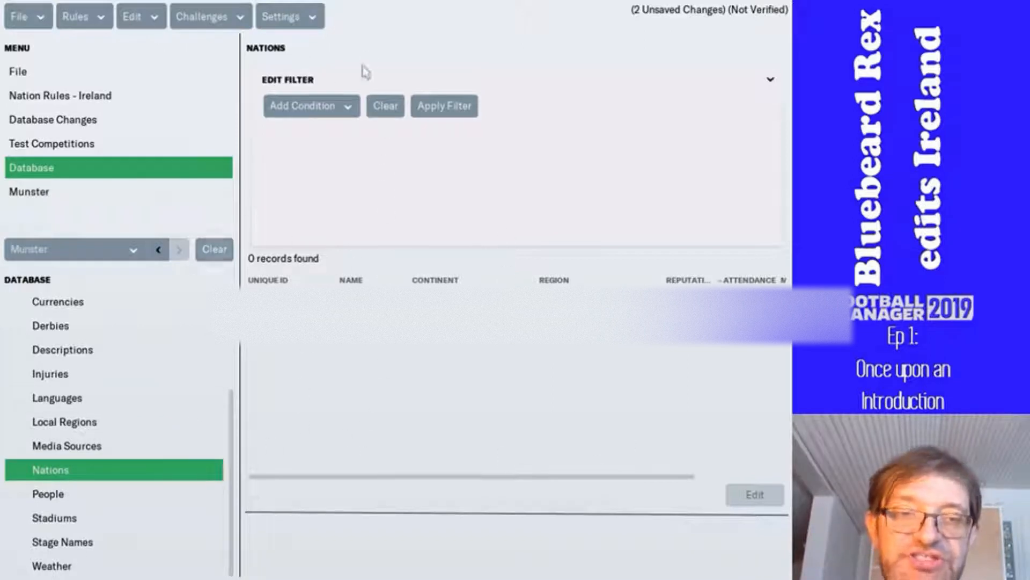
click(345, 113)
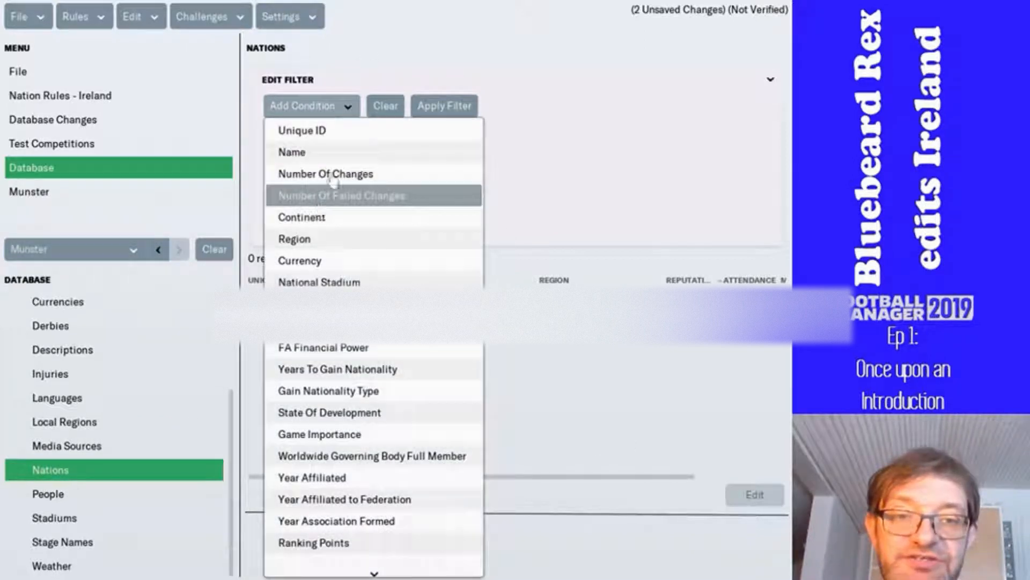
click(349, 153)
click(607, 134)
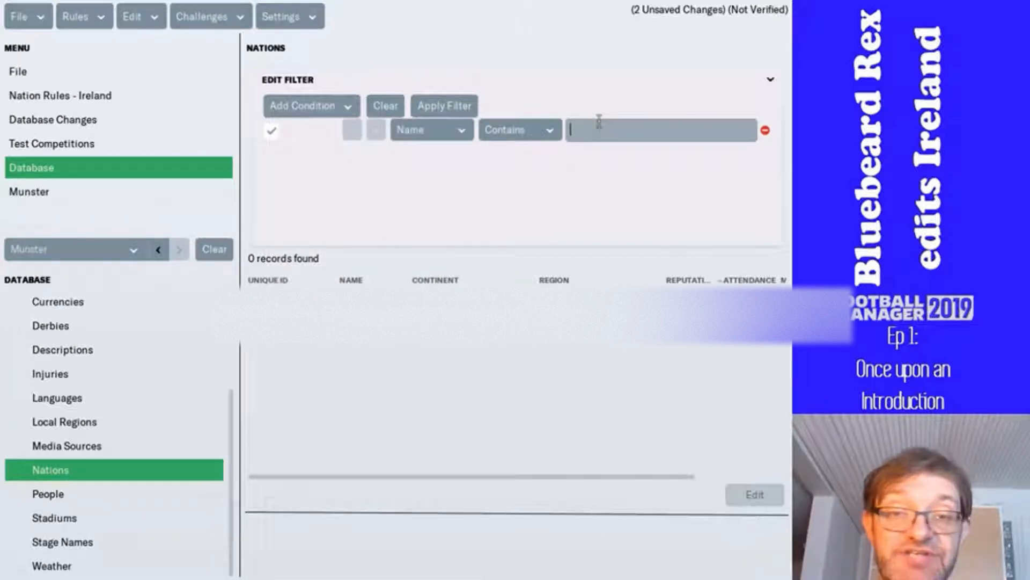
text(ire)
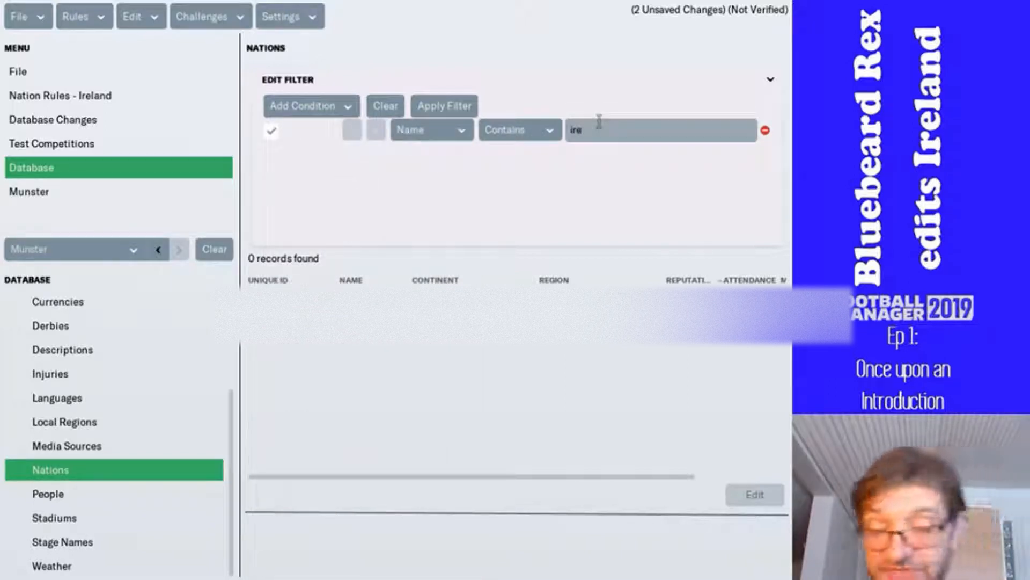
key(Return)
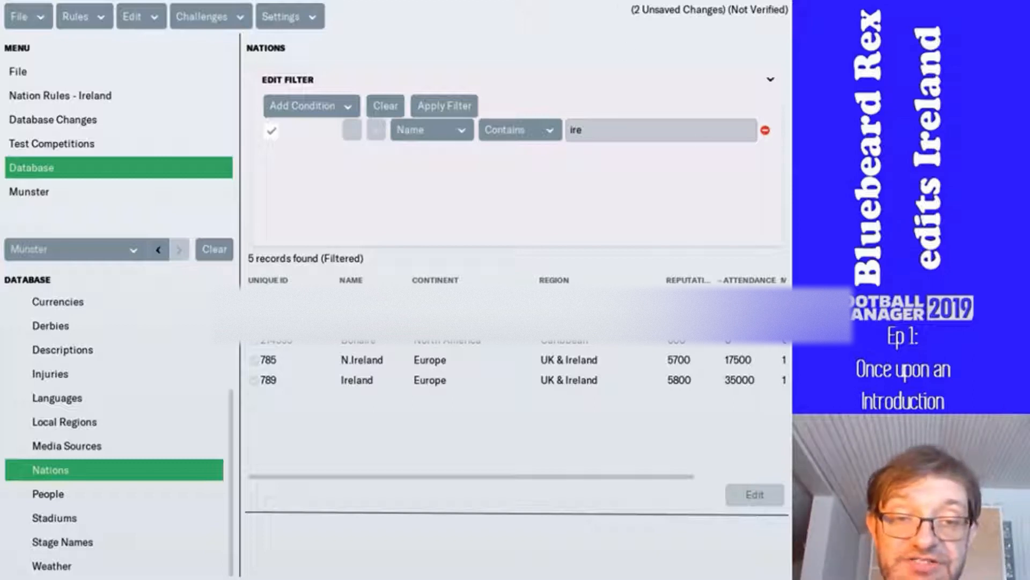
- Compare the listed nations N.Ireland and Ireland, including their minimum and maximum attendance columns
click(359, 300)
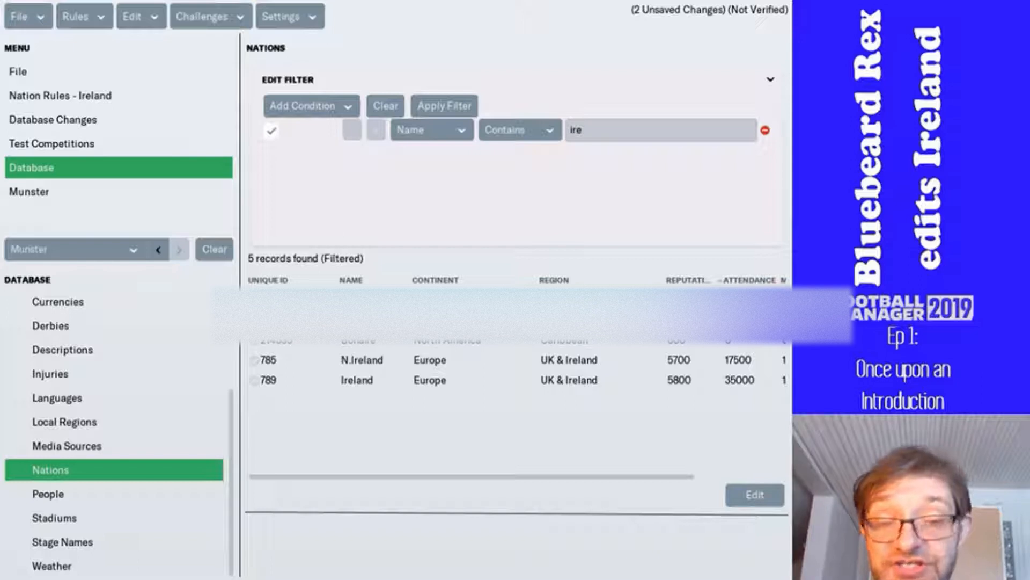
click(359, 361)
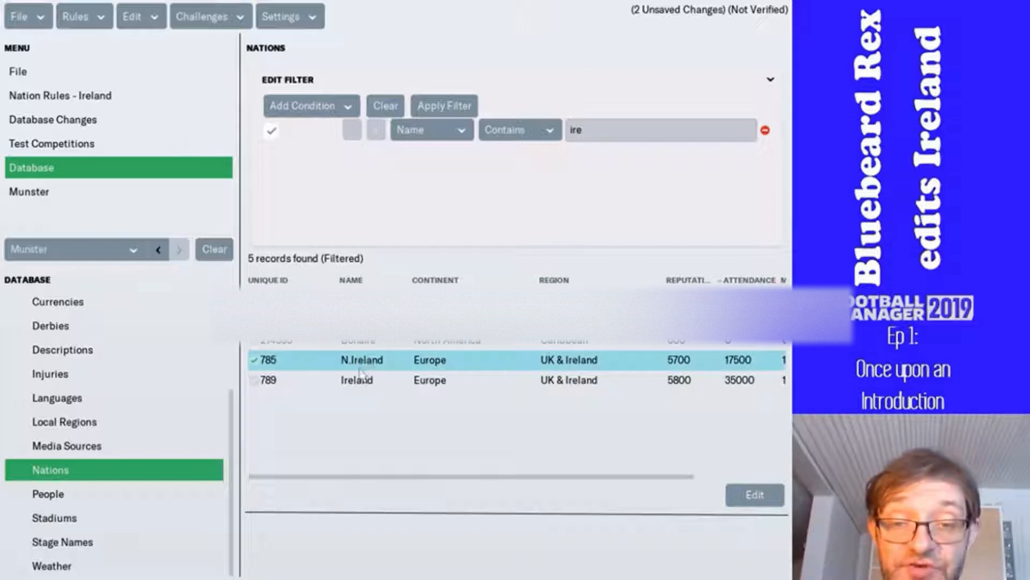
click(361, 382)
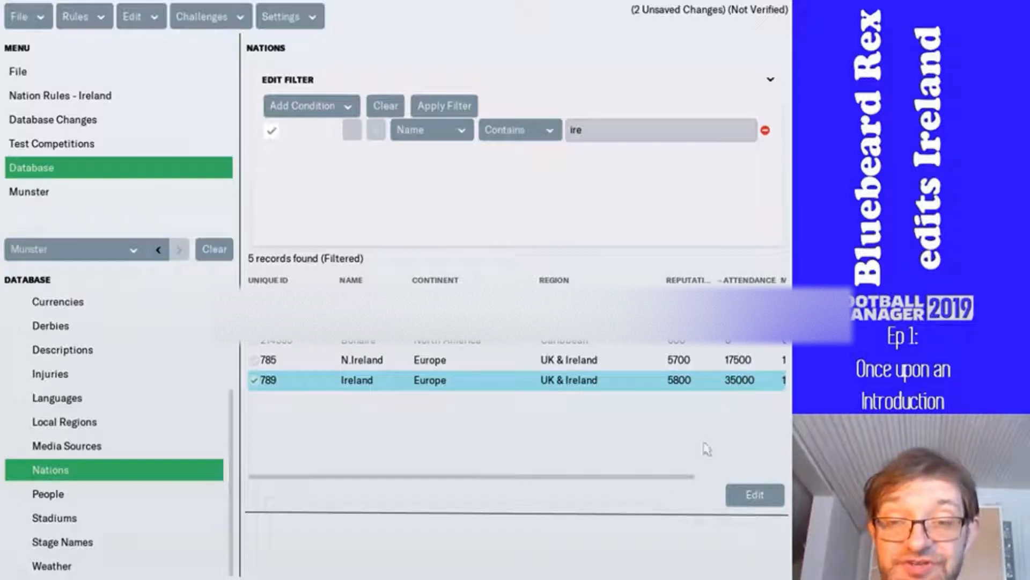
click(704, 476)
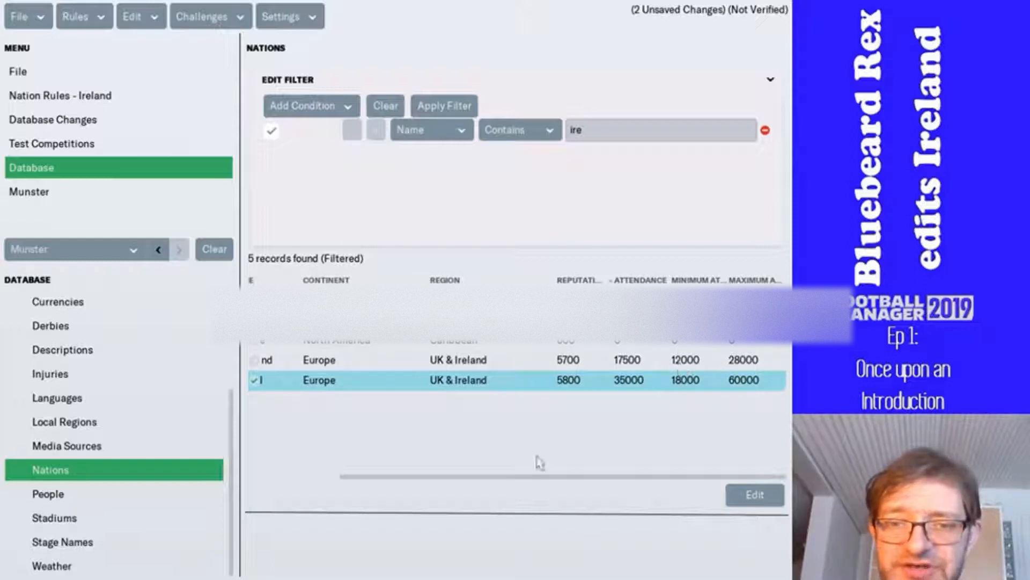
- View the Local Regions and Media Sources categories and return to the start of the database category list
click(71, 425)
click(103, 451)
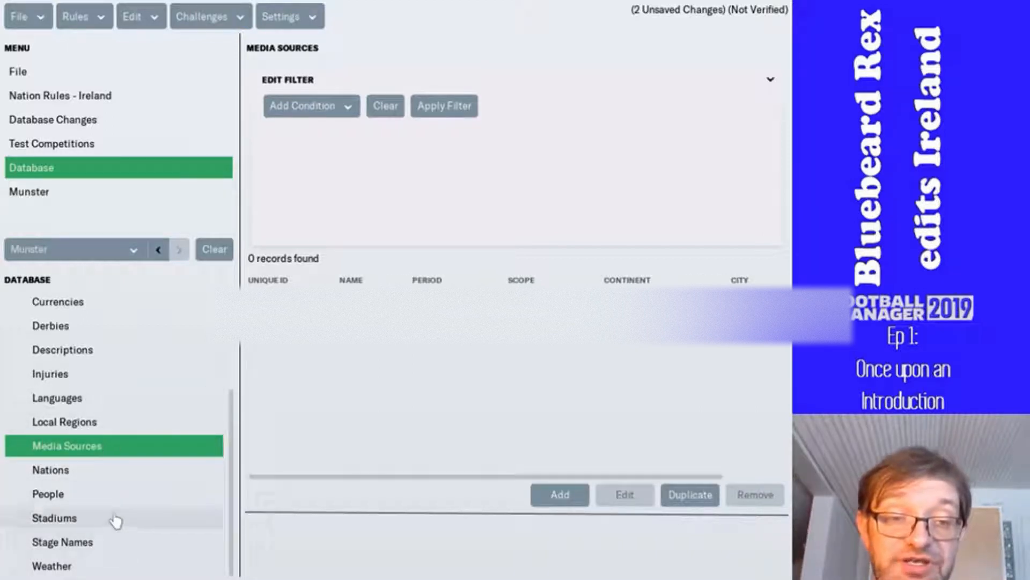
scroll(116, 519, up, 2)
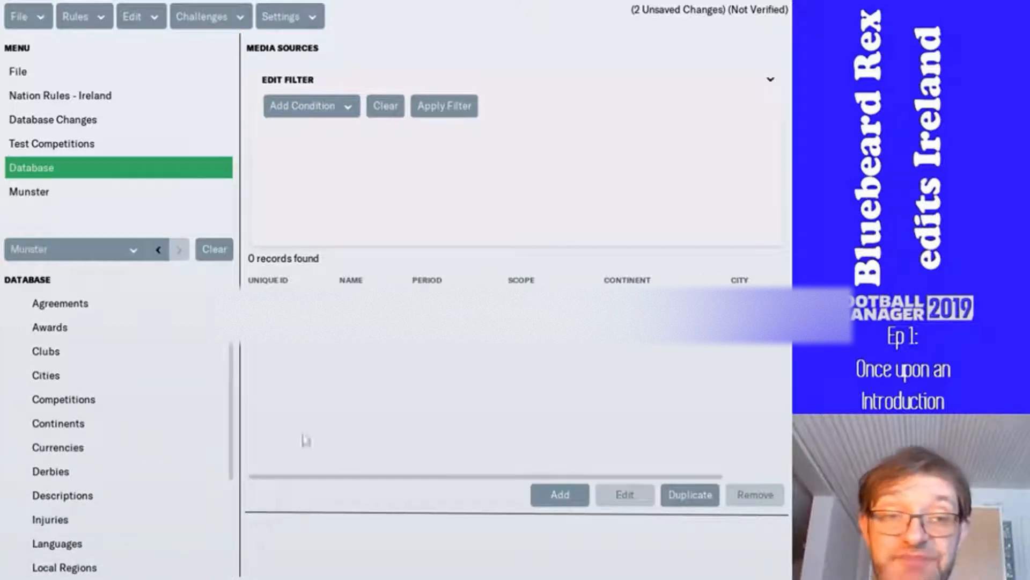